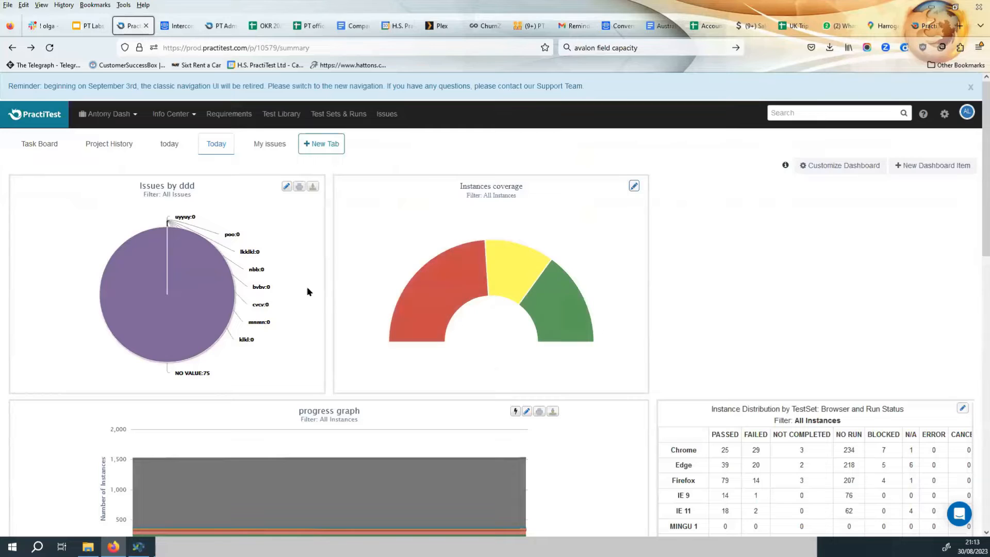
Create a new dashboard tab named "Training Release" and save it.
{"action": "left_click", "coordinate": [323, 145]}
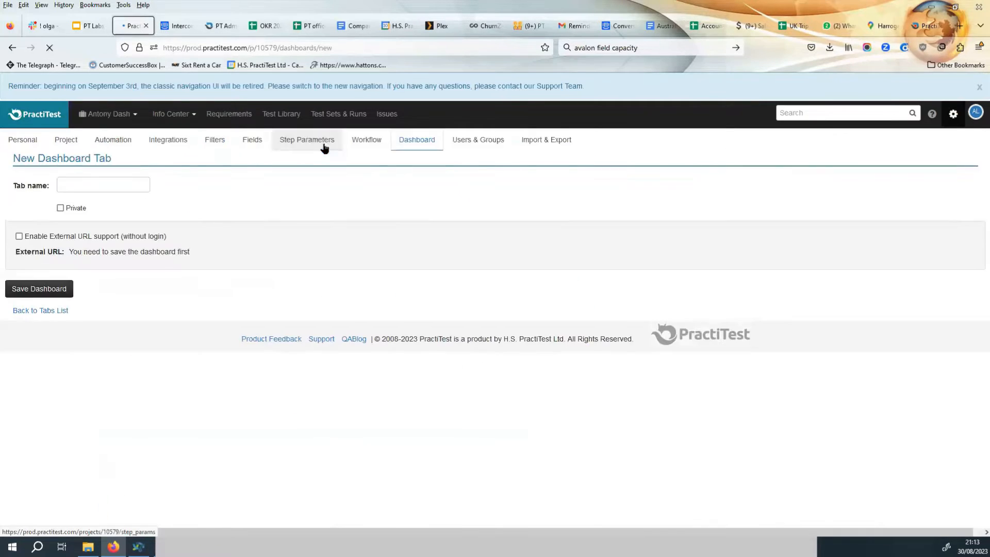
{"action": "left_click", "coordinate": [77, 212]}
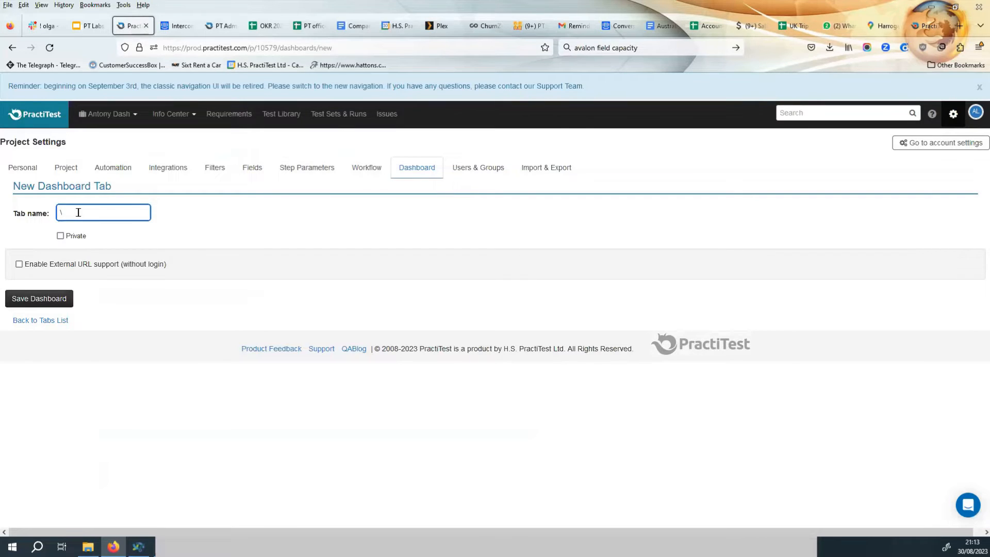
{"action": "type", "text": "Training Release"}
{"action": "left_click", "coordinate": [39, 301]}
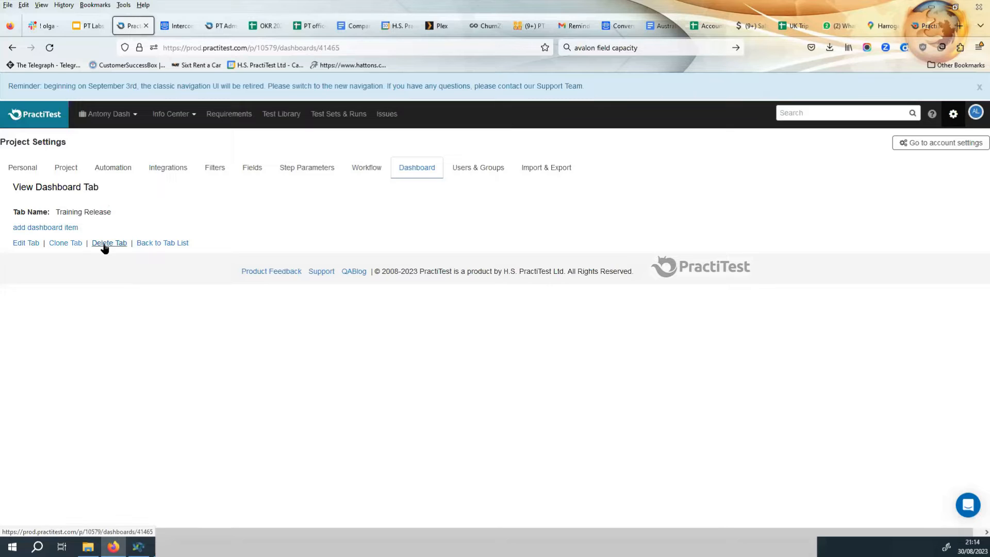
Edit the tab to enable external URL support without login, try its external link, and save the dashboard.
{"action": "left_click", "coordinate": [31, 244]}
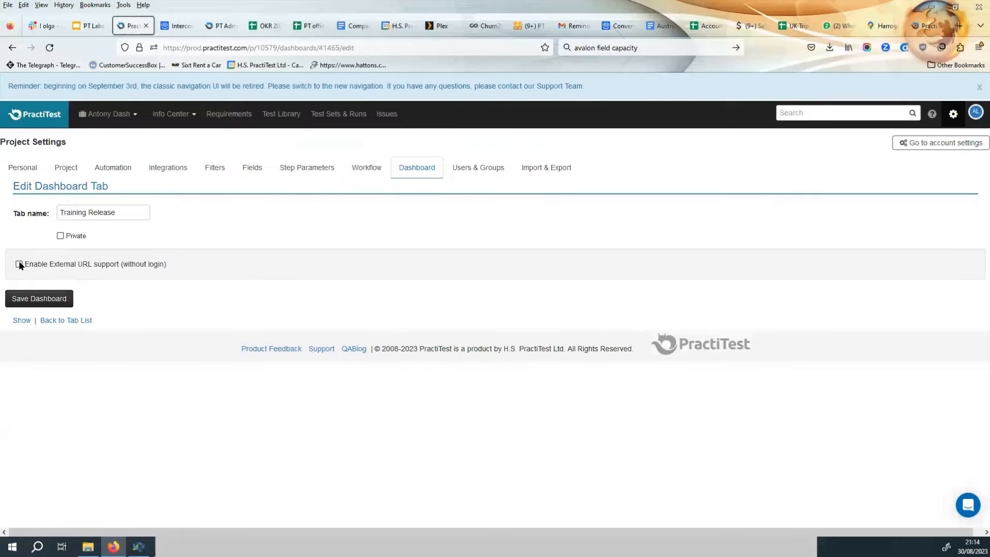
{"action": "left_click", "coordinate": [18, 264]}
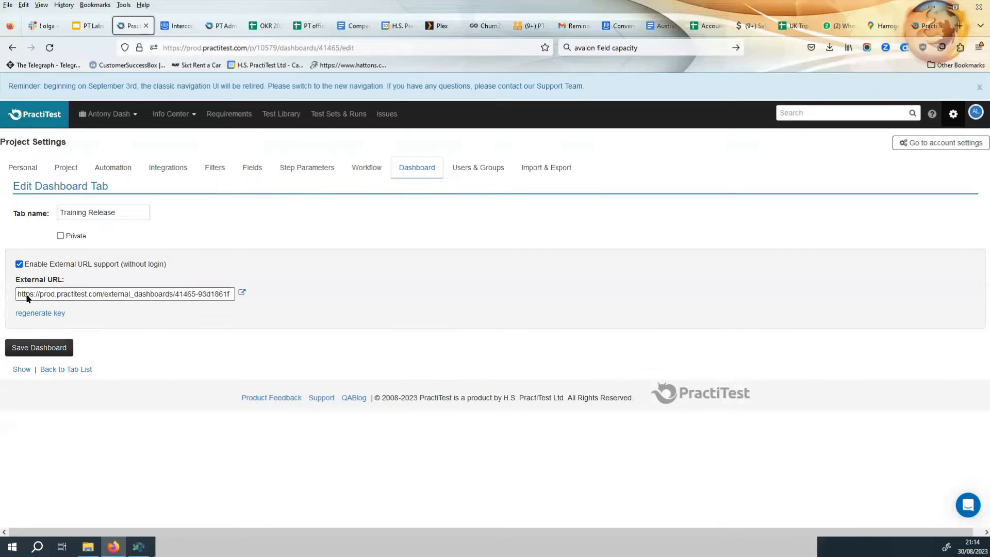
{"action": "left_click_drag", "start_coordinate": [22, 294], "coordinate": [155, 291]}
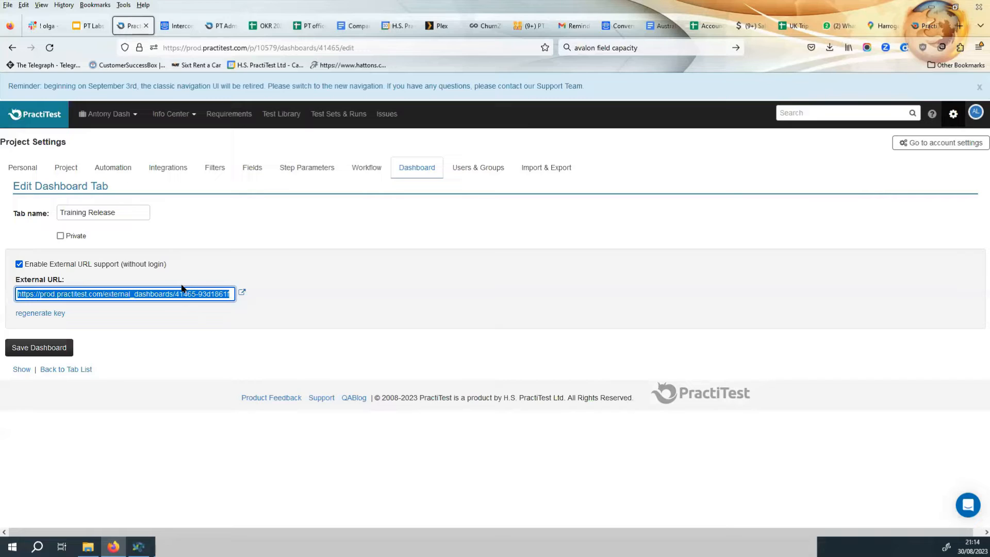
{"action": "left_click", "coordinate": [243, 294]}
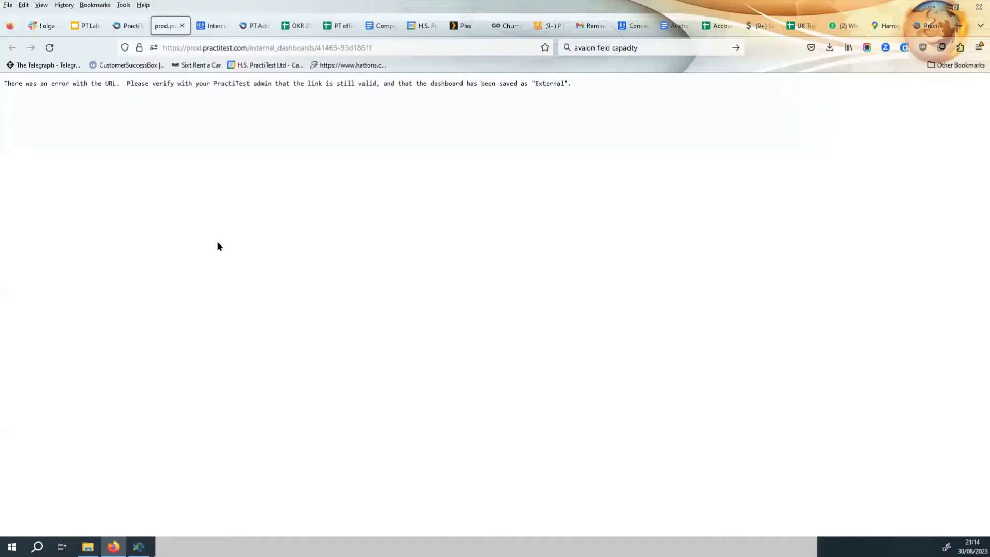
{"action": "left_click", "coordinate": [182, 25]}
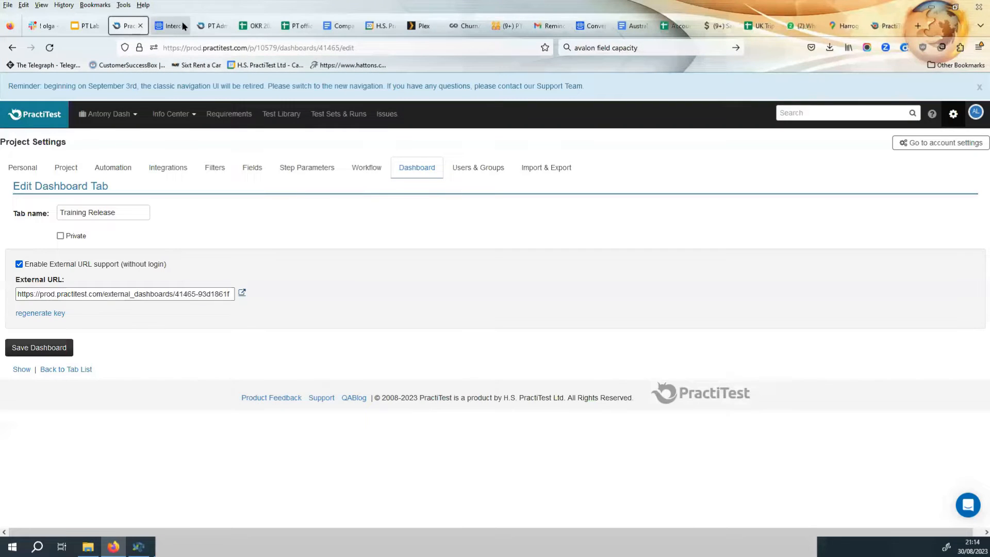
{"action": "left_click", "coordinate": [48, 349]}
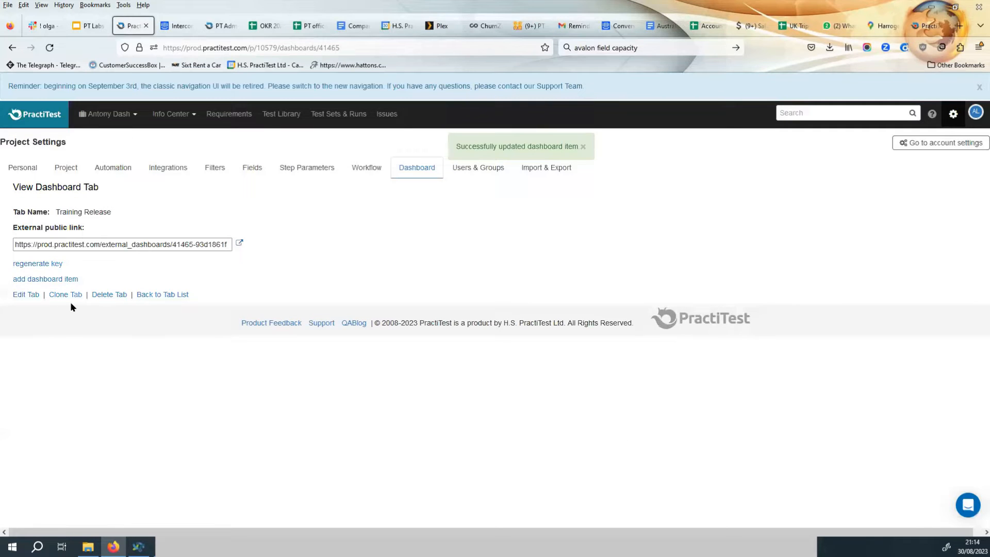
Open the tab's external public link to view the external dashboard page.
{"action": "left_click", "coordinate": [239, 243]}
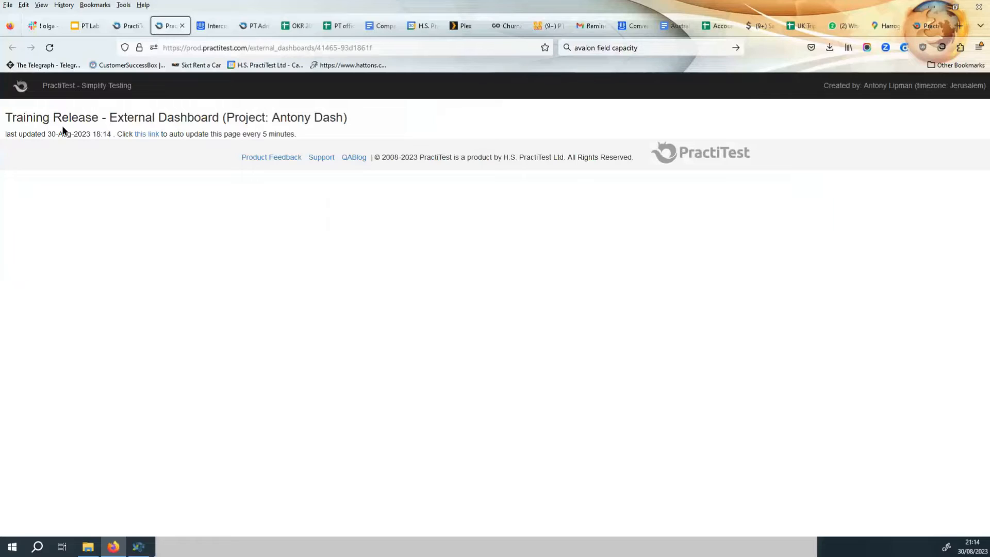
{"action": "left_click_drag", "start_coordinate": [67, 118], "coordinate": [471, 135]}
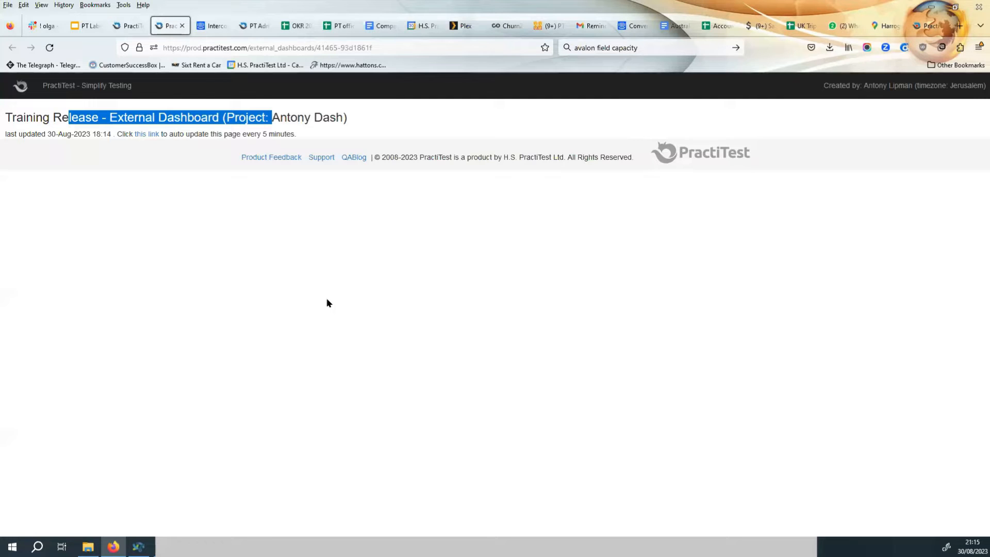
{"action": "left_click", "coordinate": [129, 29]}
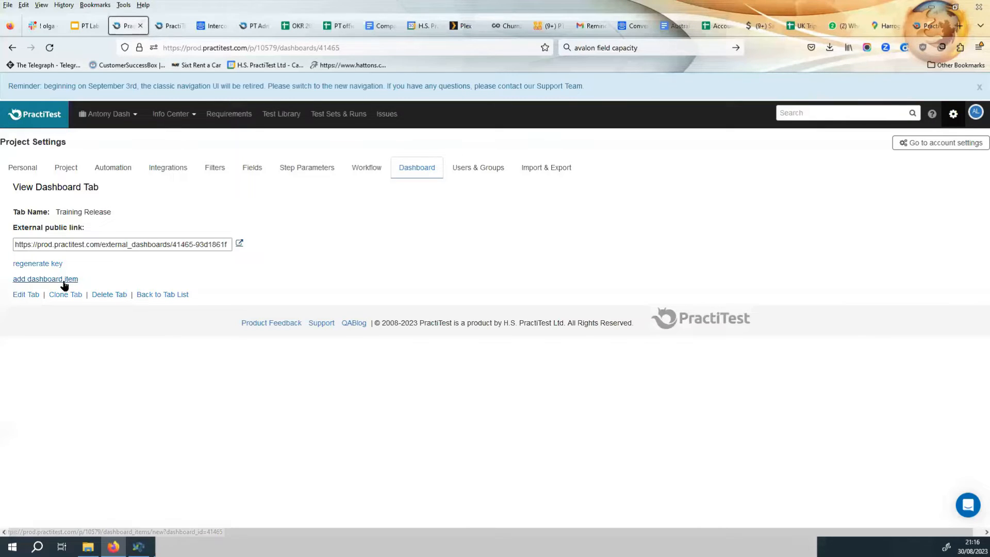
Add a dashboard item to the tab with entity Instance and item type Distribution Table.
{"action": "left_click", "coordinate": [45, 280]}
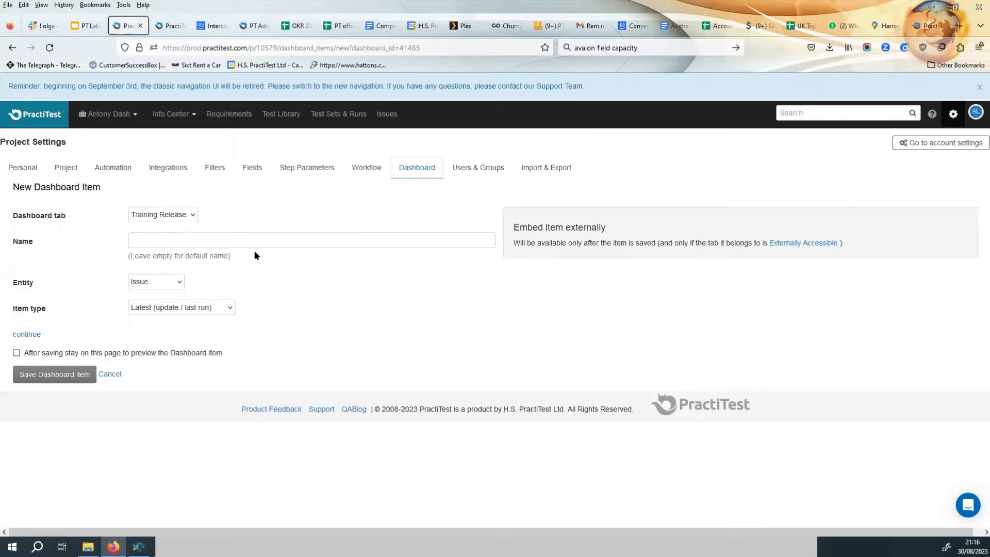
{"action": "left_click", "coordinate": [165, 287]}
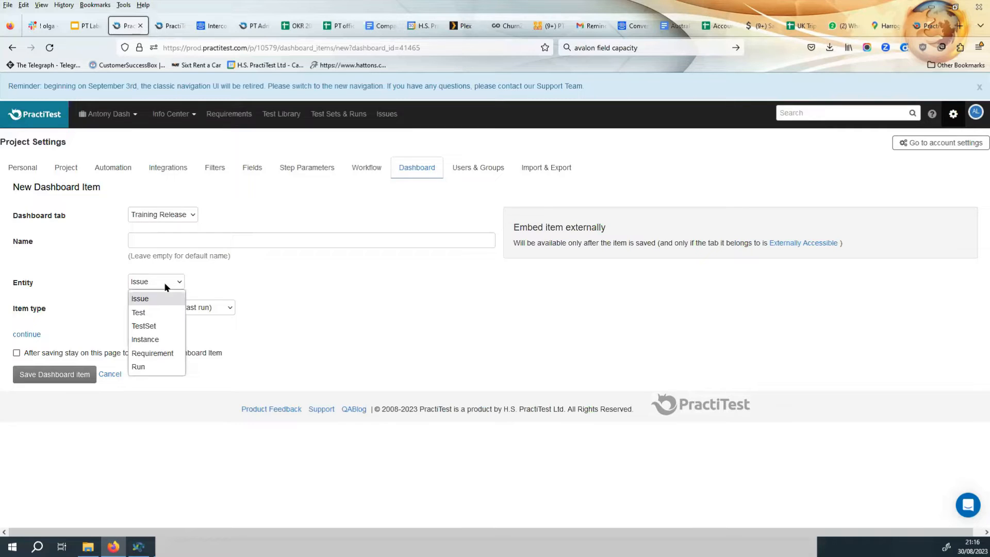
{"action": "left_click", "coordinate": [158, 340]}
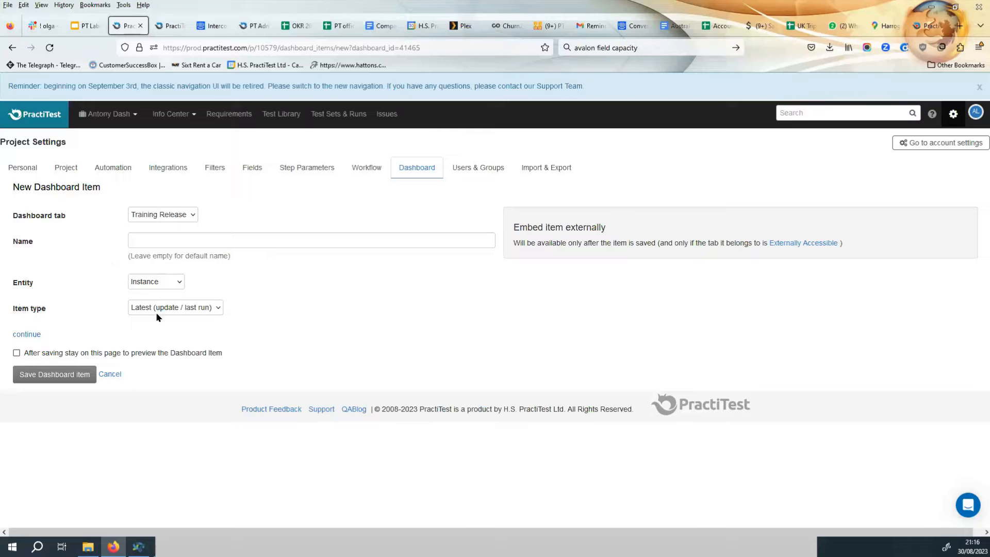
{"action": "left_click", "coordinate": [170, 308]}
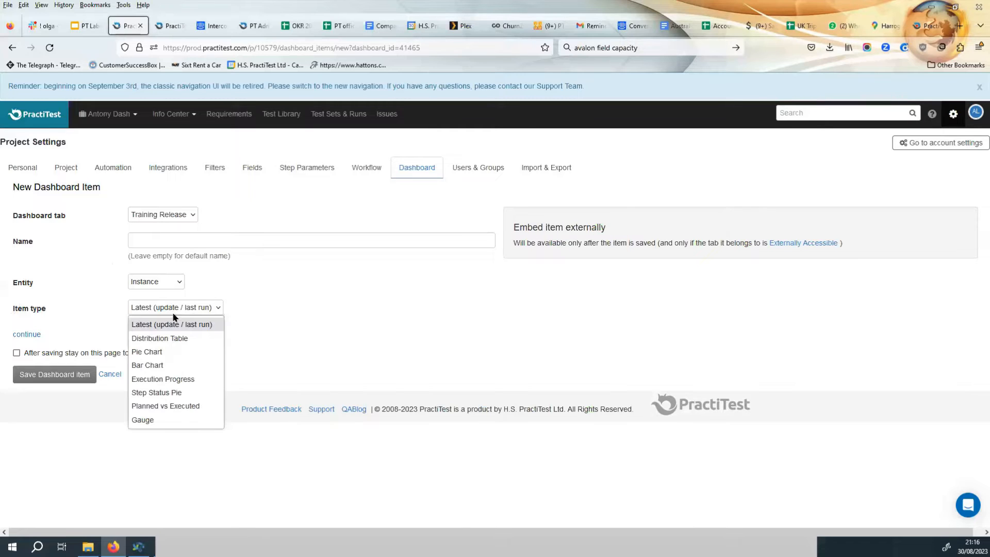
{"action": "left_click", "coordinate": [187, 338]}
{"action": "left_click", "coordinate": [30, 334]}
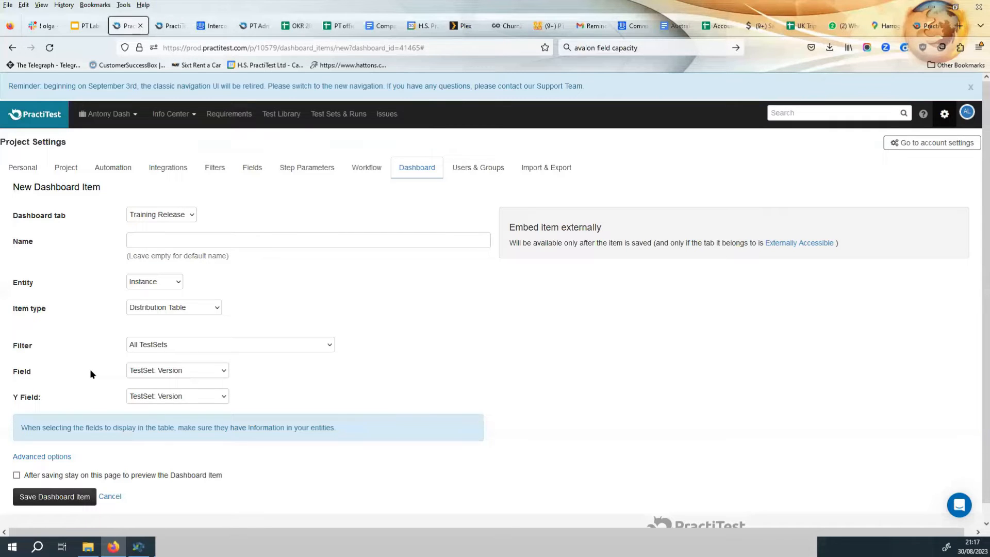
Set the item's Field to Test: Feature.
{"action": "left_click", "coordinate": [163, 369]}
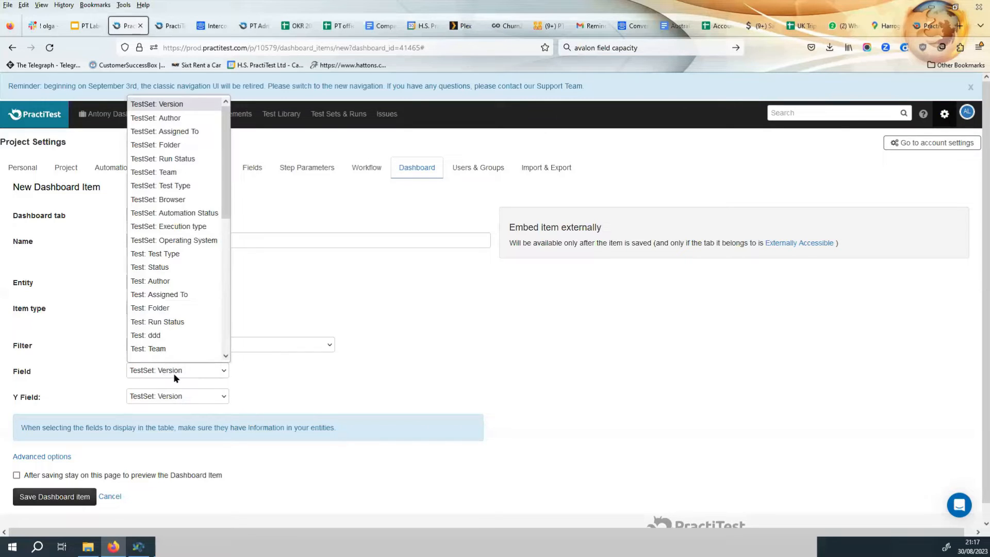
{"action": "scroll", "coordinate": [170, 348], "scroll_direction": "down", "scroll_amount": 1}
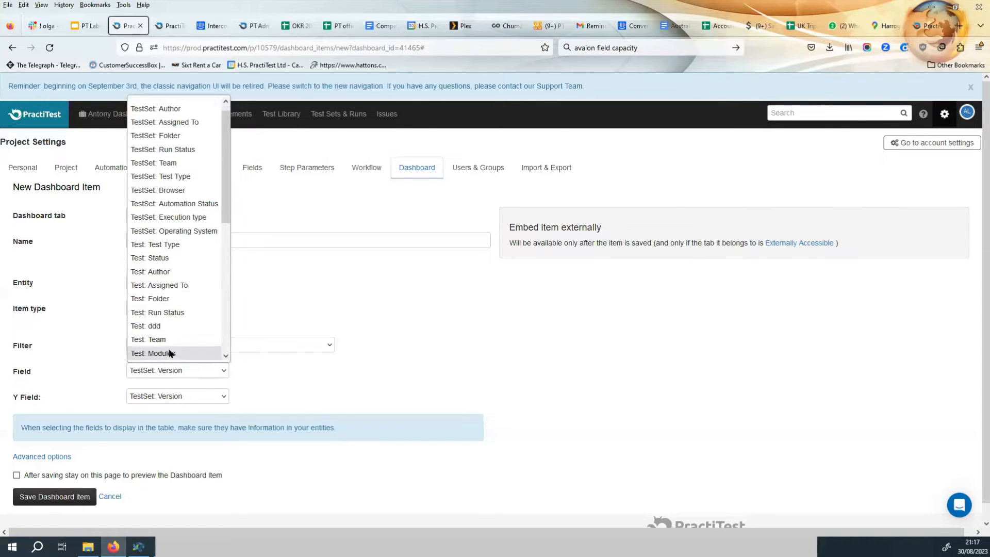
{"action": "scroll", "coordinate": [162, 216], "scroll_direction": "up", "scroll_amount": 1}
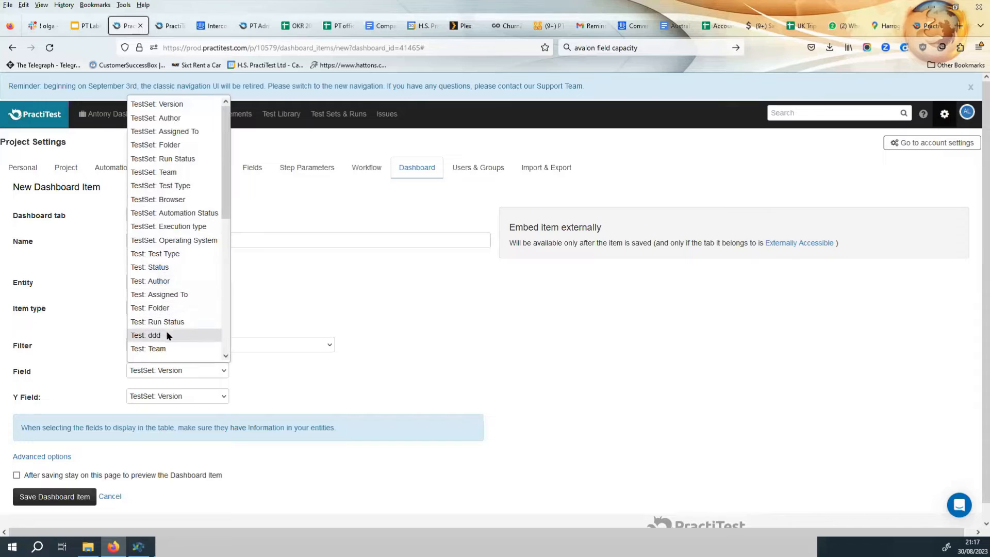
{"action": "scroll", "coordinate": [166, 333], "scroll_direction": "down", "scroll_amount": 2}
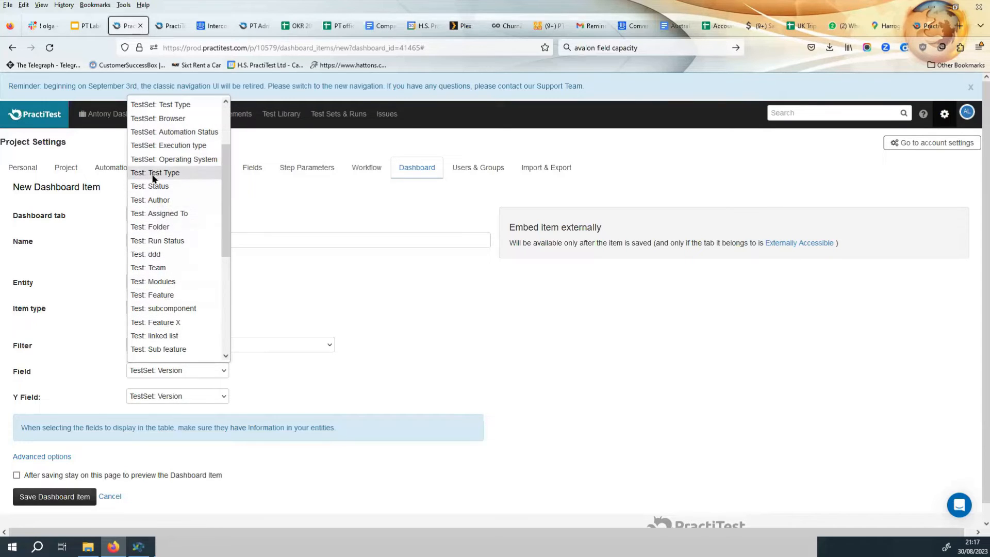
{"action": "scroll", "coordinate": [158, 305], "scroll_direction": "down", "scroll_amount": 2}
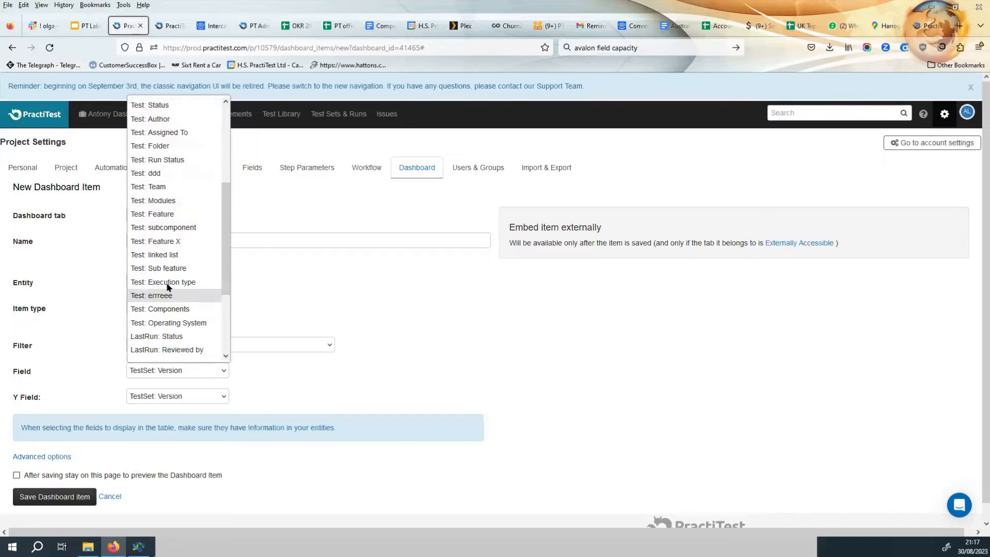
{"action": "left_click", "coordinate": [159, 215]}
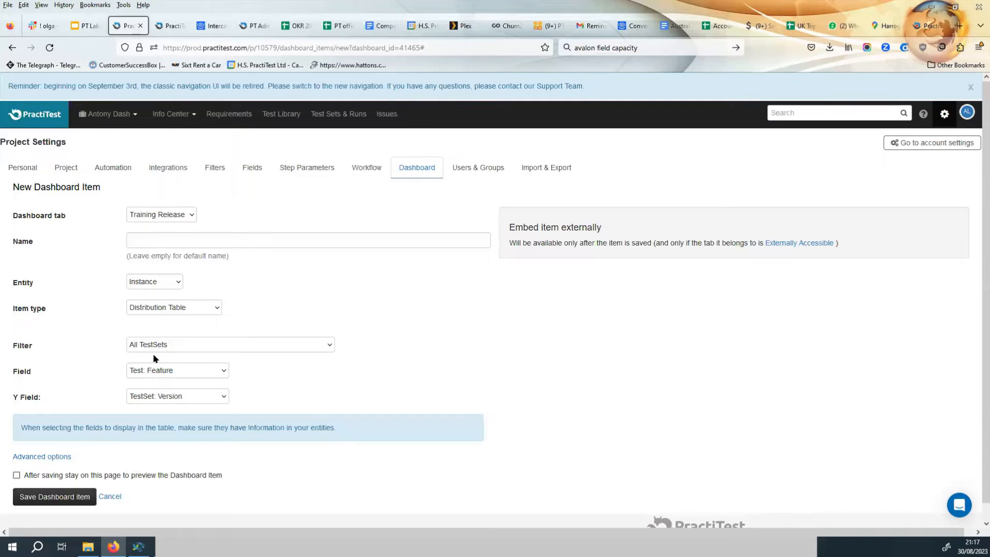
Set the Y Field to Run Status, choose to stay on the page to preview, and save the item.
{"action": "left_click", "coordinate": [175, 396]}
{"action": "scroll", "coordinate": [173, 330], "scroll_direction": "down", "scroll_amount": 3}
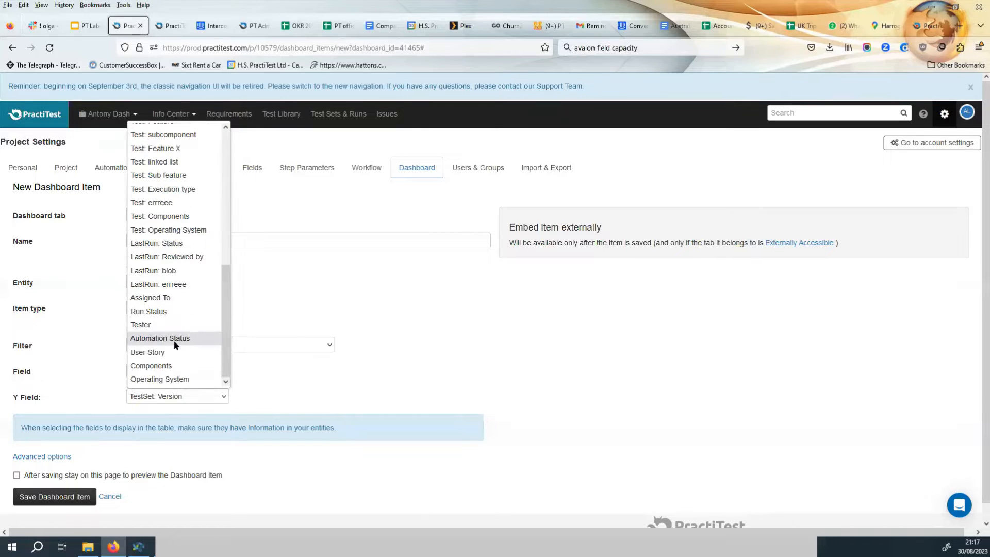
{"action": "left_click", "coordinate": [168, 311]}
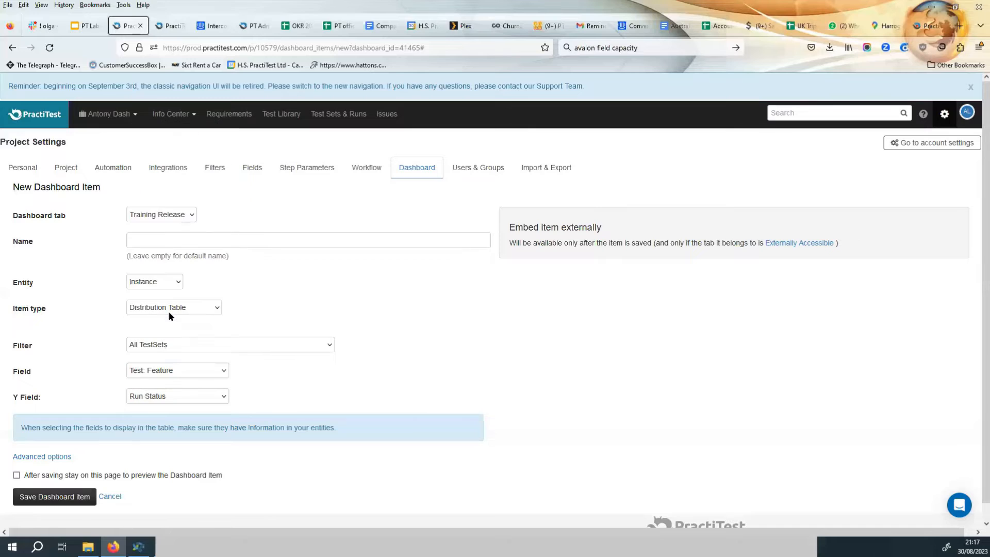
{"action": "left_click", "coordinate": [16, 475]}
{"action": "left_click", "coordinate": [17, 475]}
{"action": "left_click", "coordinate": [49, 499]}
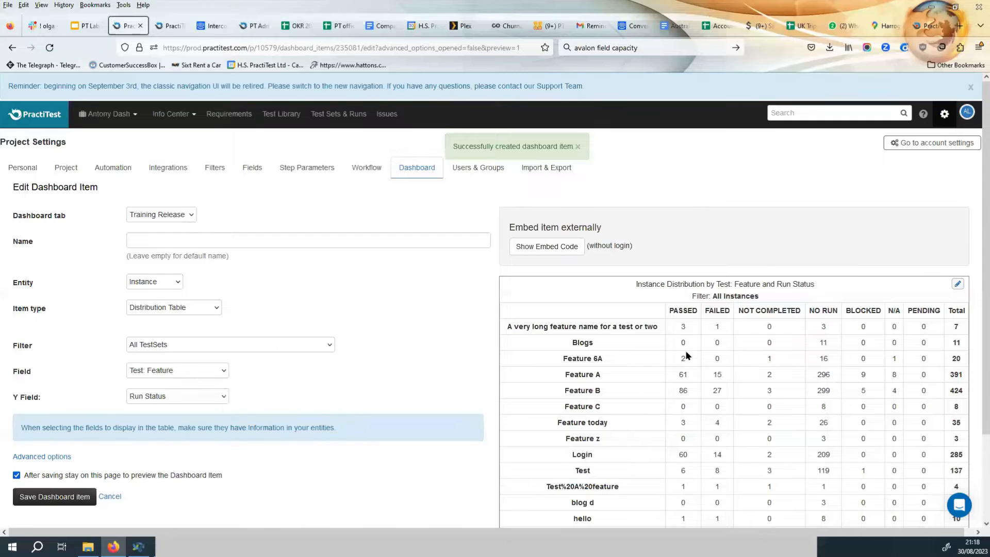
Change the item's filter to Sprint 3 and save the item.
{"action": "scroll", "coordinate": [685, 350], "scroll_direction": "down", "scroll_amount": 2}
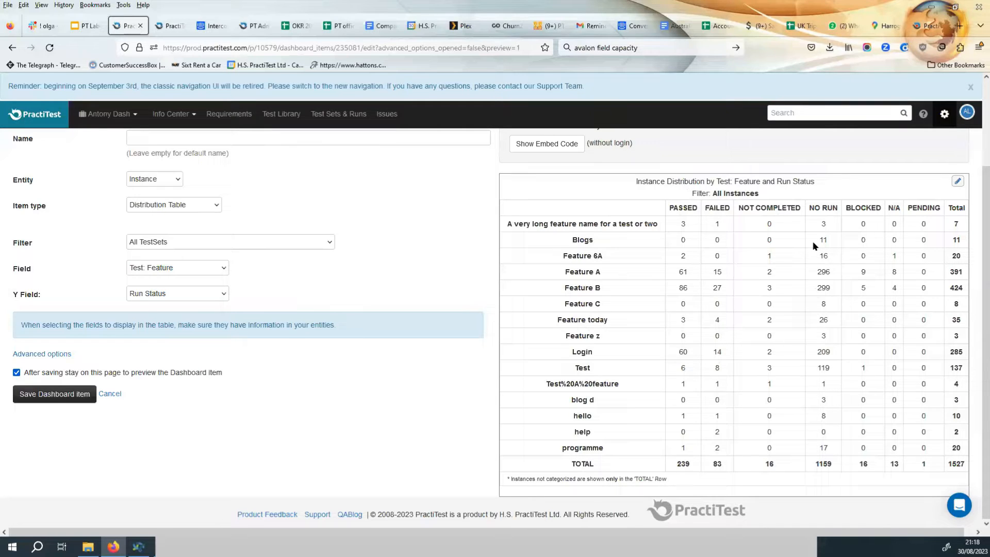
{"action": "double_click", "coordinate": [962, 461]}
{"action": "left_click", "coordinate": [197, 241]}
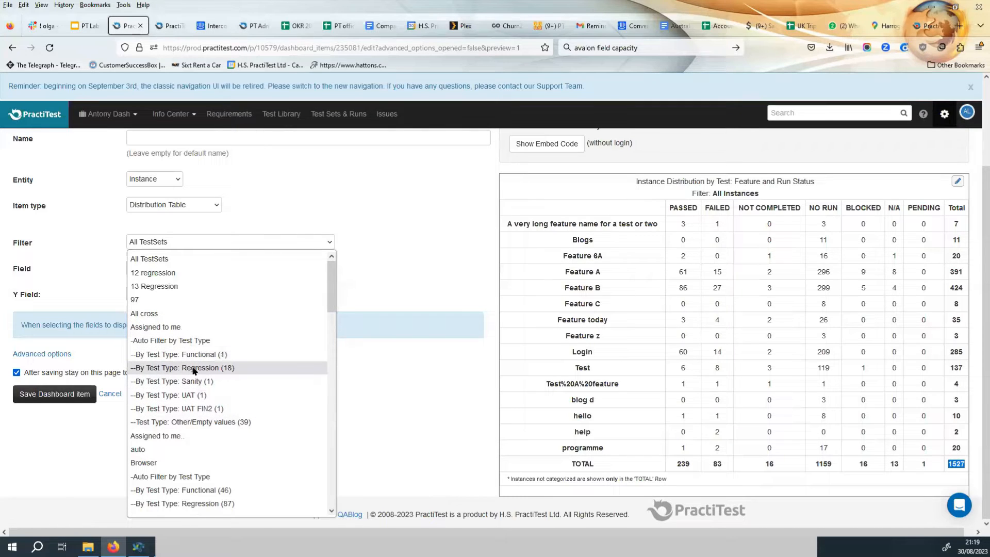
{"action": "scroll", "coordinate": [194, 370], "scroll_direction": "down", "scroll_amount": 5}
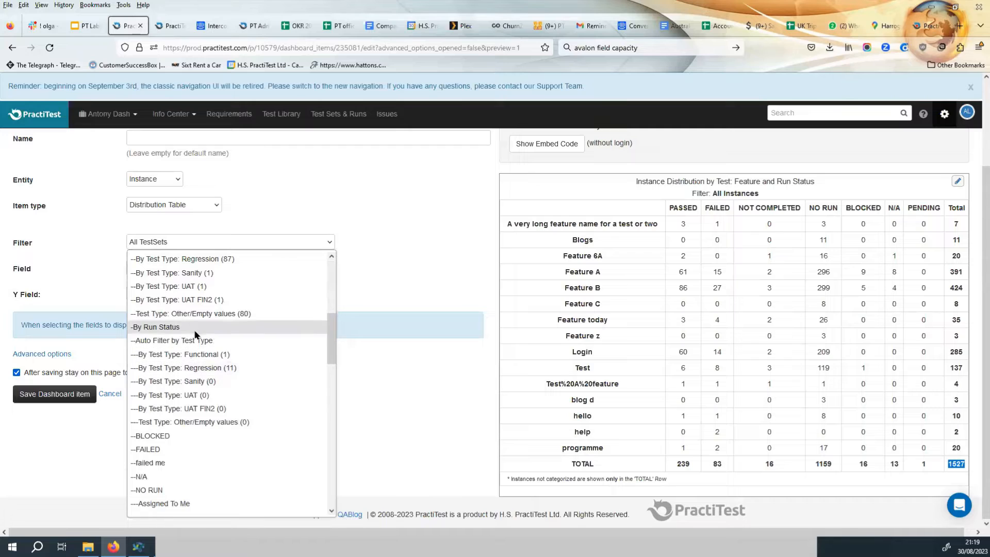
{"action": "scroll", "coordinate": [196, 384], "scroll_direction": "down", "scroll_amount": 2}
{"action": "scroll", "coordinate": [196, 391], "scroll_direction": "down", "scroll_amount": 12}
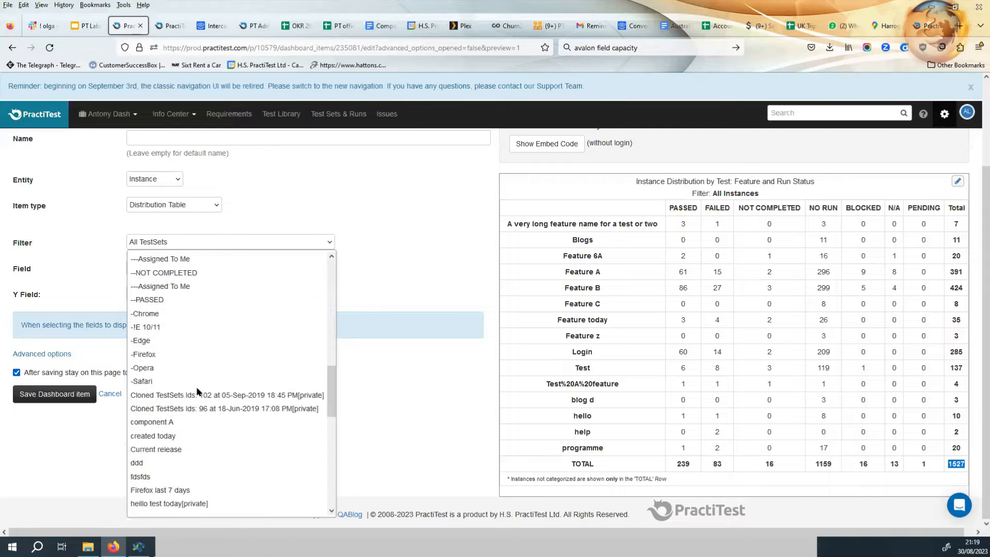
{"action": "scroll", "coordinate": [196, 391], "scroll_direction": "down", "scroll_amount": 2}
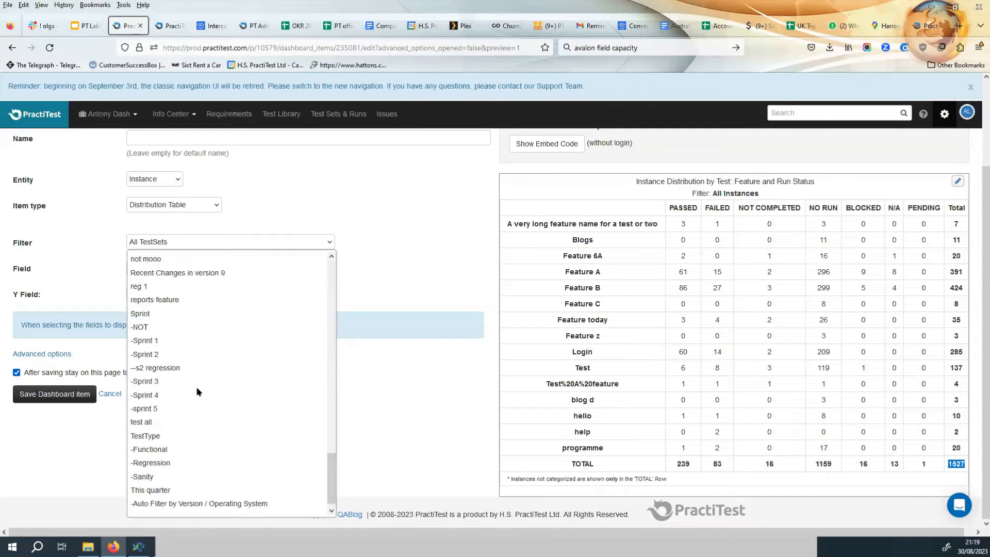
{"action": "left_click", "coordinate": [165, 382]}
{"action": "left_click", "coordinate": [65, 396]}
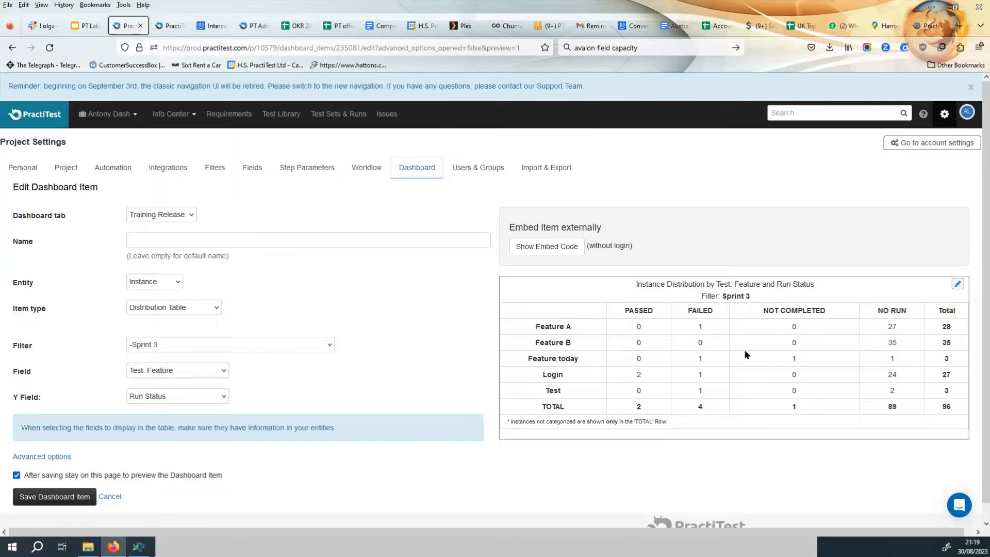
Change the item type to Bar Chart and save the dashboard item.
{"action": "left_click", "coordinate": [184, 306]}
{"action": "left_click", "coordinate": [169, 364]}
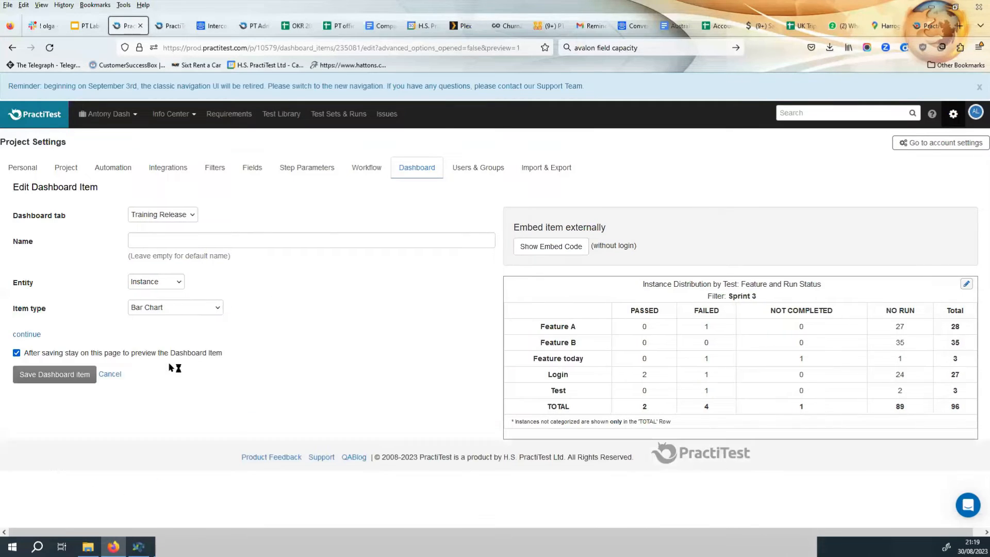
{"action": "left_click", "coordinate": [37, 334]}
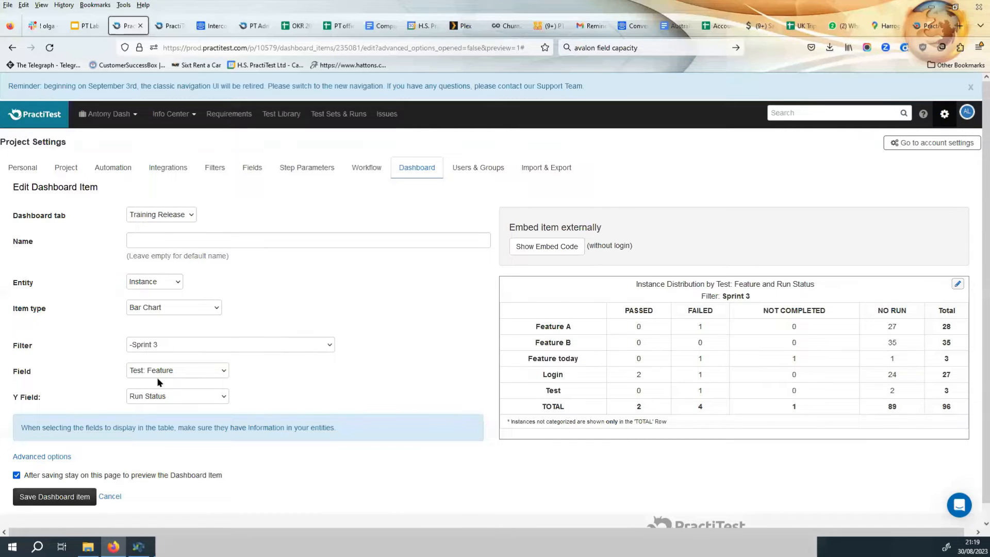
{"action": "left_click", "coordinate": [60, 499]}
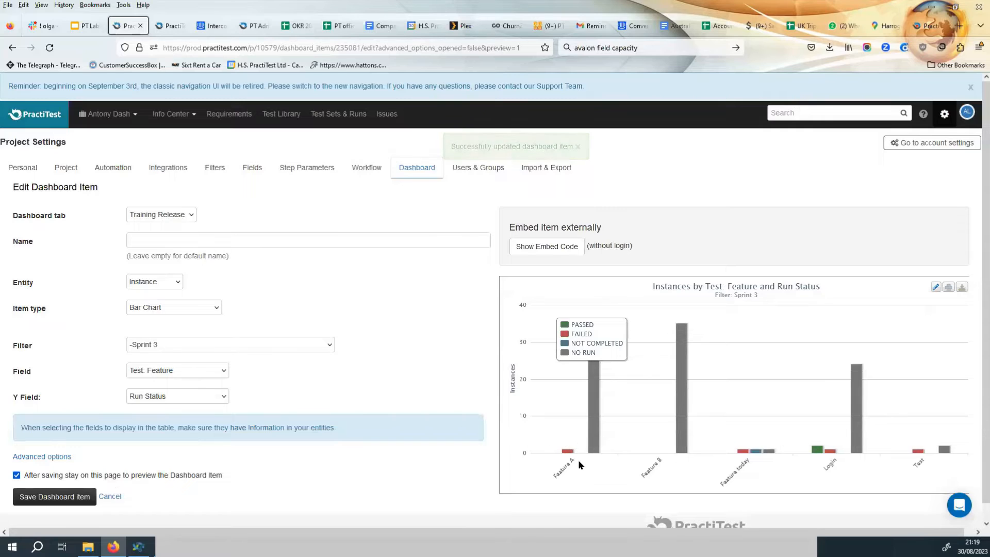
Open the Training Release tab of the project dashboards to view the saved chart.
{"action": "mouse_move", "coordinate": [567, 456]}
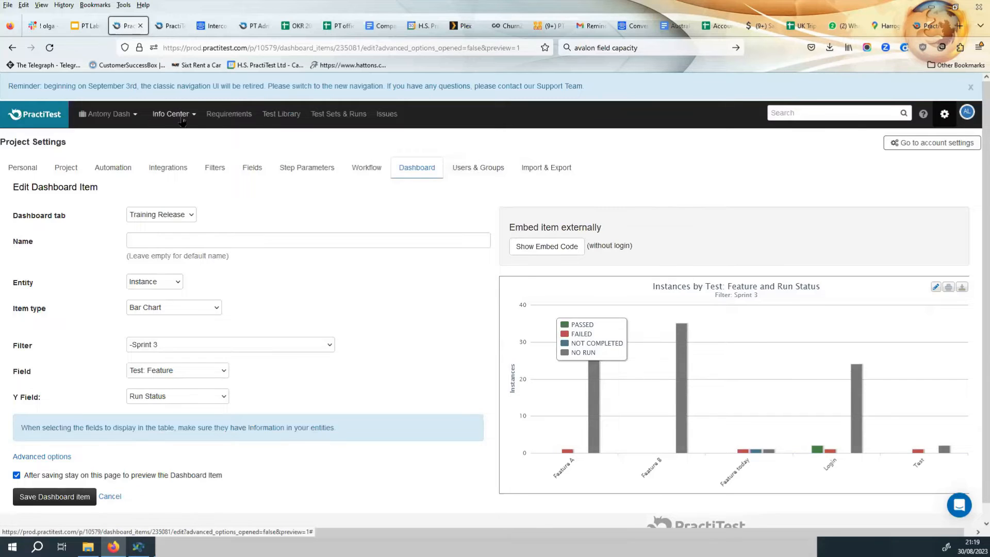
{"action": "mouse_move", "coordinate": [178, 116]}
{"action": "left_click", "coordinate": [193, 137]}
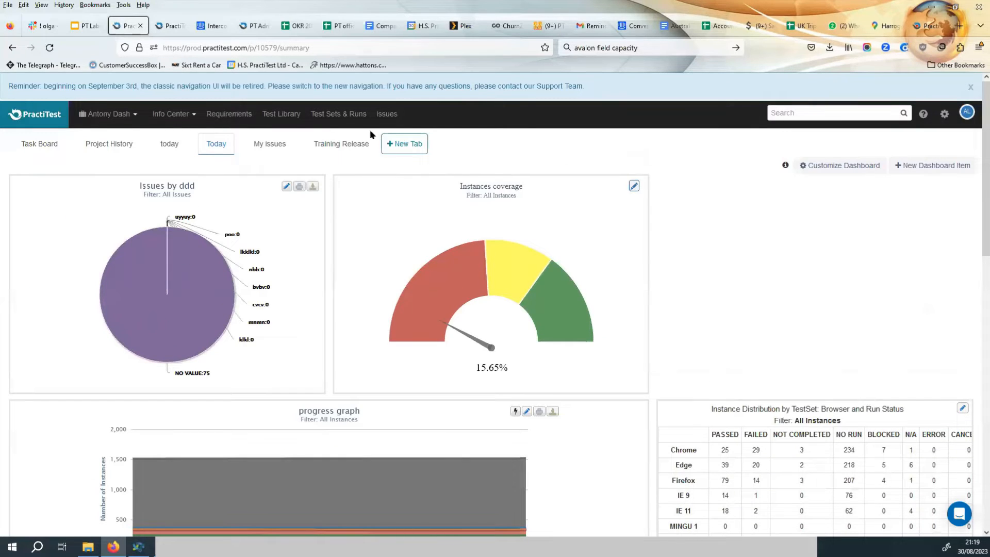
{"action": "left_click", "coordinate": [353, 146]}
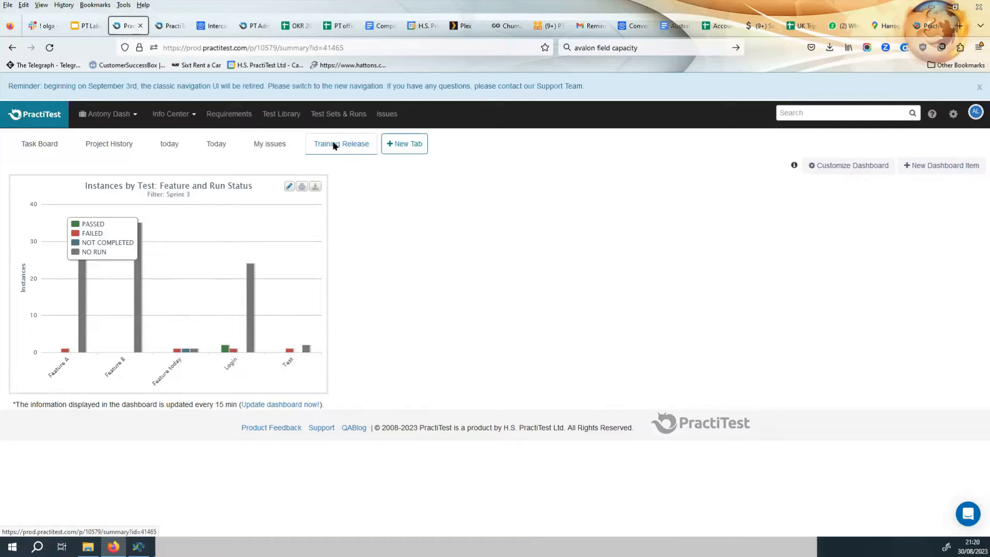
Set the personal default dashboard to Training Release.
{"action": "left_click", "coordinate": [973, 116]}
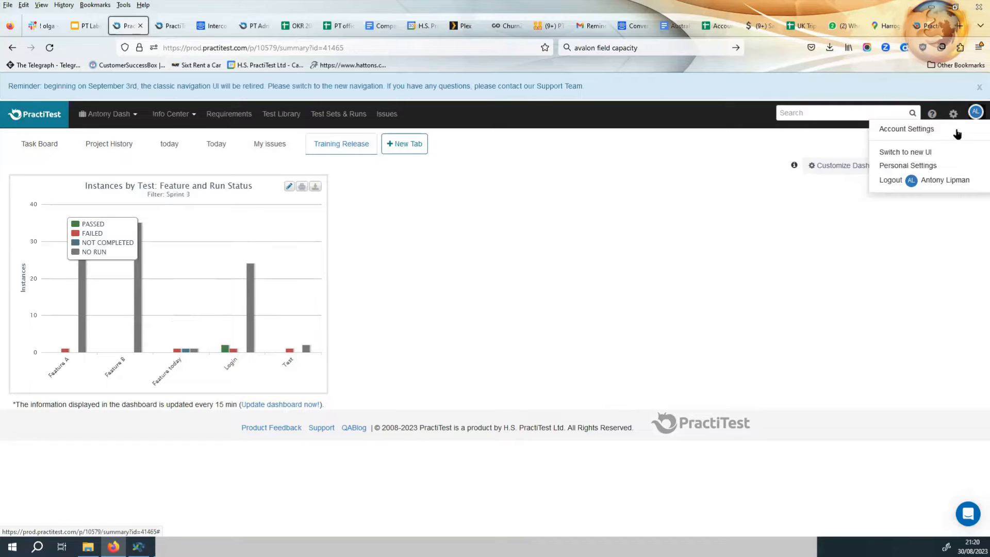
{"action": "left_click", "coordinate": [929, 165]}
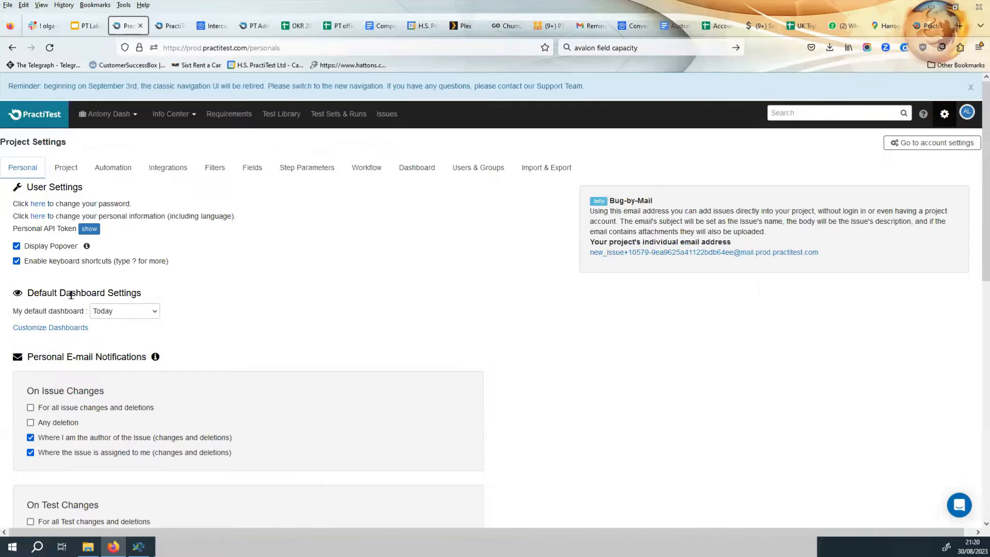
{"action": "left_click", "coordinate": [114, 311]}
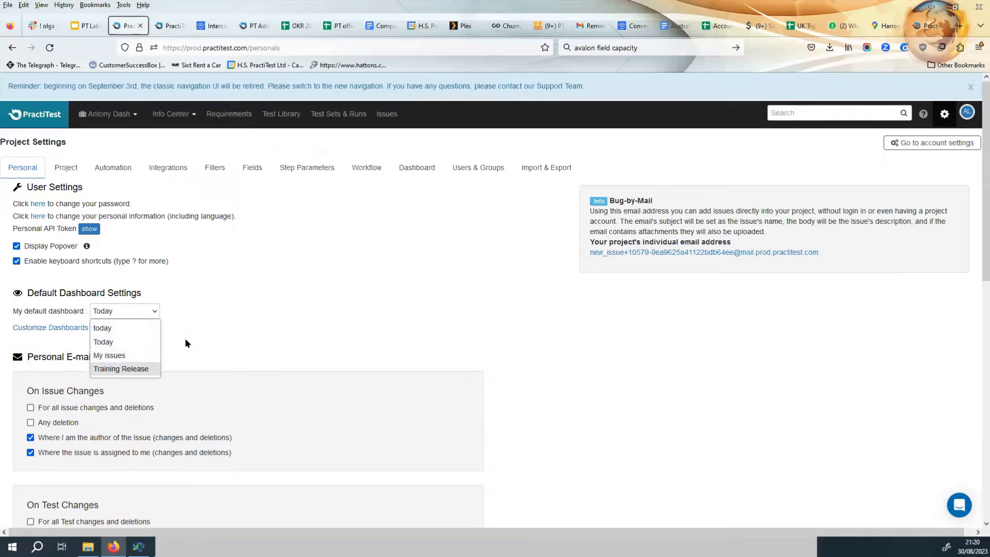
{"action": "left_click", "coordinate": [115, 368]}
{"action": "scroll", "coordinate": [196, 410], "scroll_direction": "down", "scroll_amount": 10}
{"action": "left_click", "coordinate": [26, 515]}
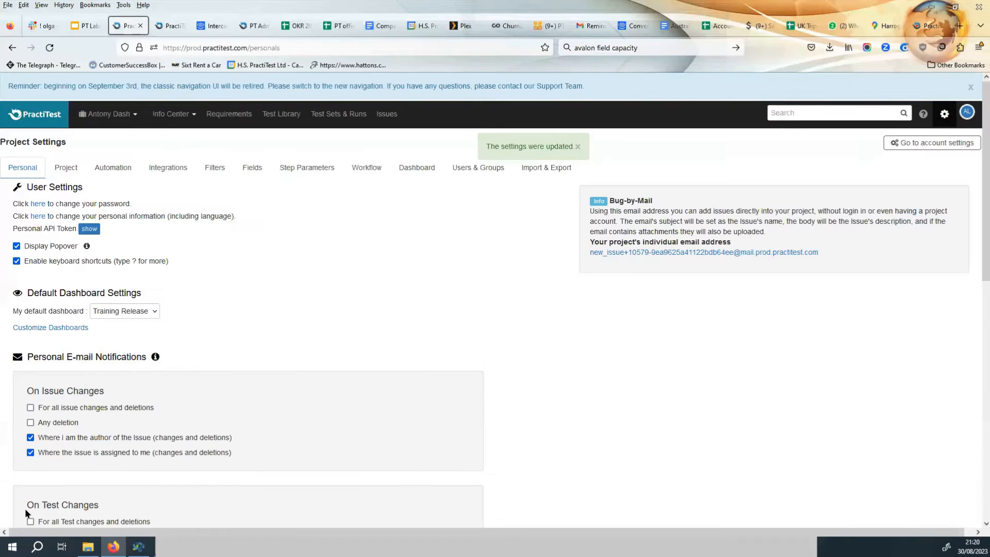
Start a new dashboard item on Training Release with entity Instance and item type Bar Chart.
{"action": "left_click", "coordinate": [173, 116]}
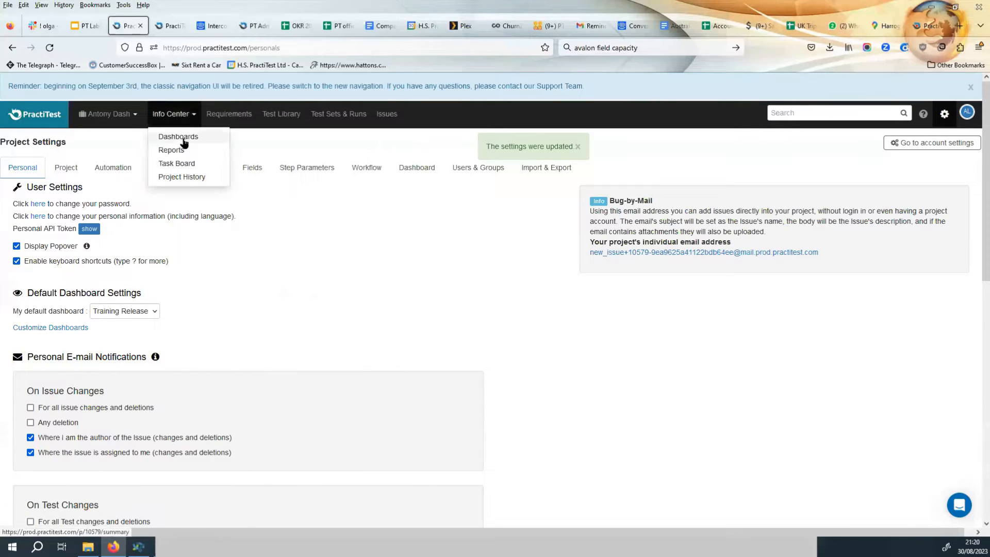
{"action": "left_click", "coordinate": [187, 136]}
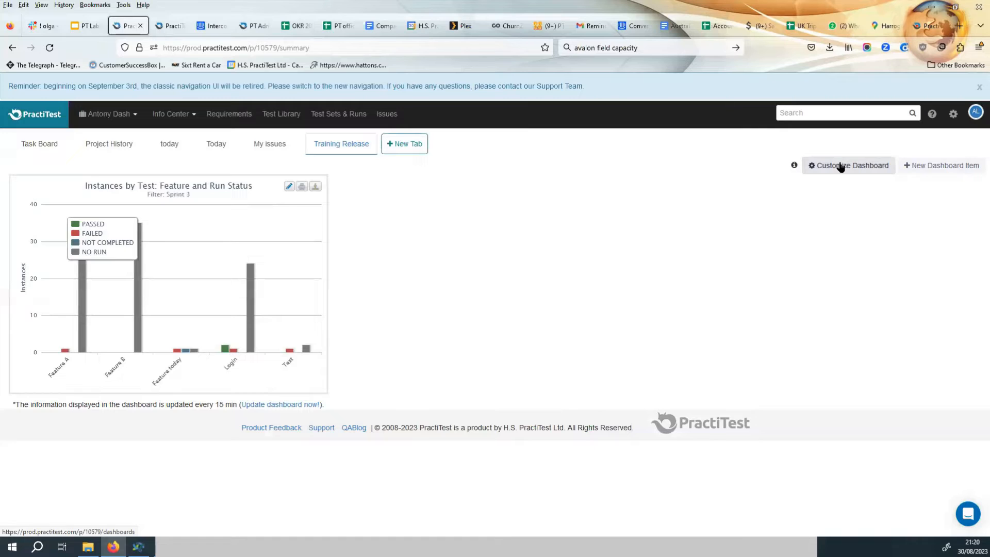
{"action": "left_click", "coordinate": [935, 165]}
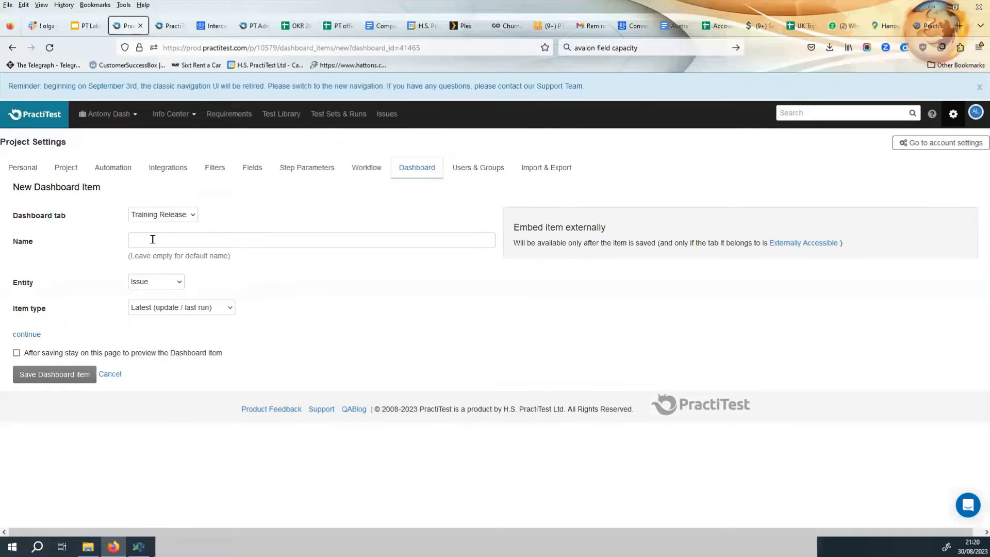
{"action": "left_click", "coordinate": [153, 280]}
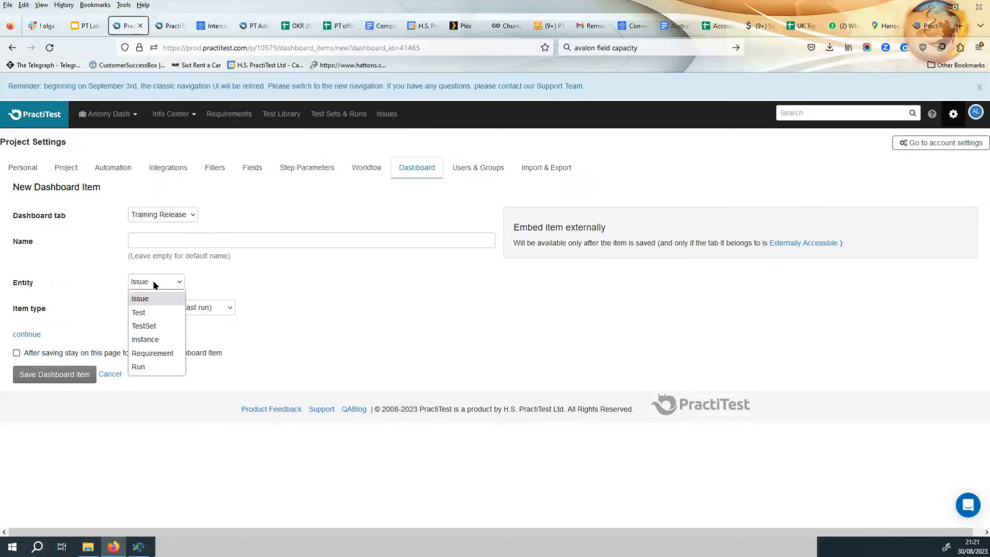
{"action": "left_click", "coordinate": [159, 339]}
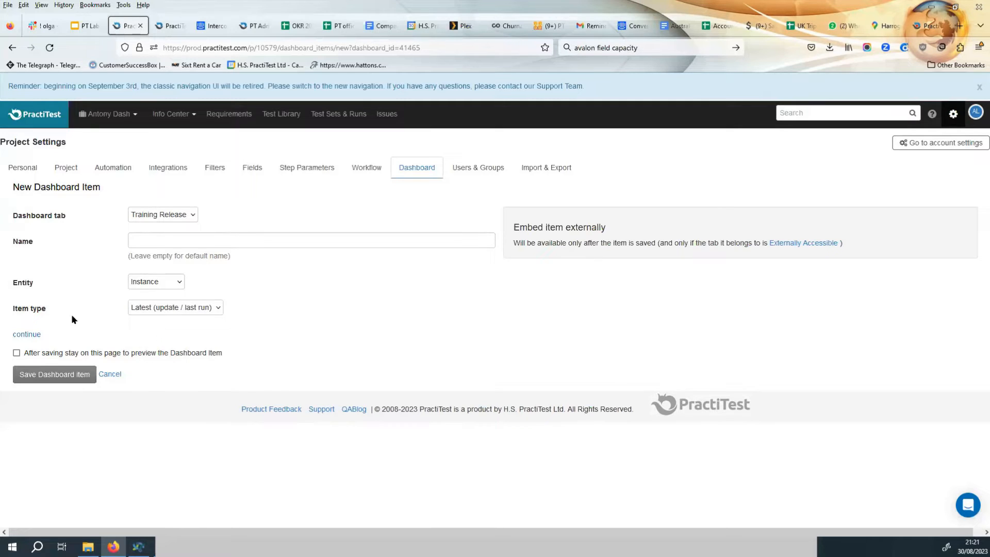
{"action": "left_click", "coordinate": [158, 308]}
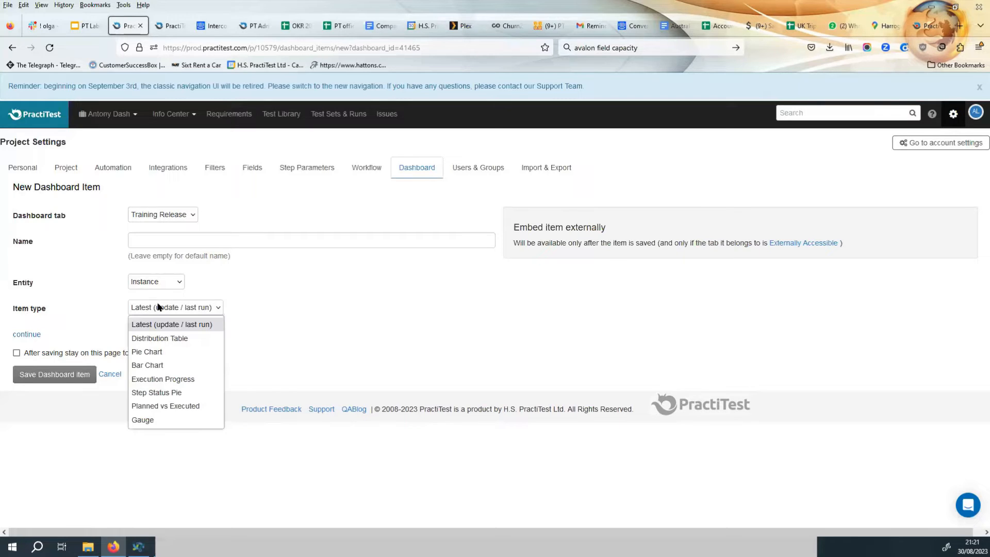
{"action": "left_click", "coordinate": [148, 365]}
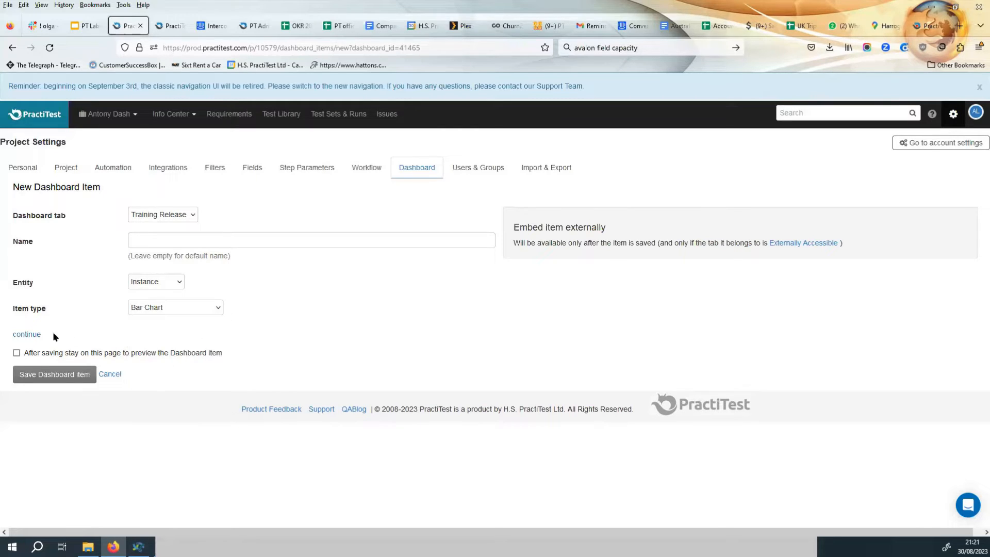
{"action": "left_click", "coordinate": [26, 335]}
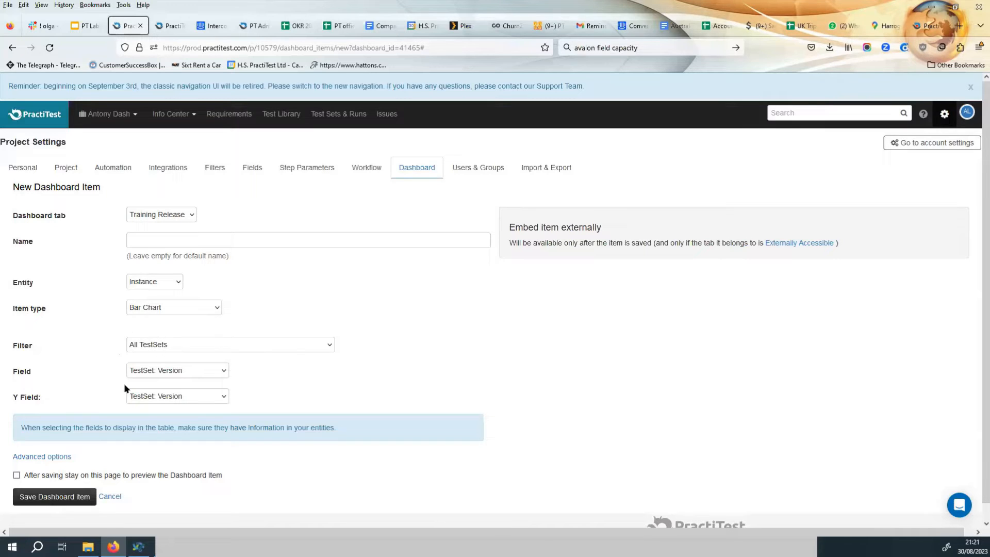
Set the new item's Field to Tester.
{"action": "left_click", "coordinate": [171, 371]}
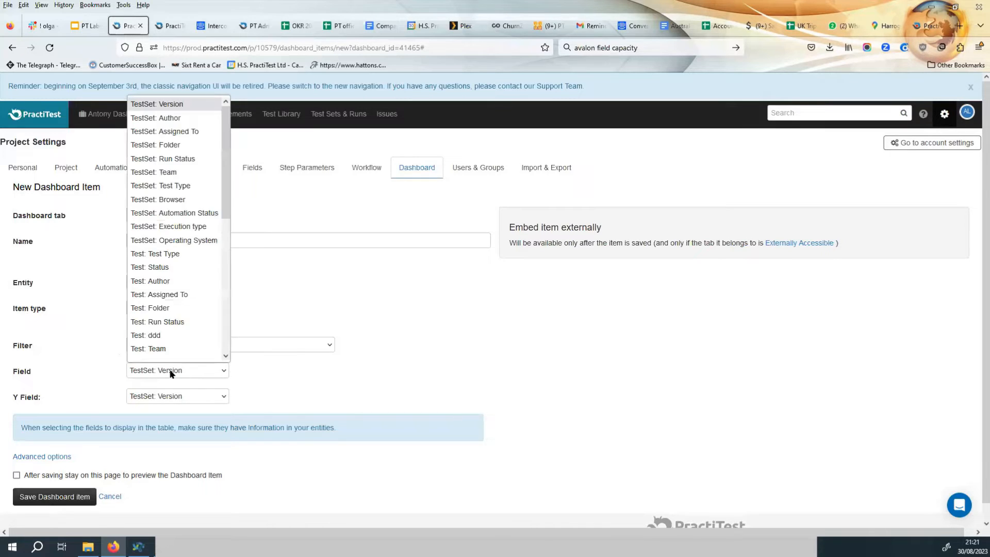
{"action": "scroll", "coordinate": [169, 354], "scroll_direction": "down", "scroll_amount": 1}
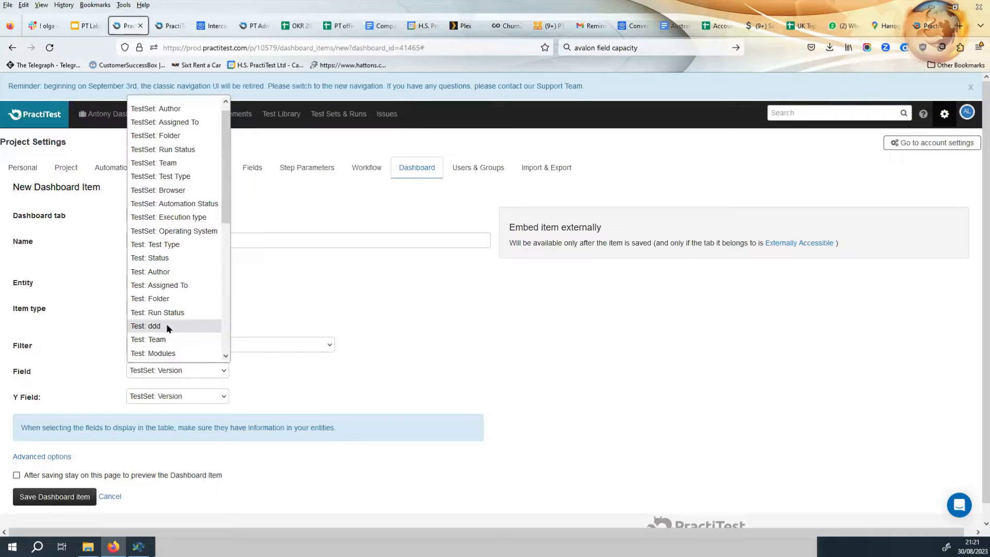
{"action": "scroll", "coordinate": [167, 325], "scroll_direction": "down", "scroll_amount": 2}
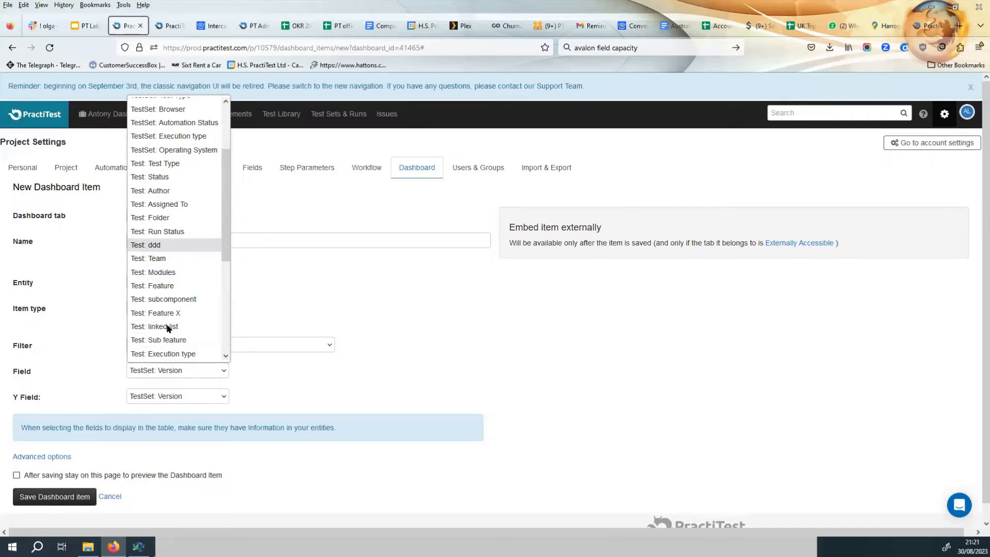
{"action": "scroll", "coordinate": [166, 326], "scroll_direction": "up", "scroll_amount": 2}
{"action": "scroll", "coordinate": [166, 315], "scroll_direction": "down", "scroll_amount": 6}
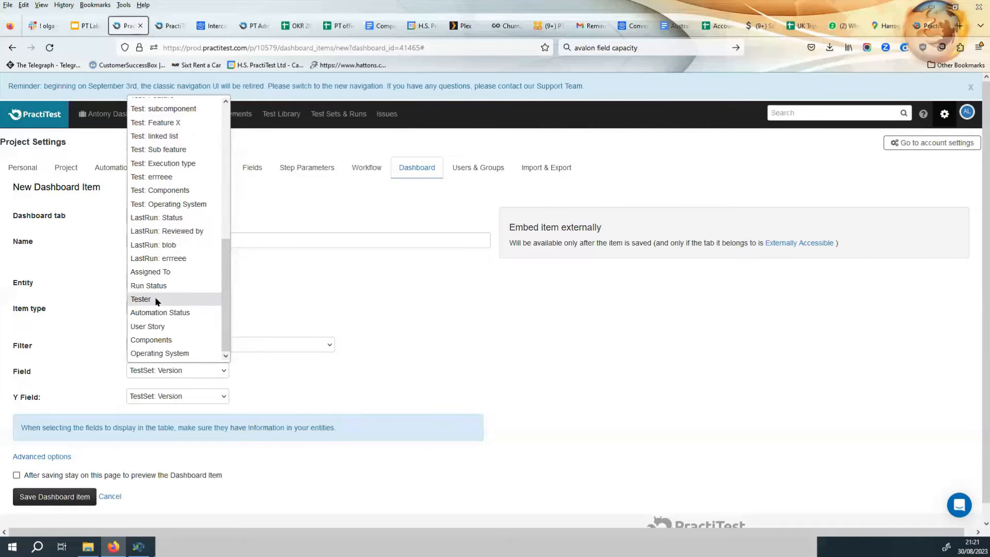
{"action": "left_click", "coordinate": [155, 299]}
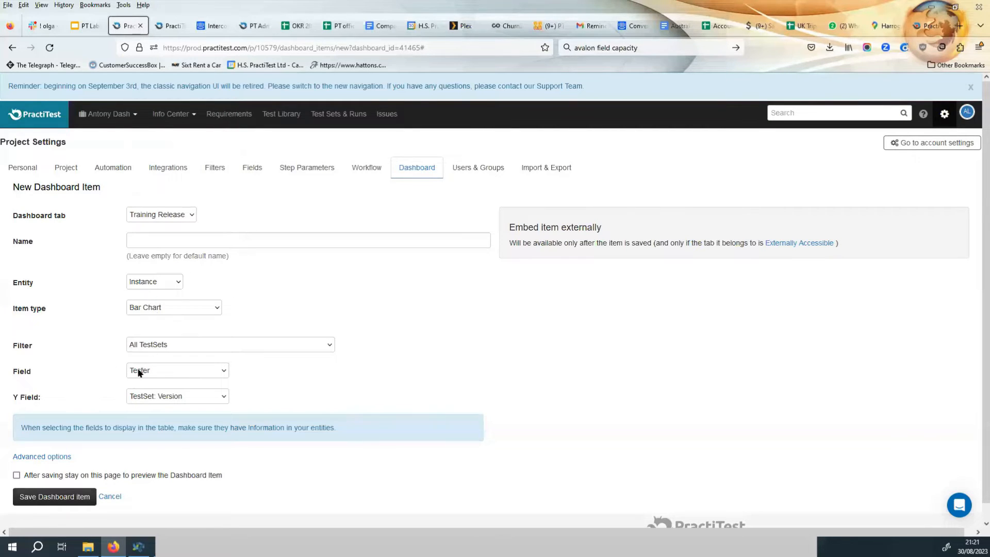
Set the Y Field to Run Status, choose to stay on the page to preview, and save the item.
{"action": "left_click", "coordinate": [166, 396]}
{"action": "scroll", "coordinate": [170, 351], "scroll_direction": "down", "scroll_amount": 5}
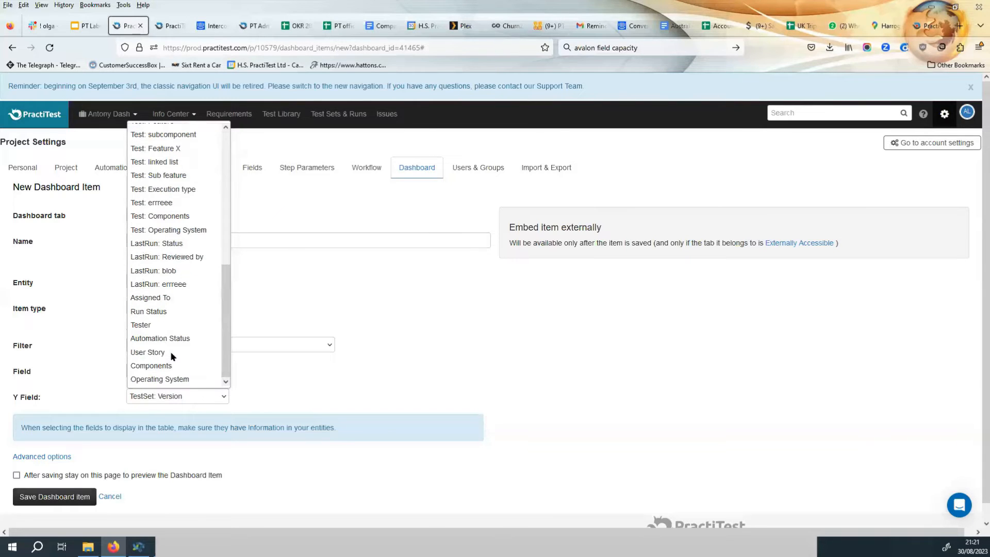
{"action": "key", "text": "Escape"}
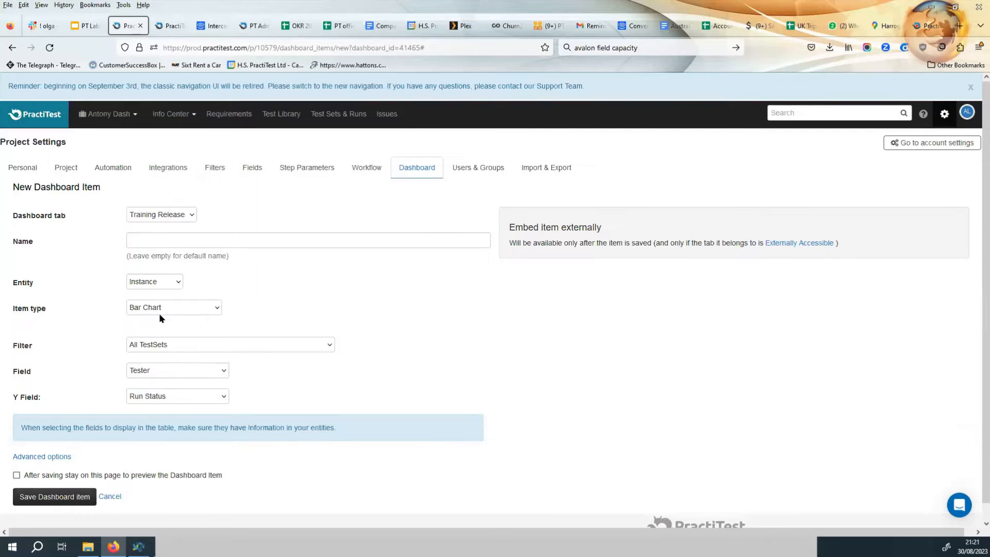
{"action": "left_click", "coordinate": [16, 475]}
{"action": "left_click", "coordinate": [65, 497]}
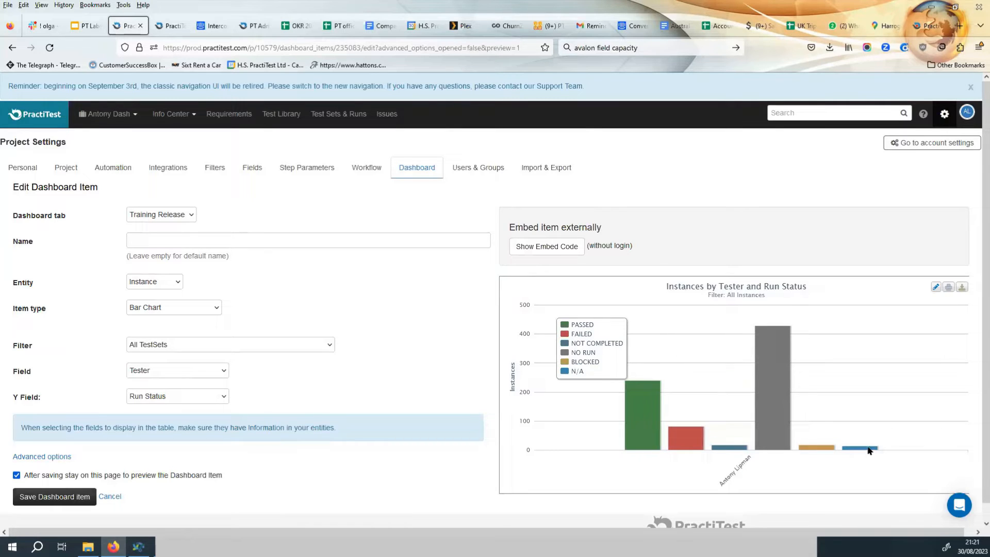
Change the item type to Pie Chart.
{"action": "mouse_move", "coordinate": [781, 390]}
{"action": "left_click", "coordinate": [178, 308]}
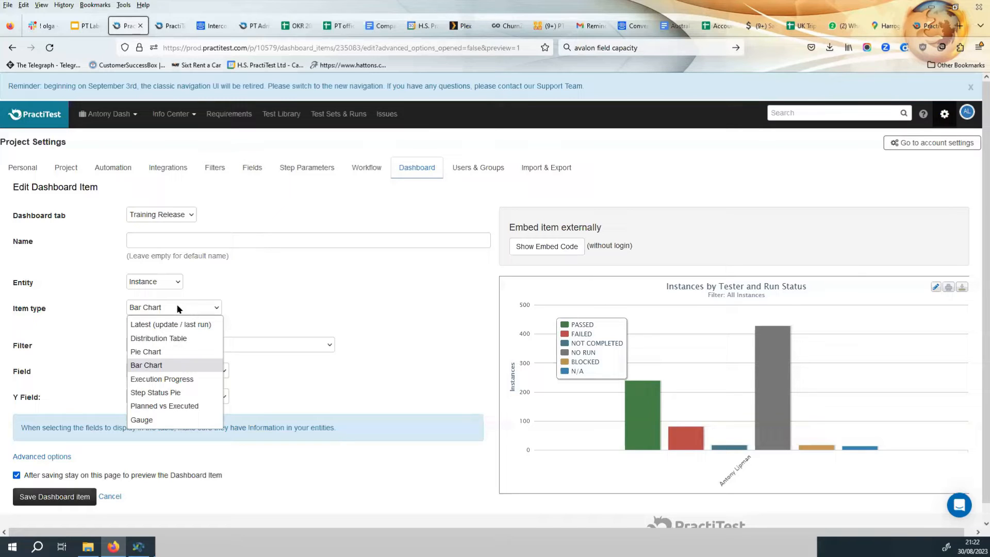
{"action": "left_click", "coordinate": [153, 353]}
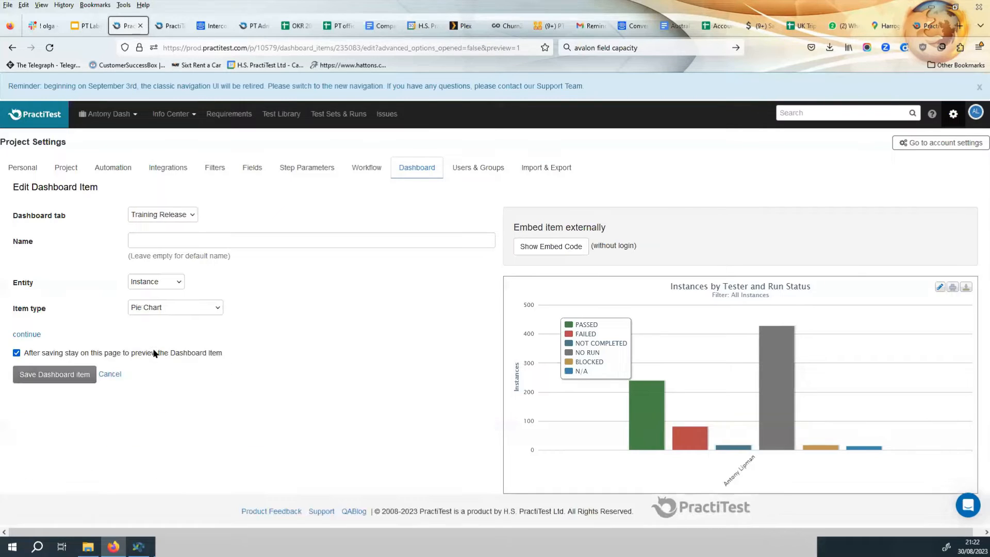
{"action": "left_click", "coordinate": [28, 335]}
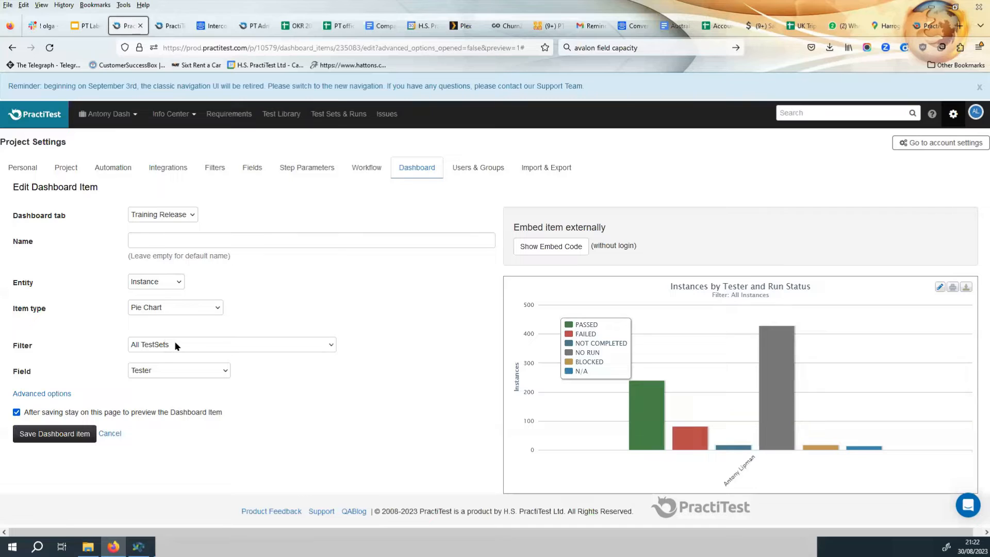
Set the filter to By Test Type: Regression and the Field to Run Status, and save the item.
{"action": "left_click", "coordinate": [175, 341]}
{"action": "scroll", "coordinate": [178, 332], "scroll_direction": "down", "scroll_amount": 1}
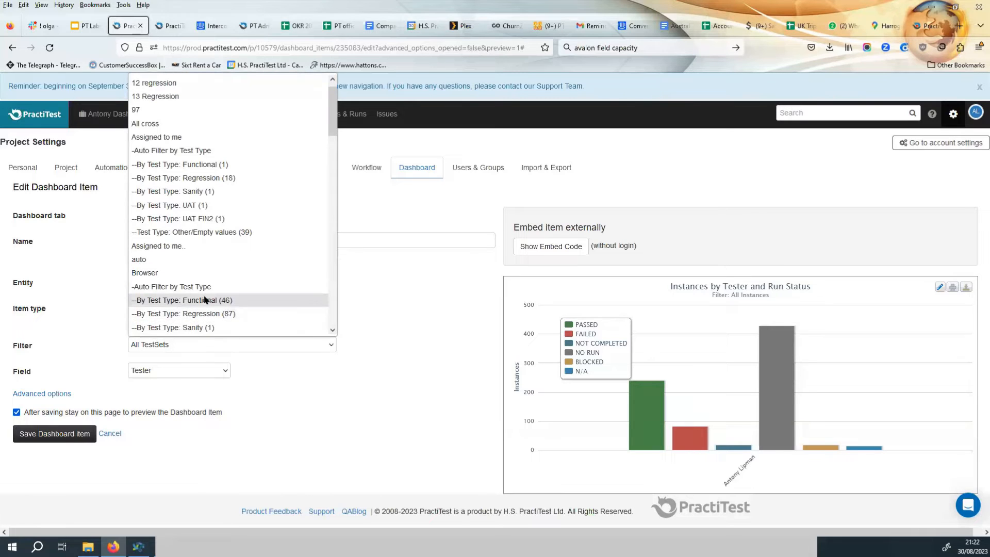
{"action": "left_click", "coordinate": [206, 312]}
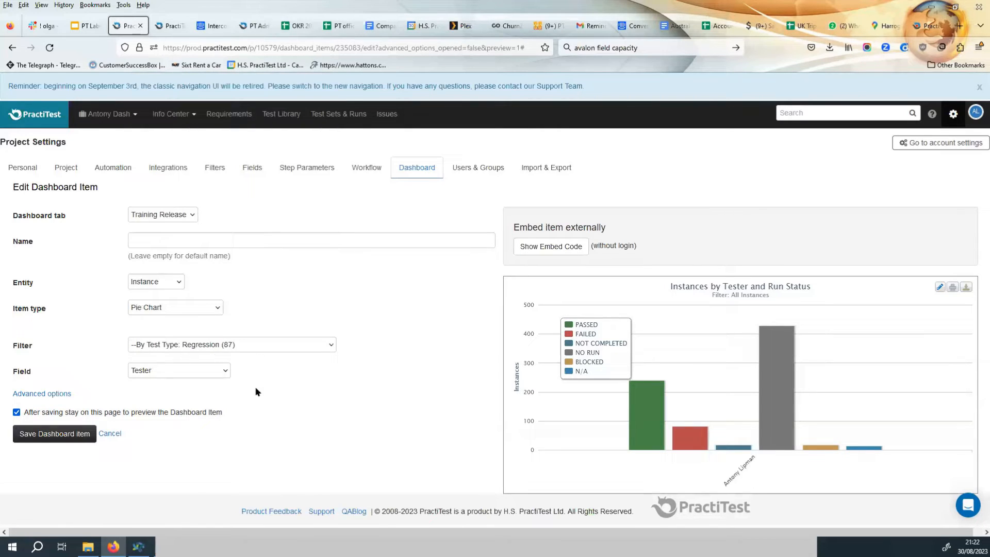
{"action": "left_click", "coordinate": [164, 367]}
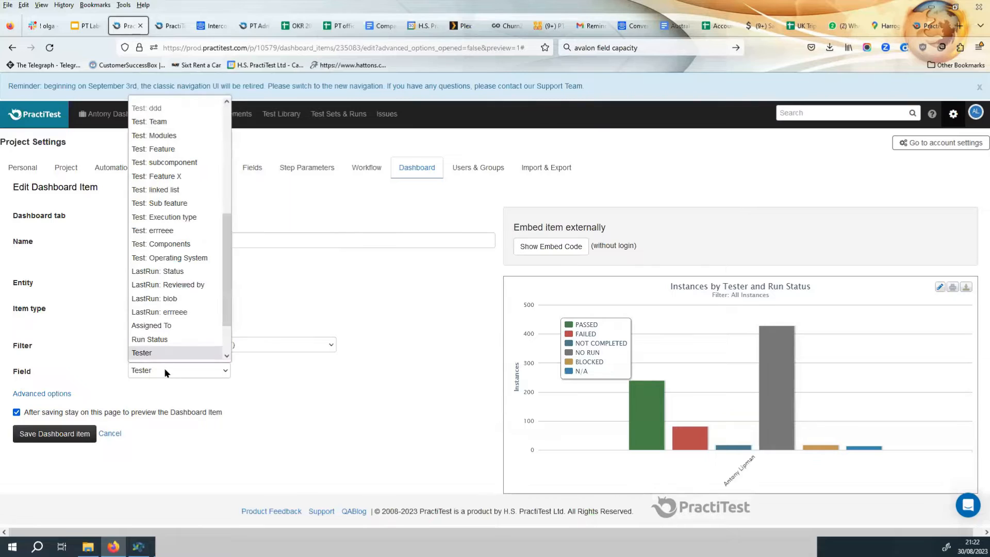
{"action": "left_click", "coordinate": [170, 337]}
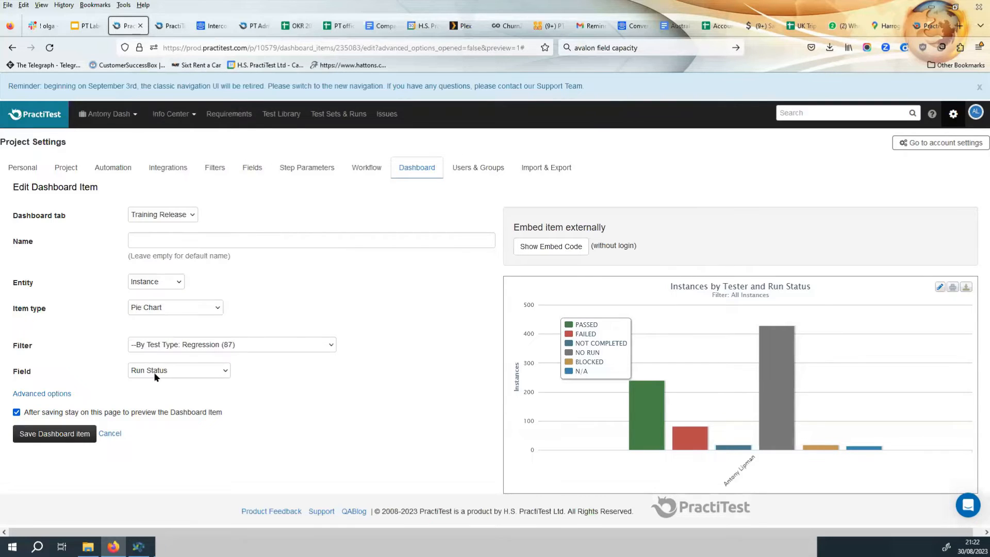
{"action": "left_click", "coordinate": [53, 435]}
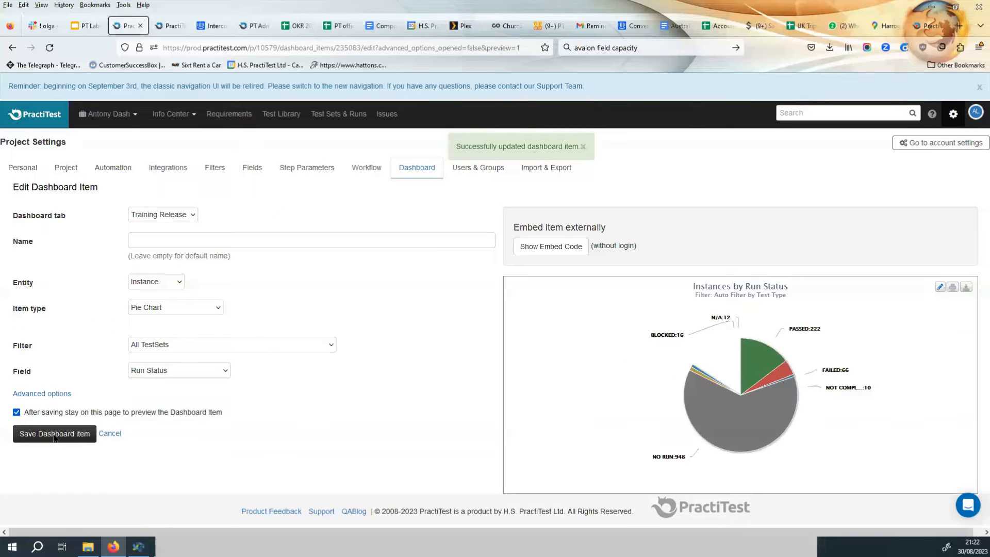
Set the item's filter to By Test Type: Functional.
{"action": "mouse_move", "coordinate": [678, 394]}
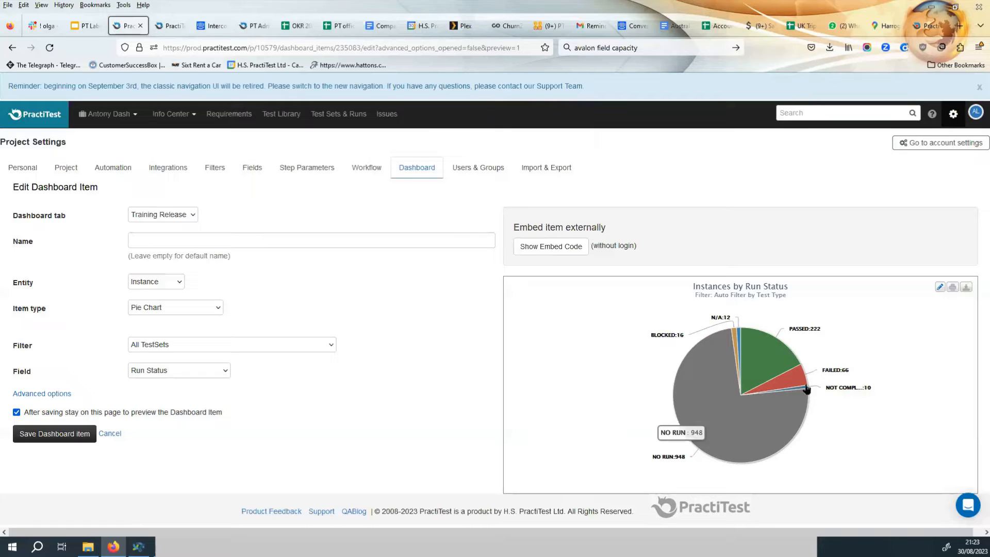
{"action": "mouse_move", "coordinate": [792, 376]}
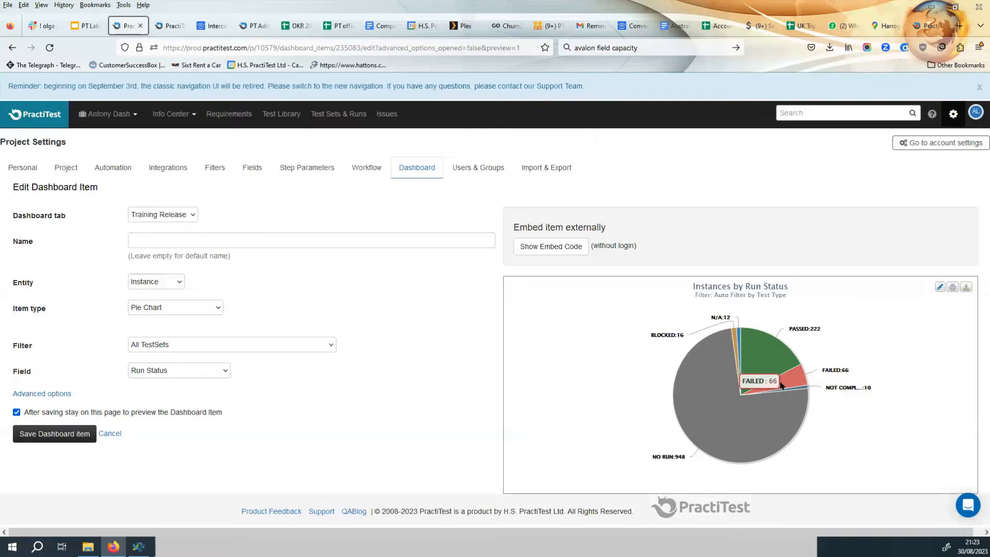
{"action": "mouse_move", "coordinate": [786, 353]}
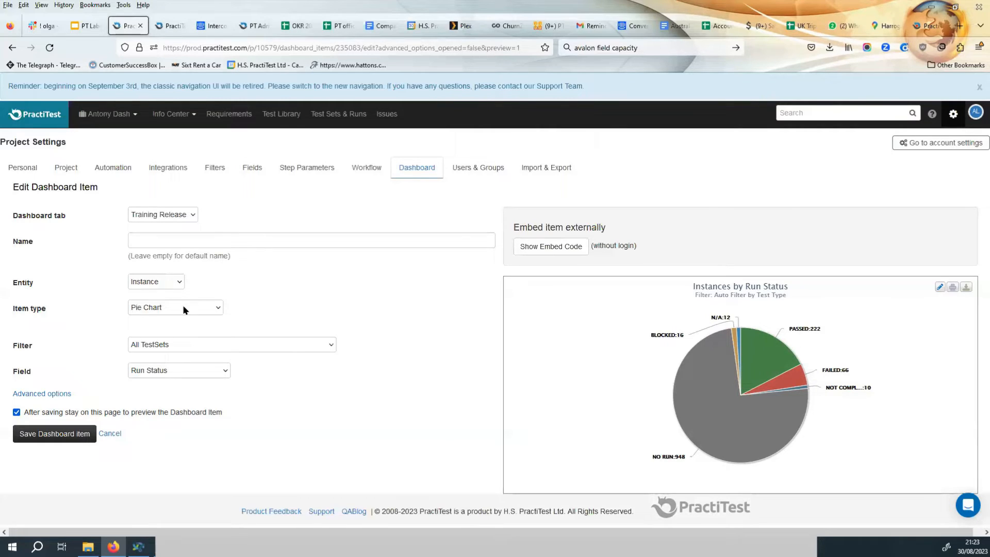
{"action": "left_click", "coordinate": [197, 338]}
{"action": "scroll", "coordinate": [215, 256], "scroll_direction": "down", "scroll_amount": 6}
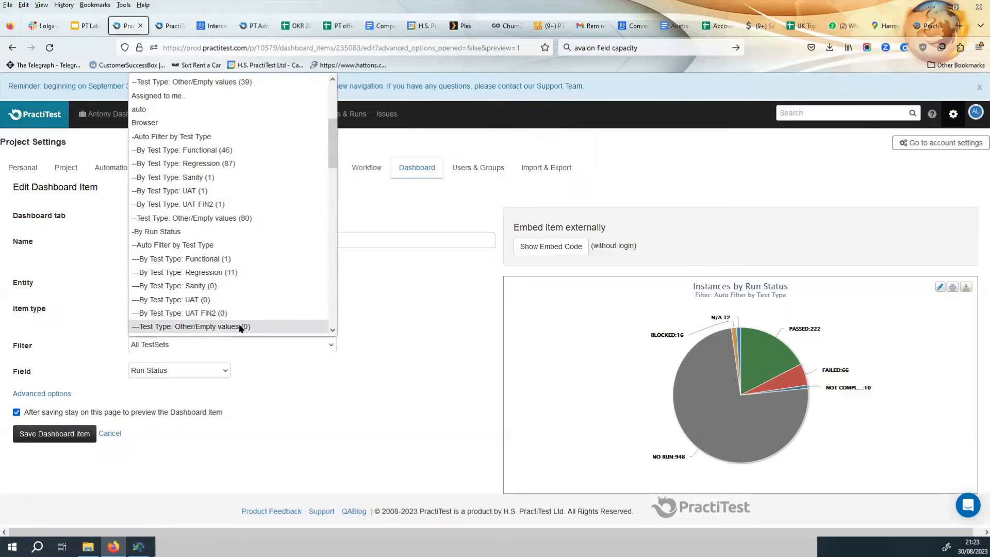
{"action": "scroll", "coordinate": [238, 220], "scroll_direction": "up", "scroll_amount": 3}
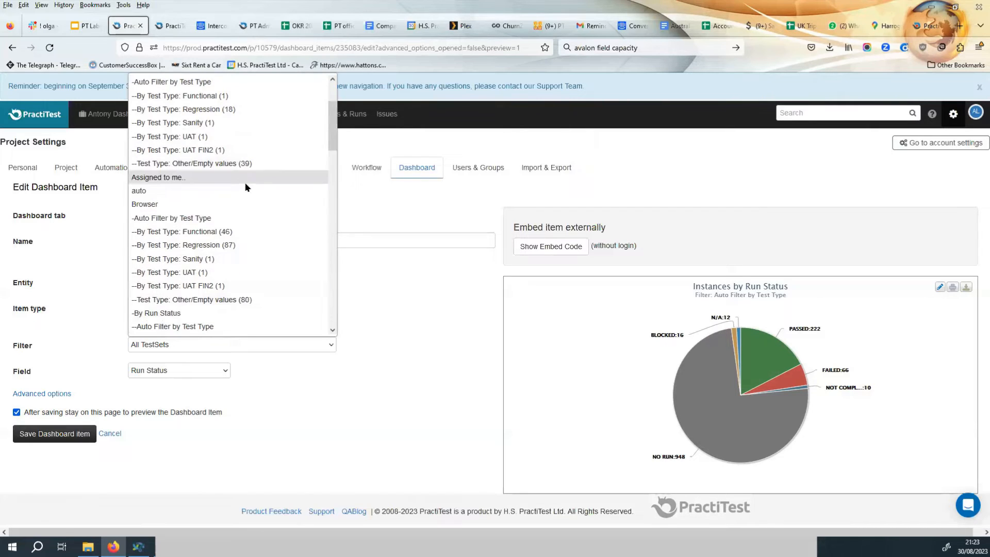
{"action": "left_click", "coordinate": [236, 229]}
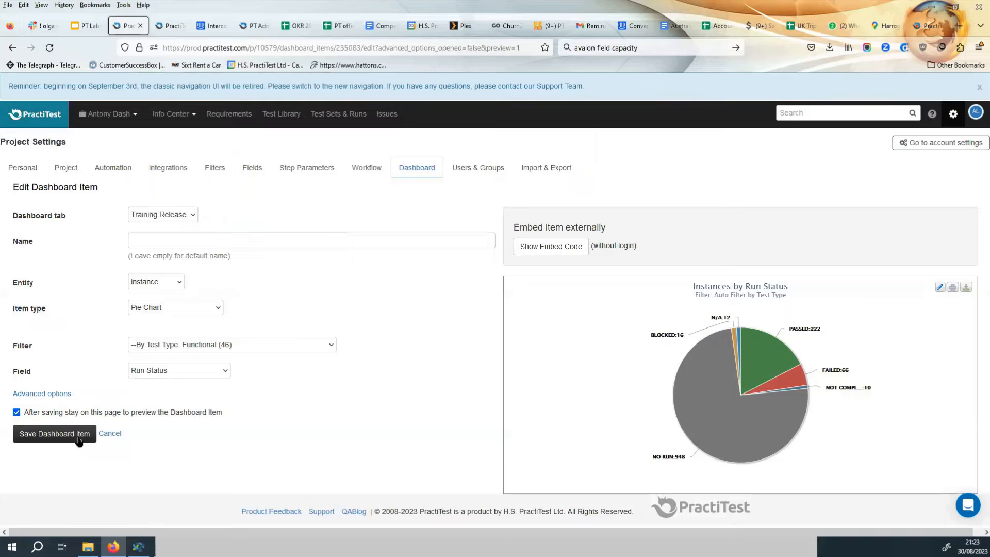
Set the filter to Sprint 3 and save the item.
{"action": "left_click", "coordinate": [237, 342]}
{"action": "scroll", "coordinate": [223, 270], "scroll_direction": "down", "scroll_amount": 9}
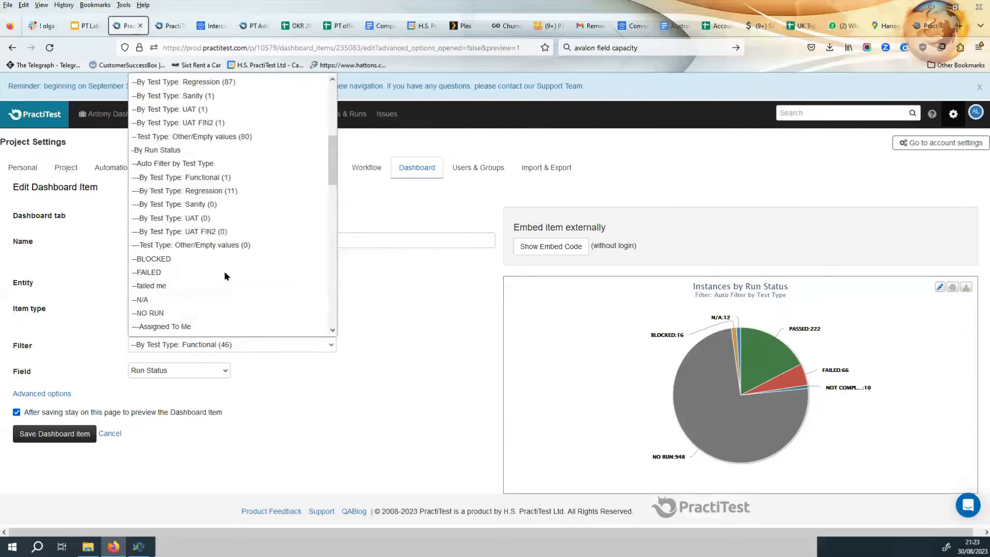
{"action": "scroll", "coordinate": [209, 249], "scroll_direction": "down", "scroll_amount": 6}
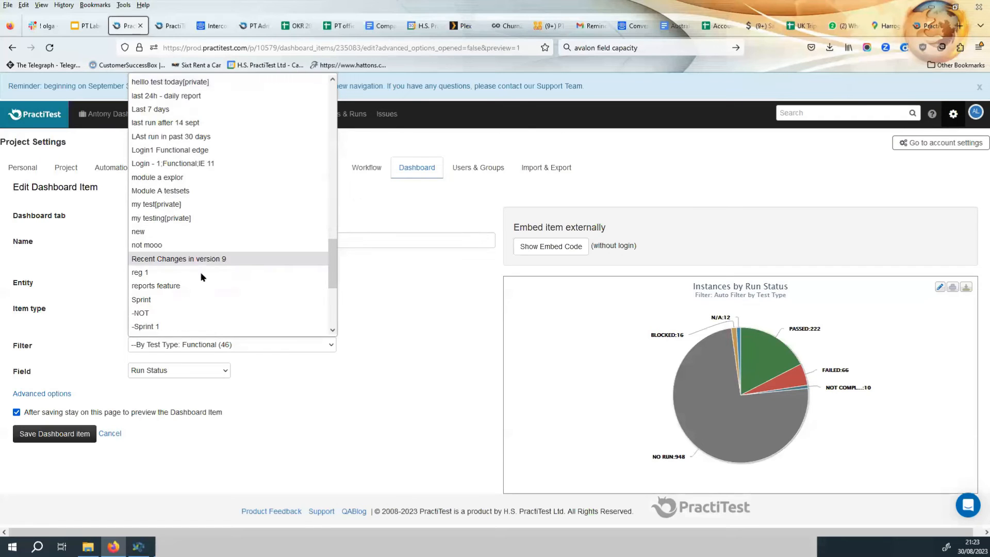
{"action": "scroll", "coordinate": [209, 206], "scroll_direction": "down", "scroll_amount": 4}
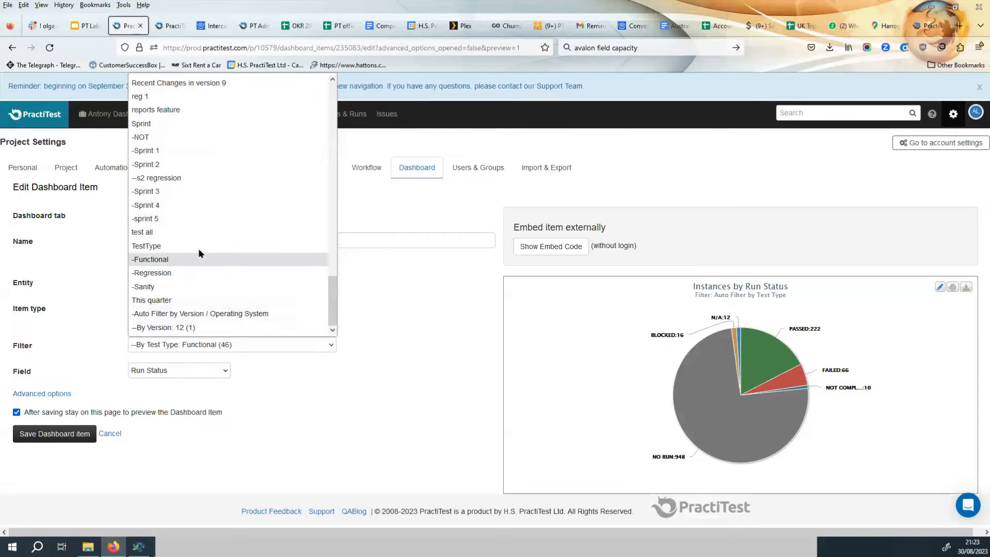
{"action": "left_click", "coordinate": [196, 193]}
{"action": "left_click", "coordinate": [57, 431]}
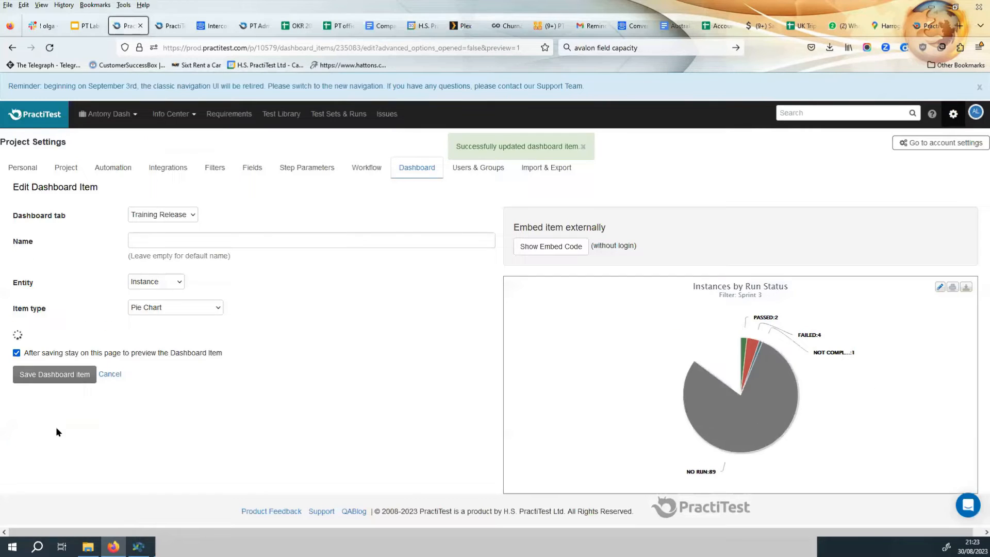
Change the item type to Step Status Pie, continue, and save the item.
{"action": "mouse_move", "coordinate": [730, 413]}
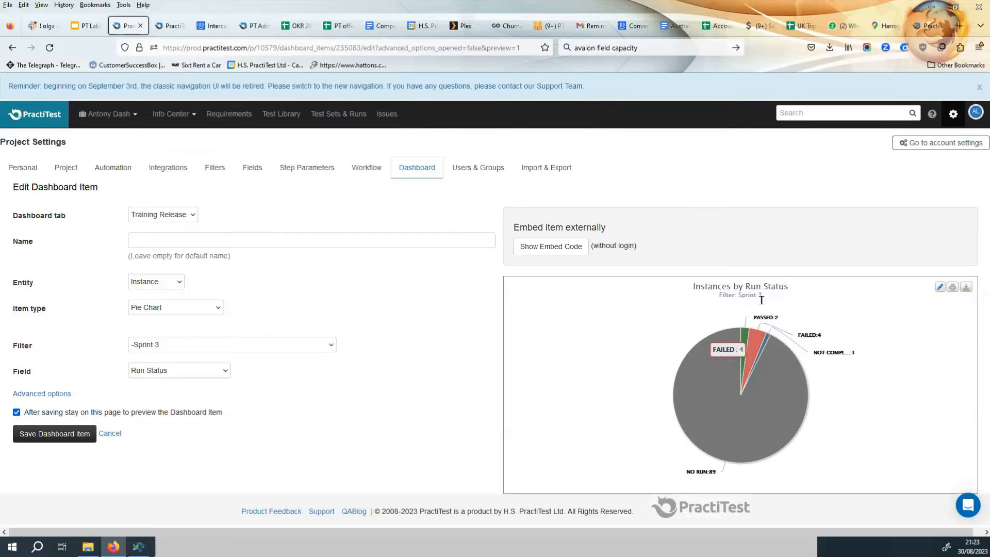
{"action": "mouse_move", "coordinate": [753, 337]}
{"action": "mouse_move", "coordinate": [805, 431]}
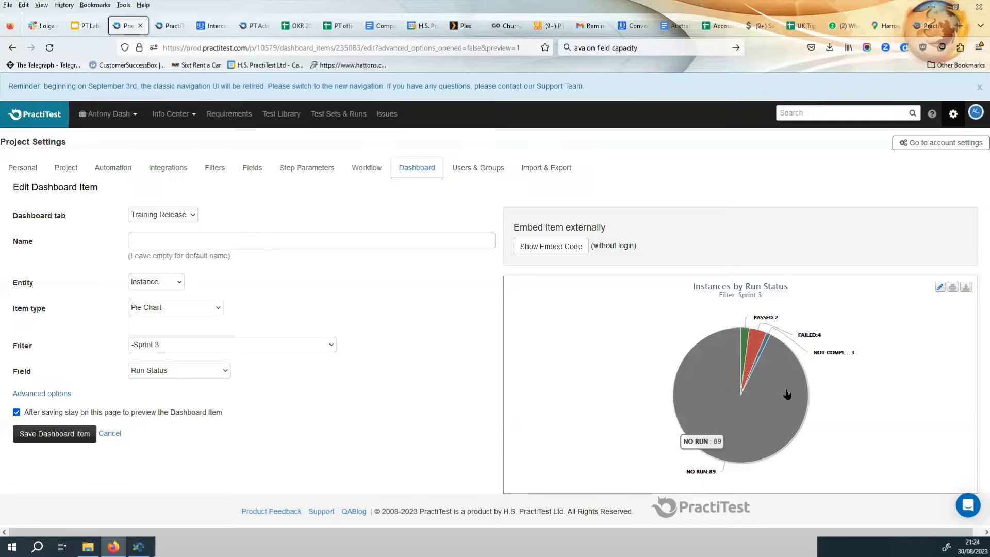
{"action": "left_click", "coordinate": [171, 307]}
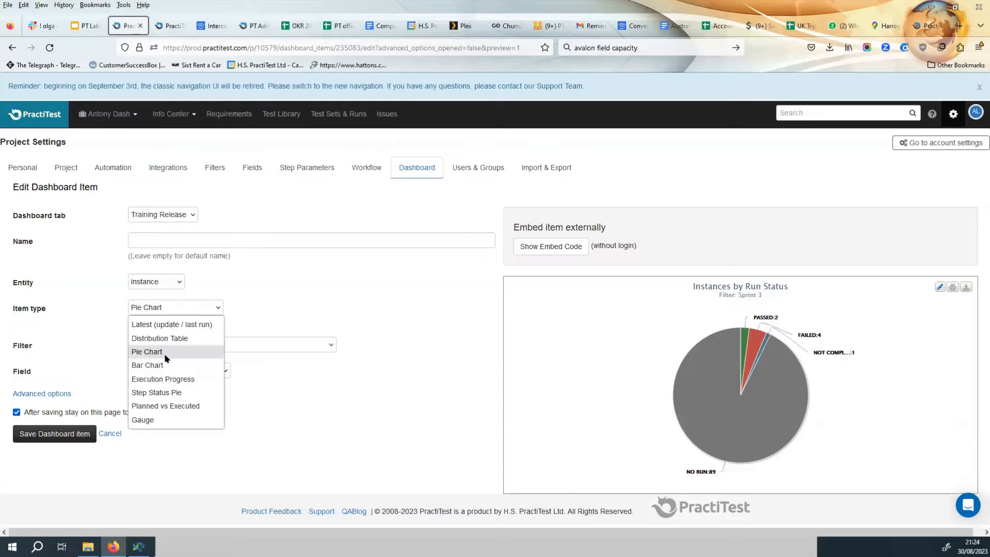
{"action": "left_click", "coordinate": [175, 393]}
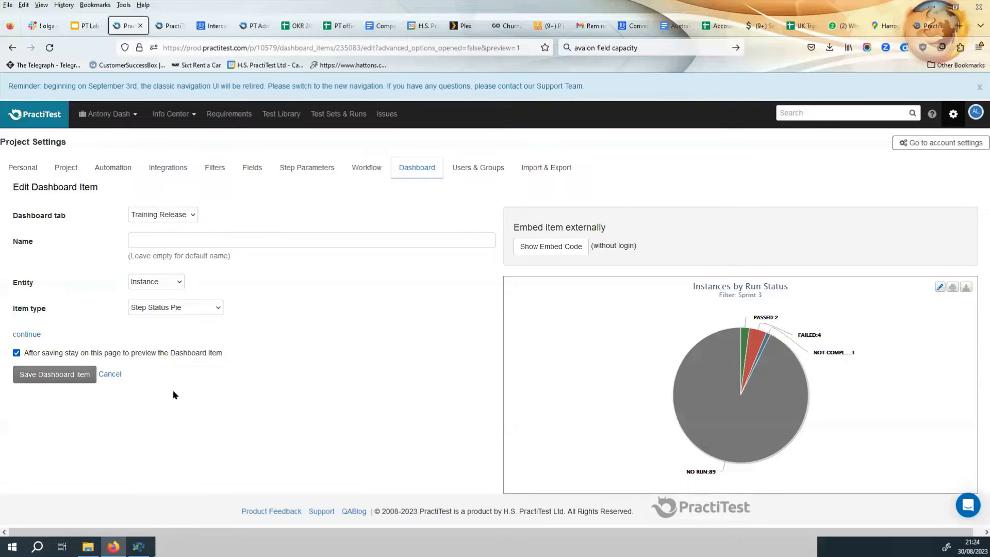
{"action": "left_click", "coordinate": [21, 335]}
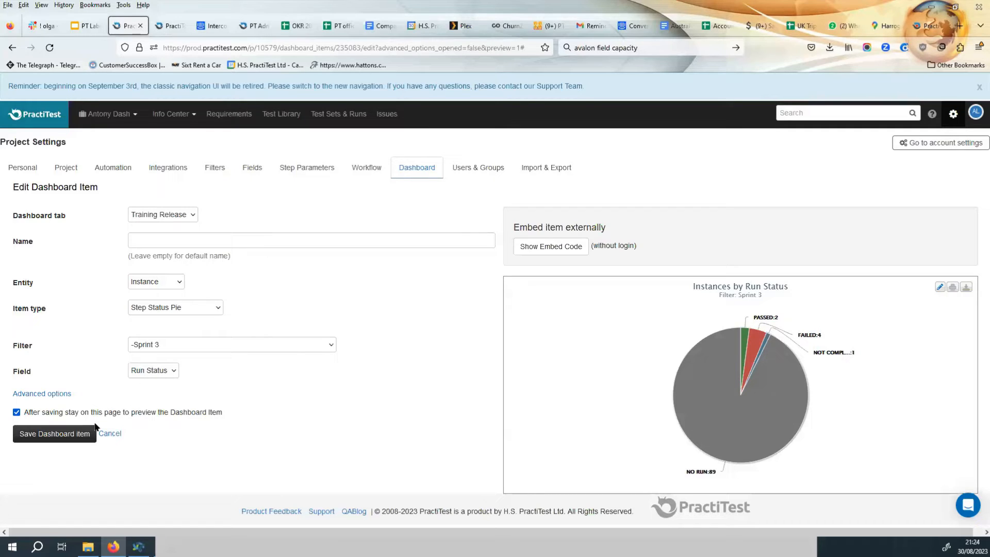
{"action": "left_click", "coordinate": [58, 435]}
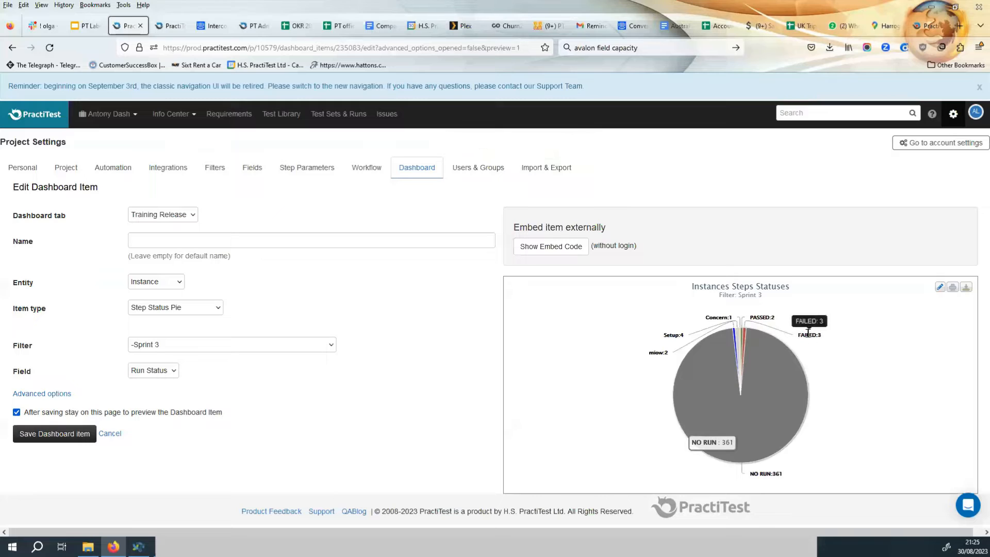
Change the item type to Execution Progress, set the graph's date range to 3 weeks, and save.
{"action": "mouse_move", "coordinate": [765, 314]}
{"action": "mouse_move", "coordinate": [807, 335]}
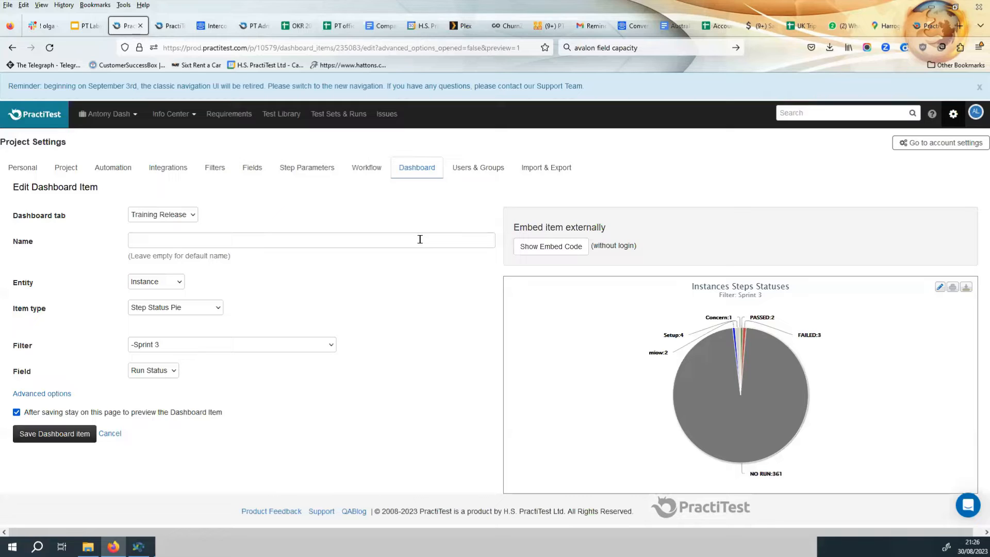
{"action": "left_click", "coordinate": [180, 308]}
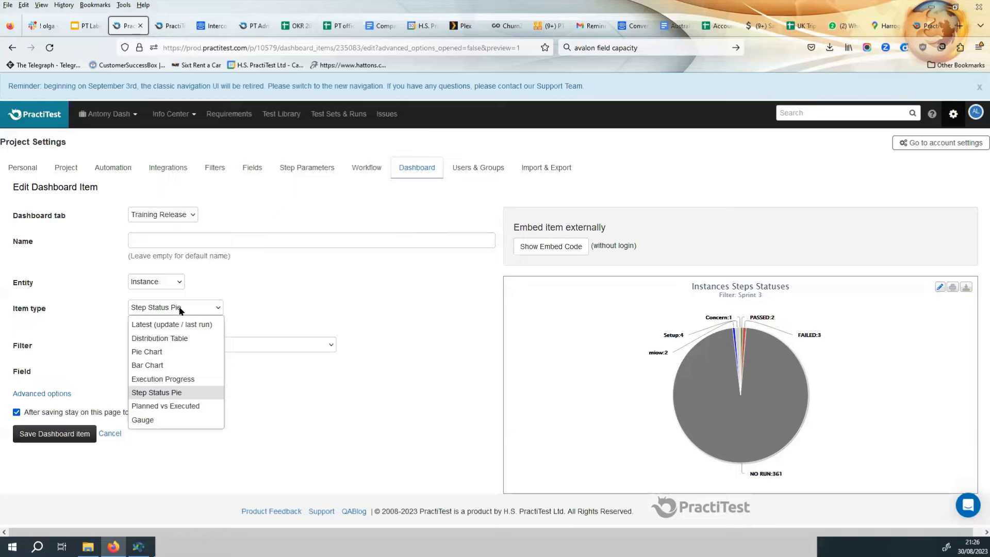
{"action": "left_click", "coordinate": [178, 380]}
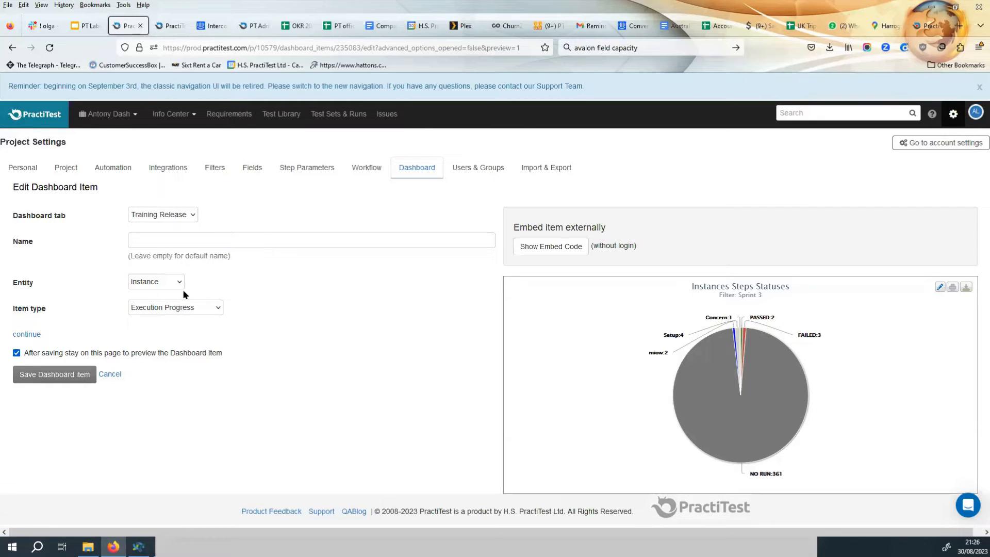
{"action": "left_click", "coordinate": [35, 334]}
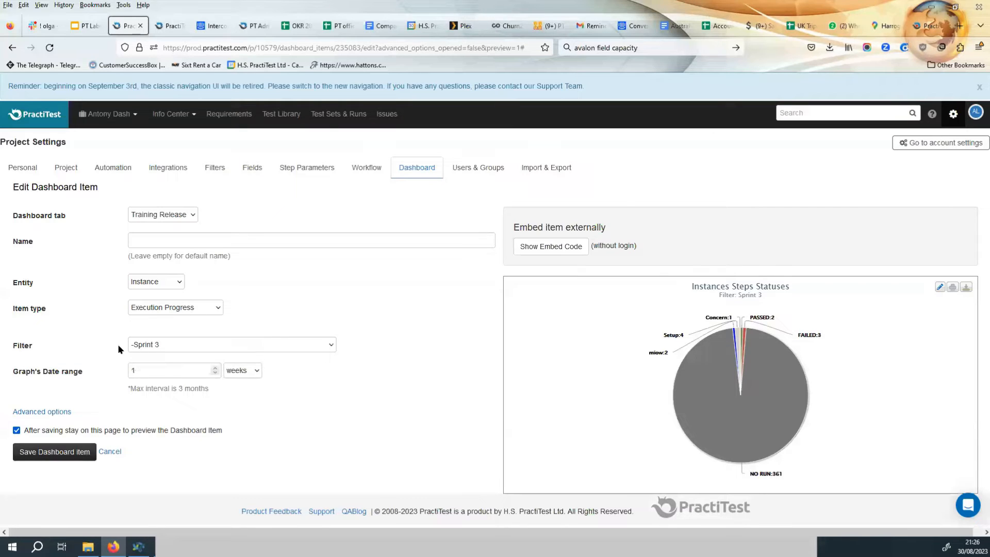
{"action": "left_click_drag", "start_coordinate": [138, 369], "coordinate": [110, 370]}
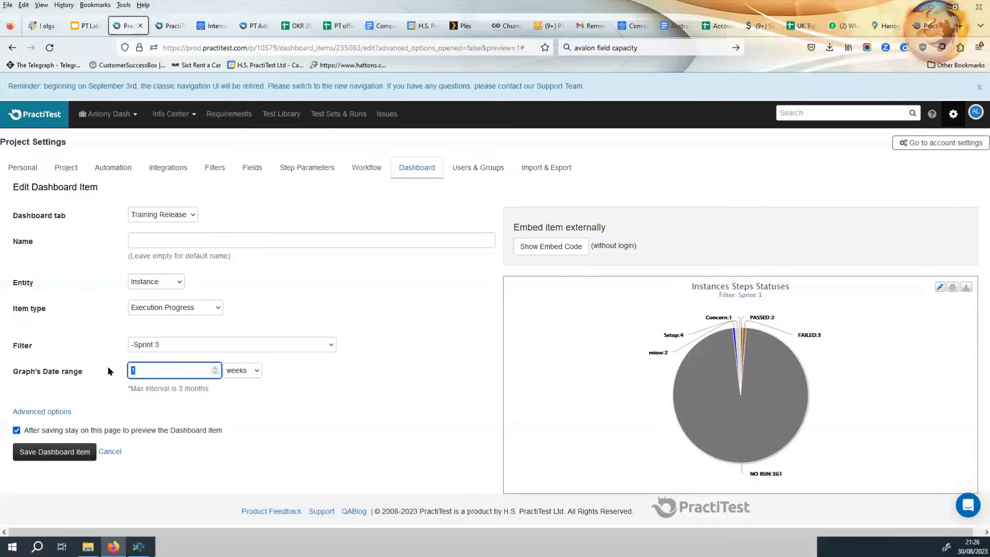
{"action": "type", "text": "3"}
{"action": "left_click", "coordinate": [61, 454]}
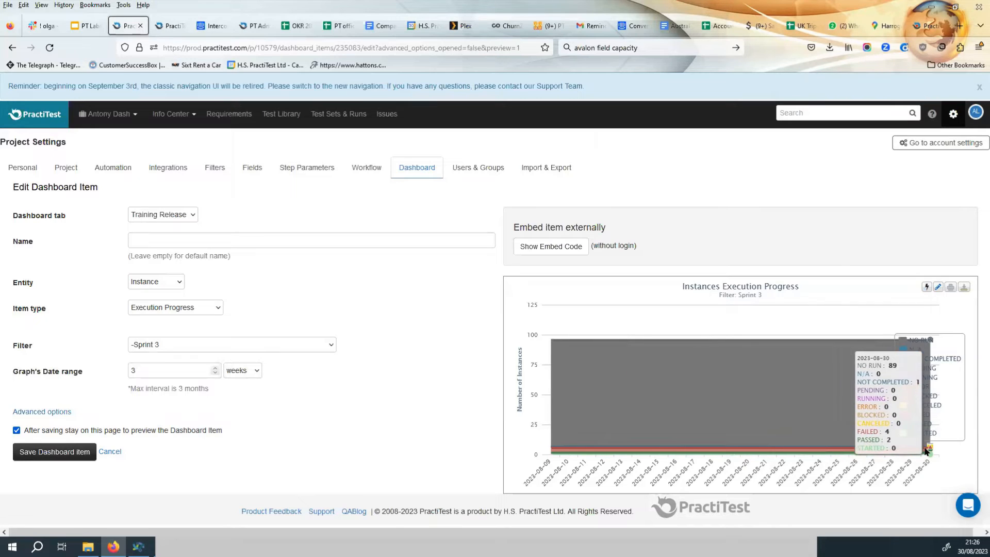
Change the item type to Planned vs Executed and set the Next date range to 7 Days.
{"action": "mouse_move", "coordinate": [553, 452]}
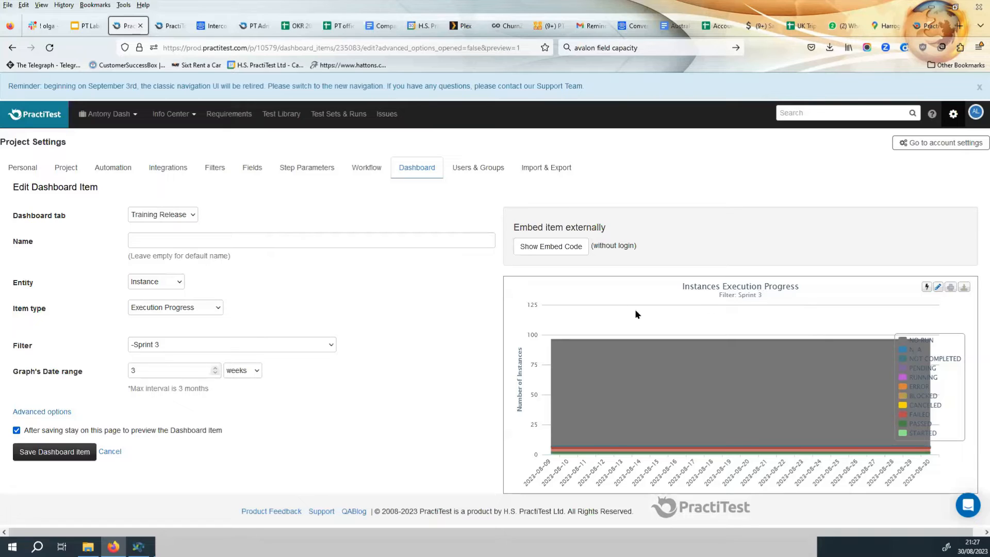
{"action": "left_click", "coordinate": [200, 308]}
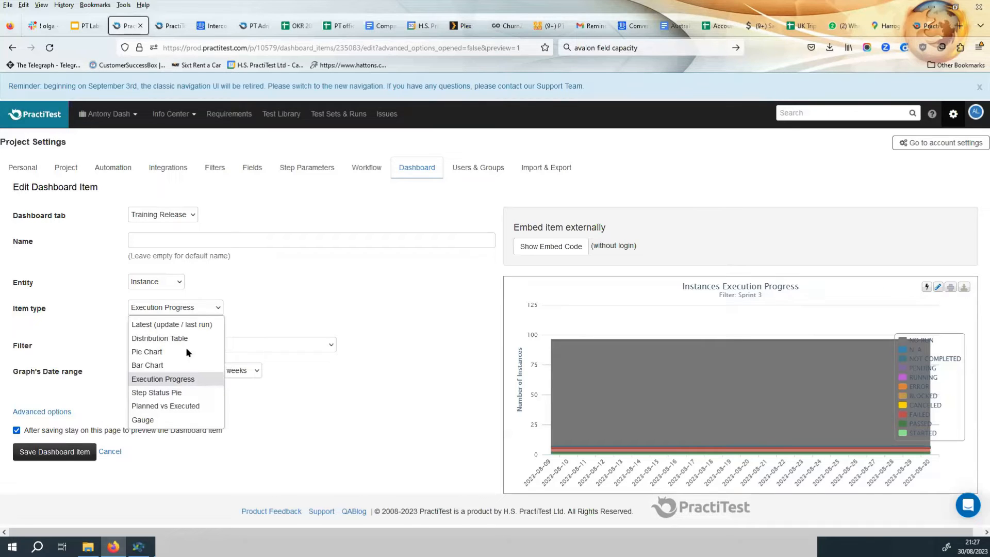
{"action": "left_click", "coordinate": [181, 407]}
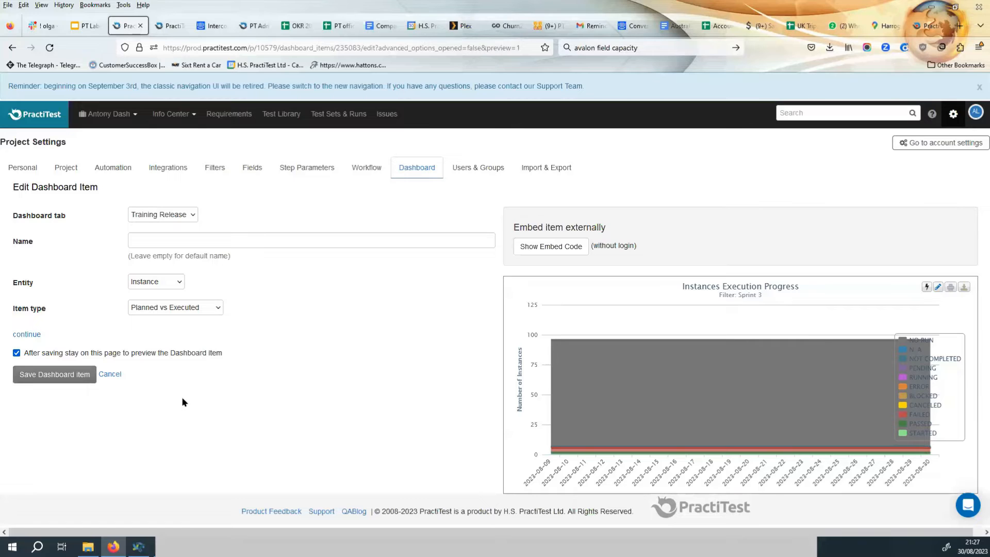
{"action": "left_click", "coordinate": [35, 335]}
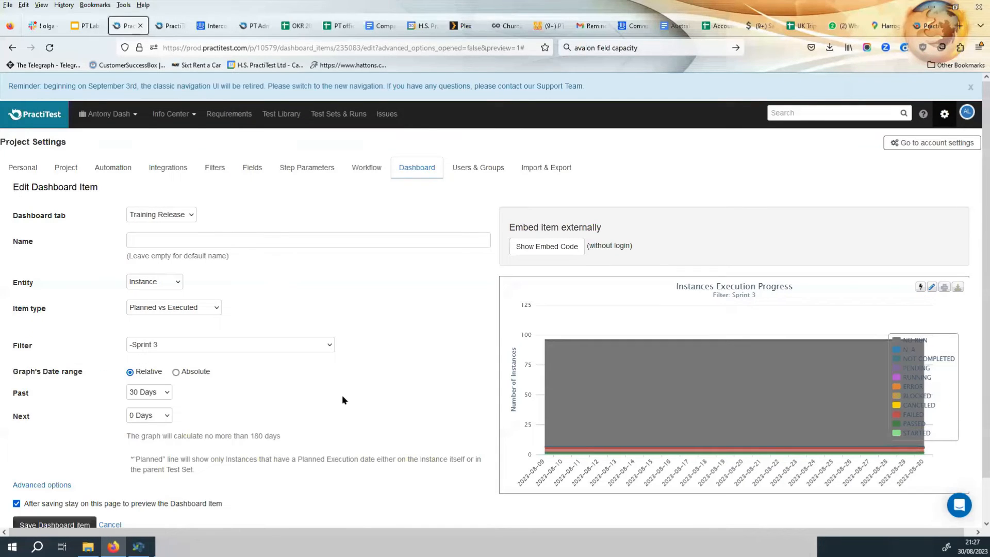
{"action": "scroll", "coordinate": [342, 400], "scroll_direction": "down", "scroll_amount": 1}
{"action": "left_click", "coordinate": [153, 370]}
{"action": "left_click", "coordinate": [150, 407]}
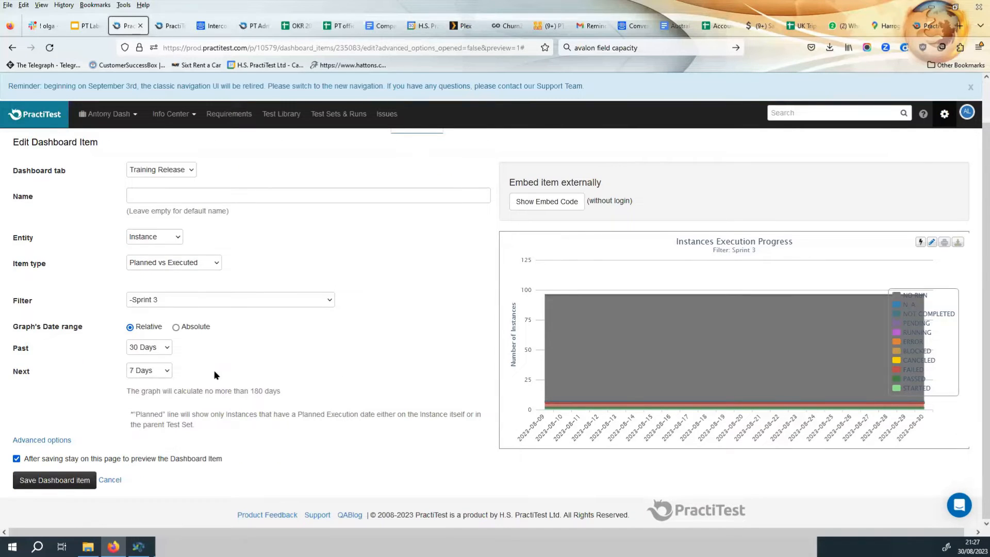
Set the filter to All TestSets and save the item.
{"action": "left_click", "coordinate": [266, 298]}
{"action": "scroll", "coordinate": [281, 357], "scroll_direction": "up", "scroll_amount": 10}
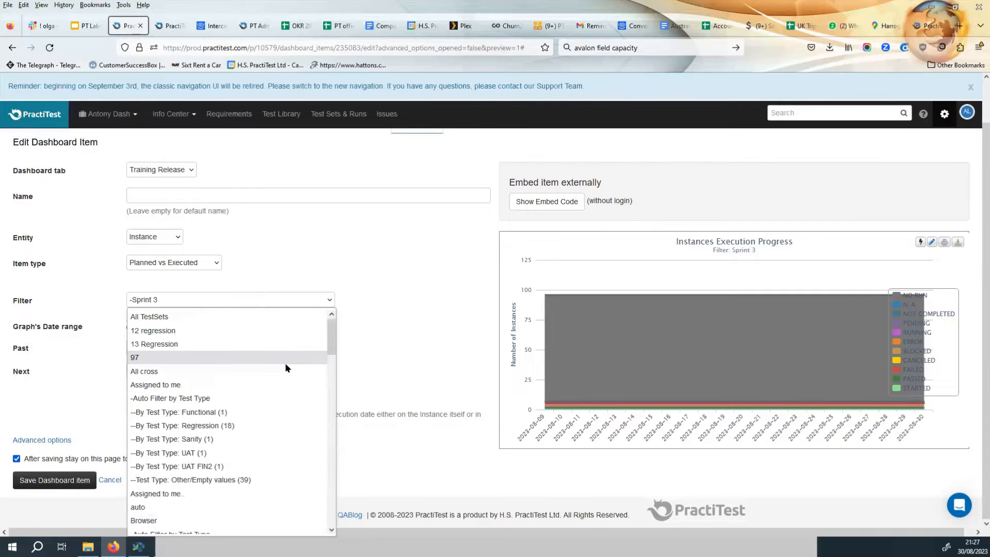
{"action": "left_click", "coordinate": [283, 317]}
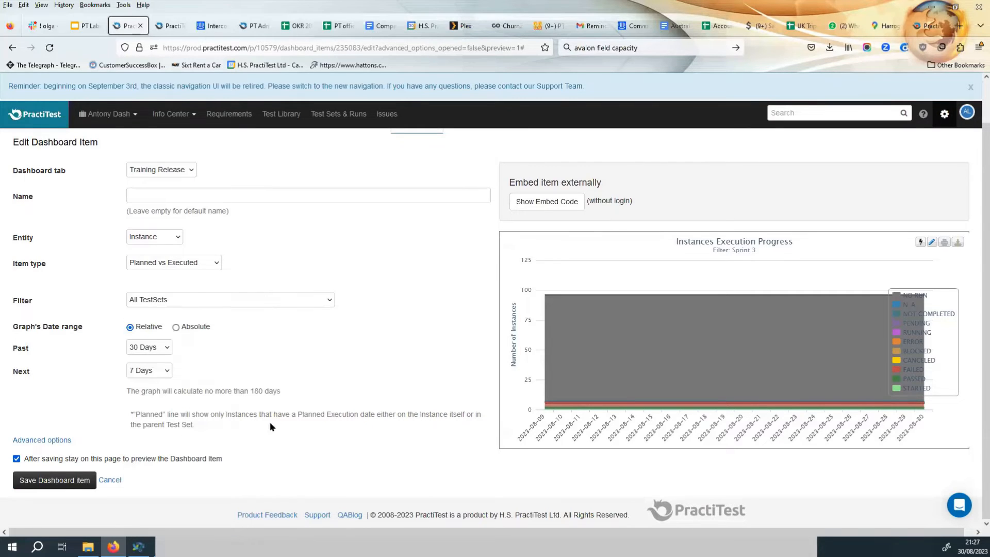
{"action": "left_click", "coordinate": [56, 482]}
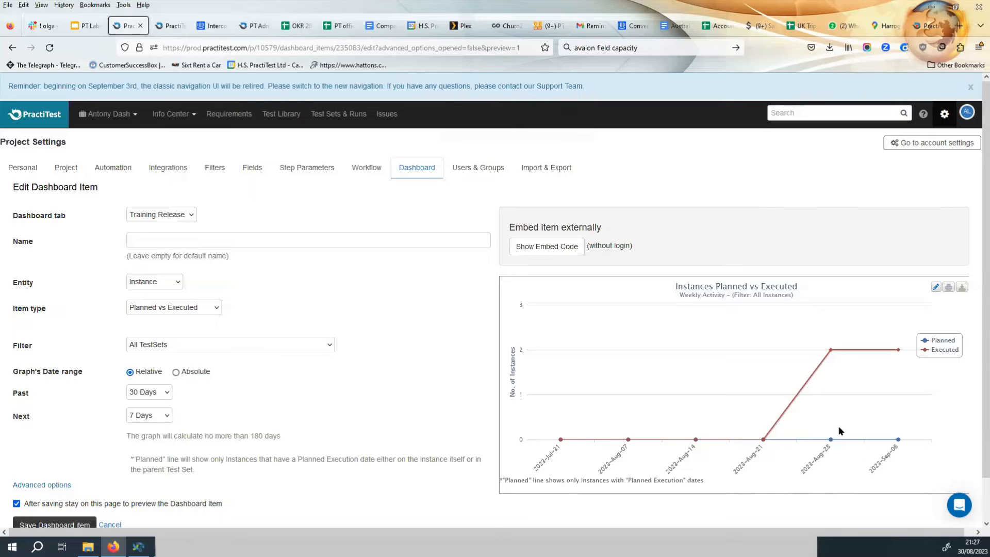
Change the entity to Issue and the item type to Age Graph, continue, keep grouping by Status, and save the item.
{"action": "mouse_move", "coordinate": [833, 349]}
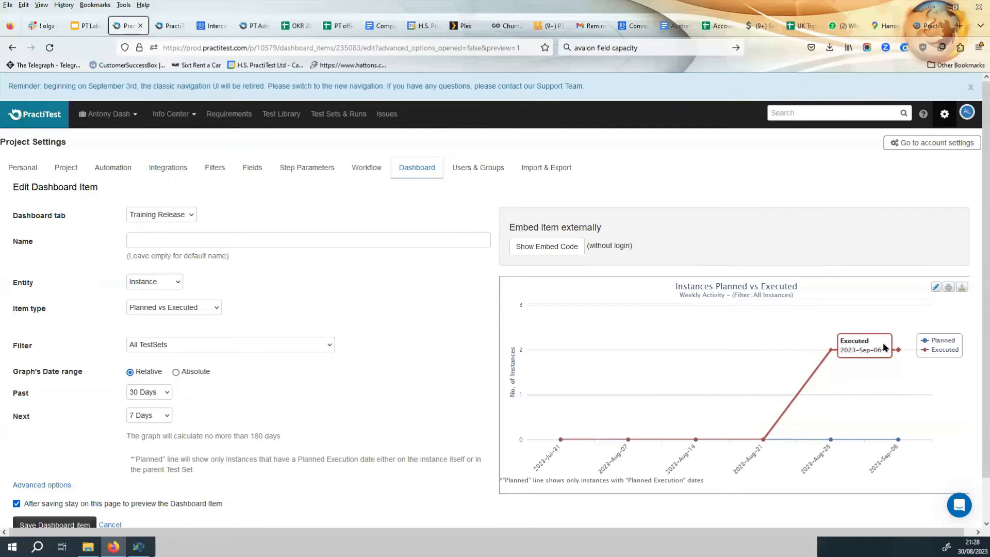
{"action": "mouse_move", "coordinate": [826, 442]}
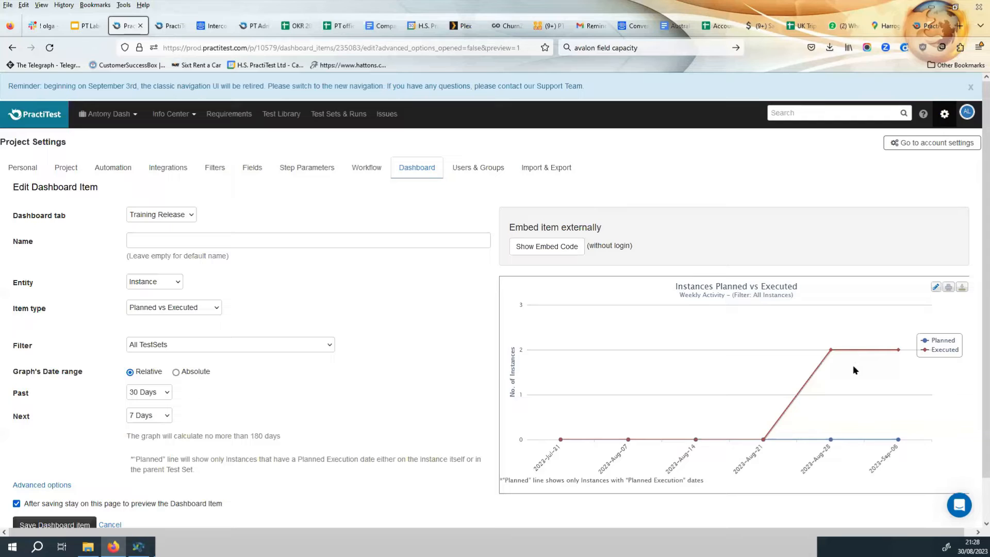
{"action": "mouse_move", "coordinate": [828, 418]}
{"action": "left_click", "coordinate": [154, 283]}
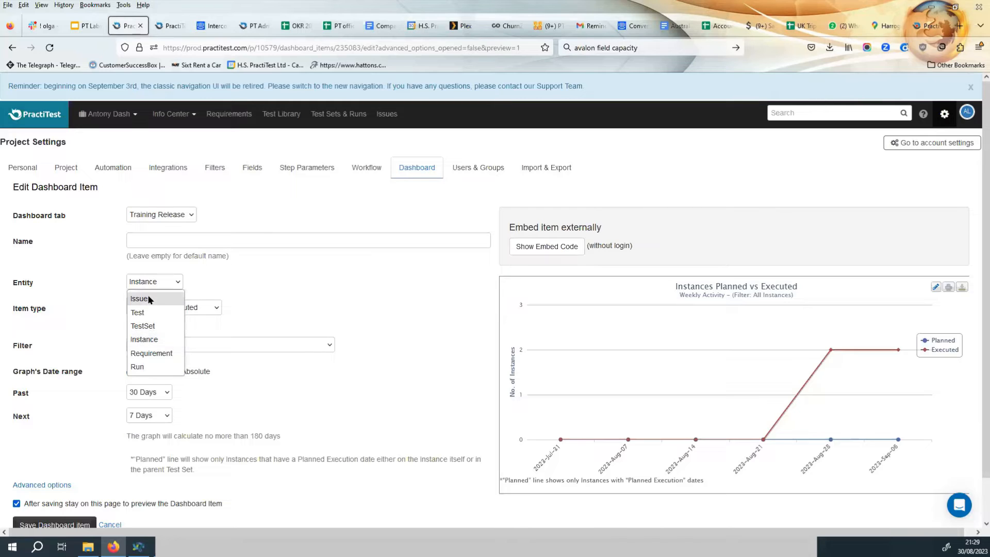
{"action": "left_click", "coordinate": [149, 298]}
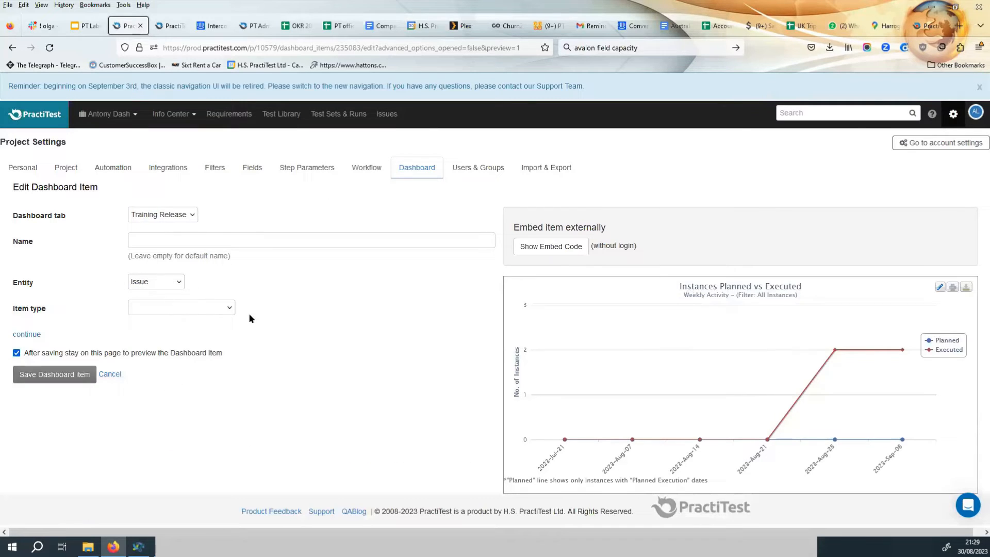
{"action": "left_click", "coordinate": [183, 314]}
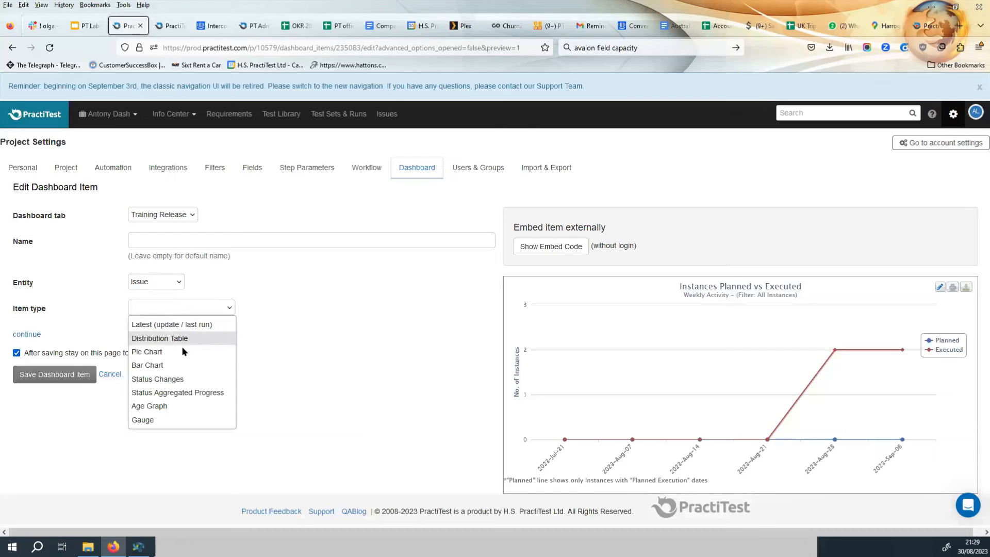
{"action": "left_click", "coordinate": [167, 405]}
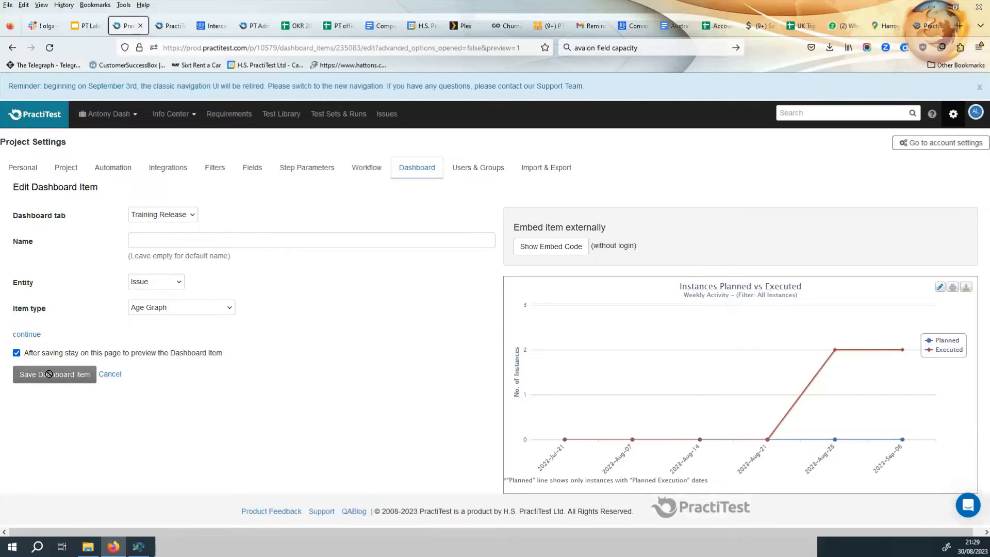
{"action": "left_click", "coordinate": [34, 335]}
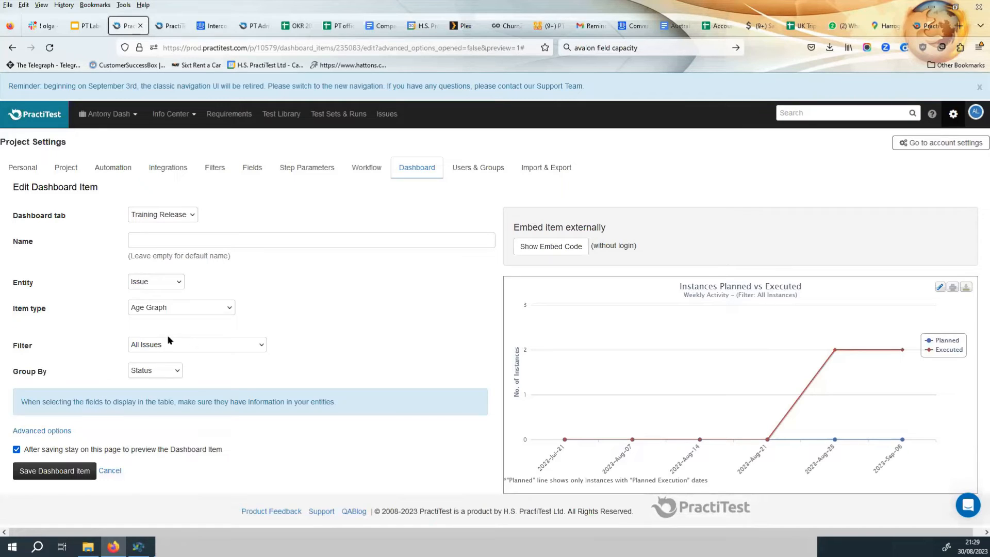
{"action": "left_click", "coordinate": [155, 371]}
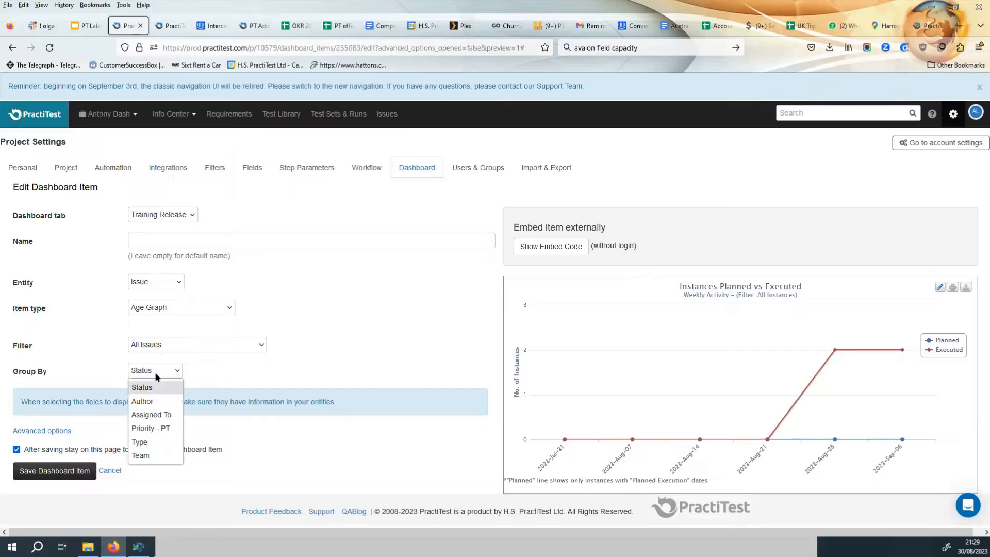
{"action": "left_click", "coordinate": [156, 369]}
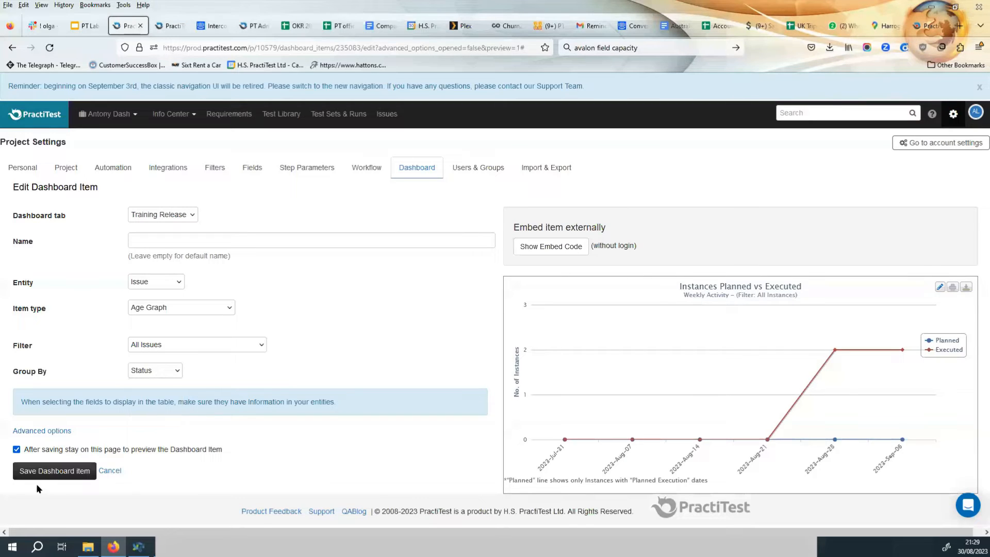
{"action": "left_click", "coordinate": [47, 474]}
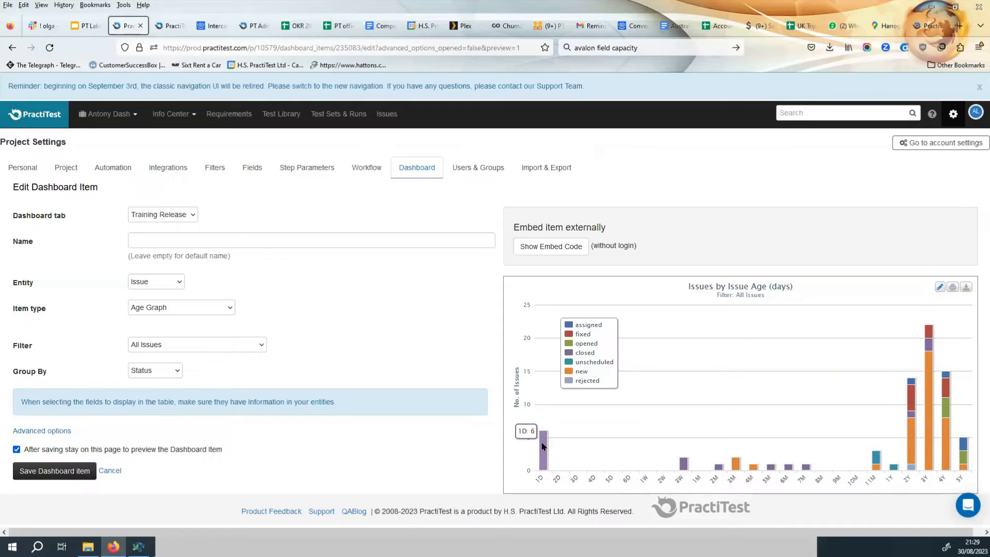
Set the Age Graph filter to -opened and save the item.
{"action": "mouse_move", "coordinate": [685, 466]}
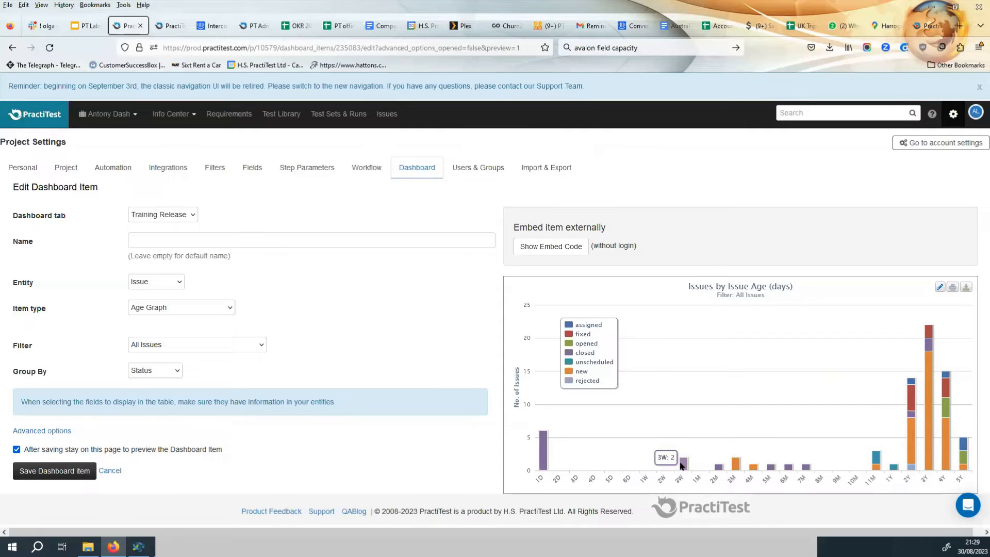
{"action": "mouse_move", "coordinate": [738, 468]}
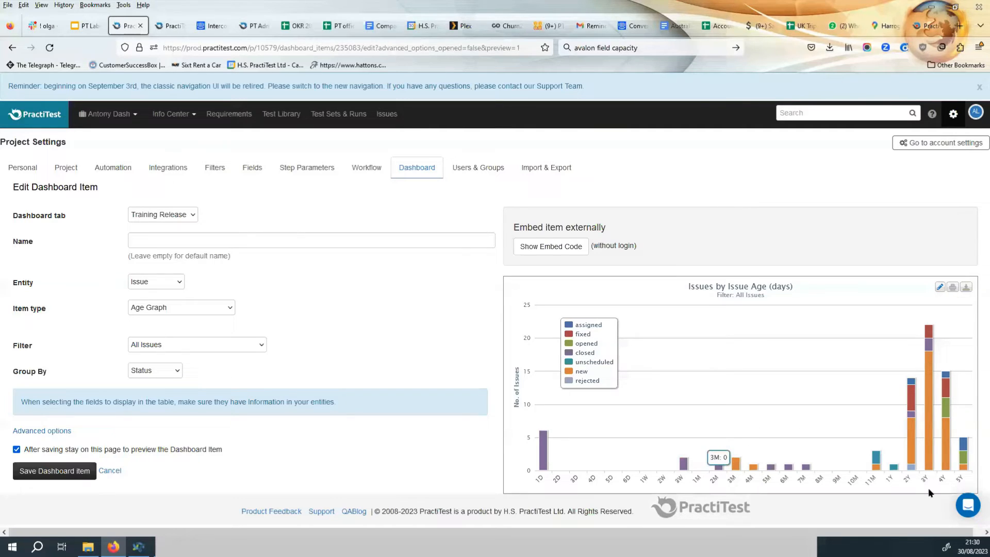
{"action": "mouse_move", "coordinate": [908, 448]}
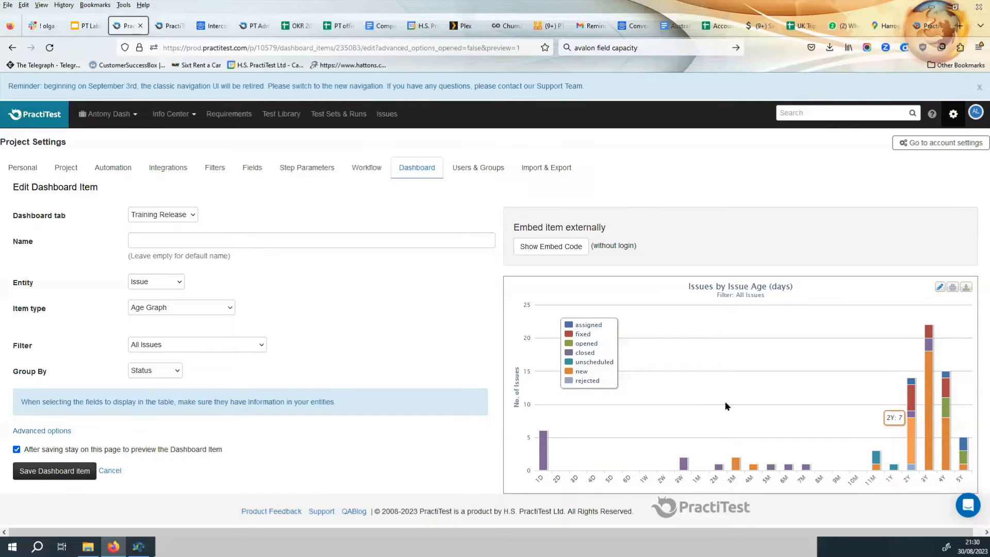
{"action": "left_click", "coordinate": [231, 345]}
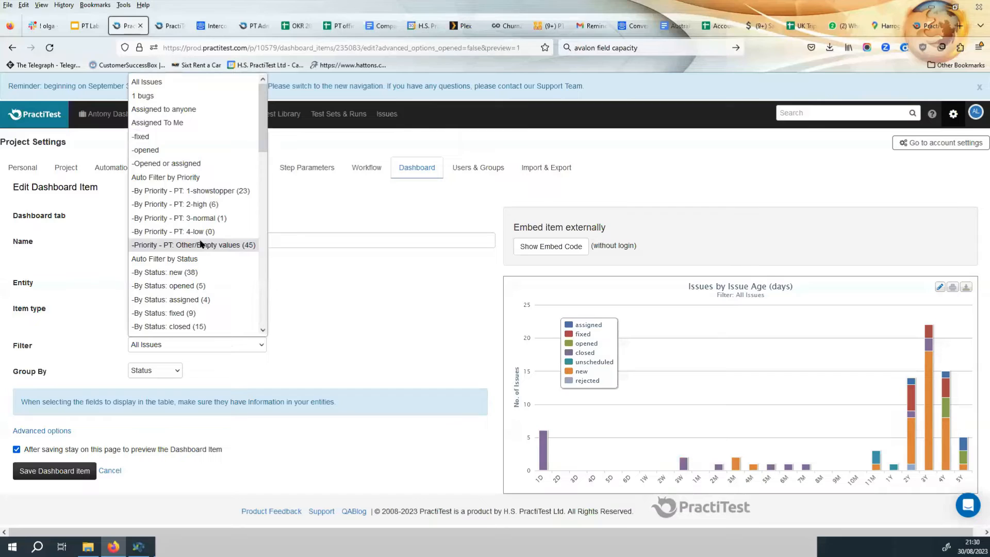
{"action": "left_click", "coordinate": [175, 151]}
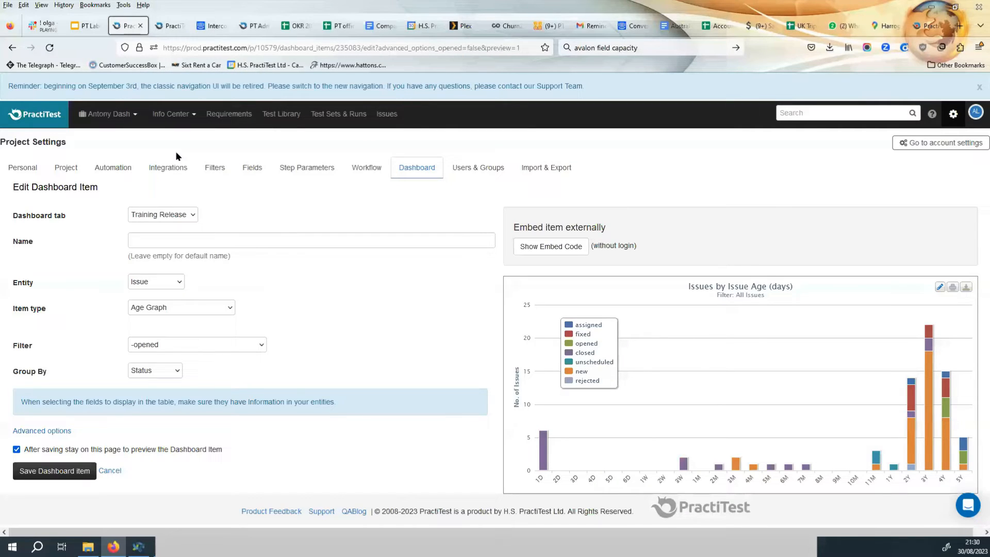
{"action": "left_click", "coordinate": [66, 470]}
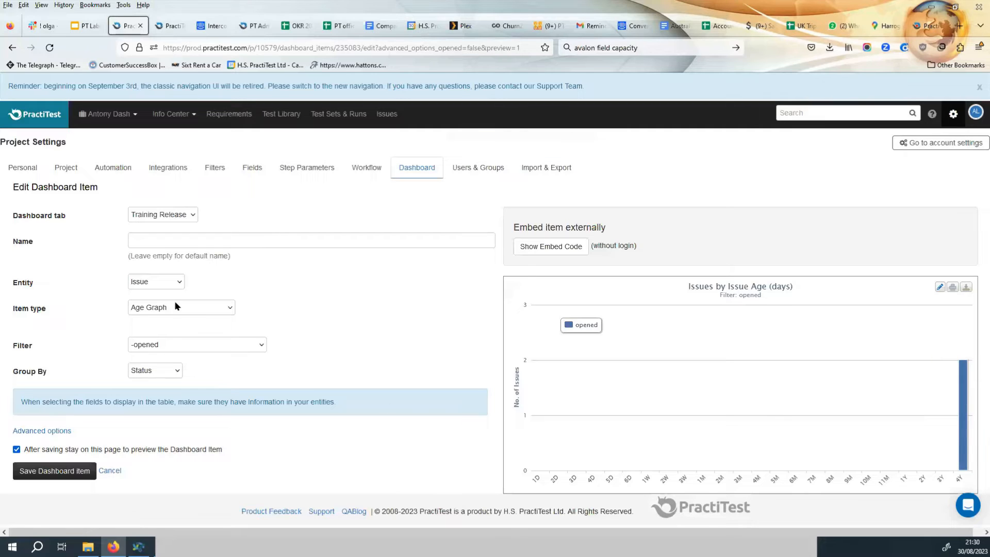
Change the entity to Instance and the item type to Gauge, and continue.
{"action": "left_click", "coordinate": [172, 348]}
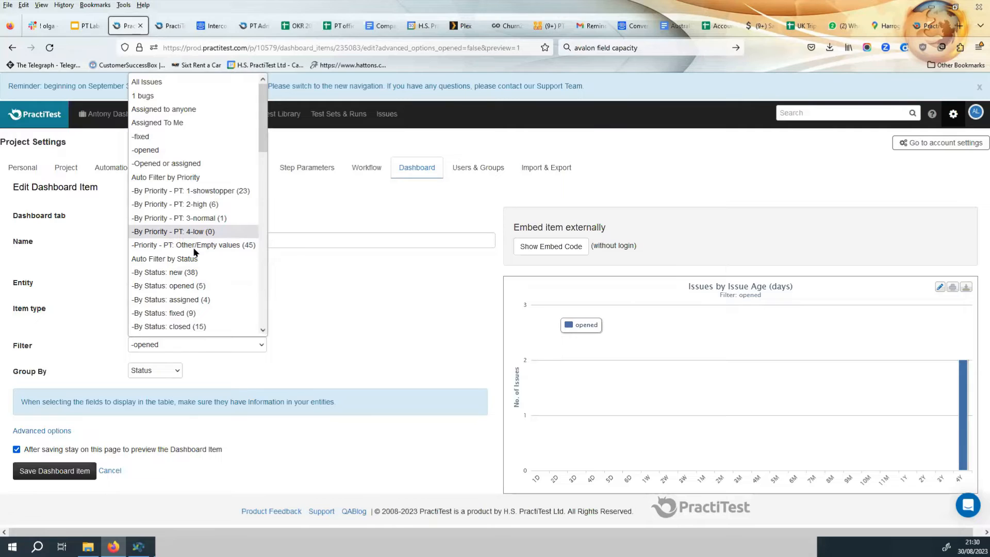
{"action": "left_click", "coordinate": [349, 345]}
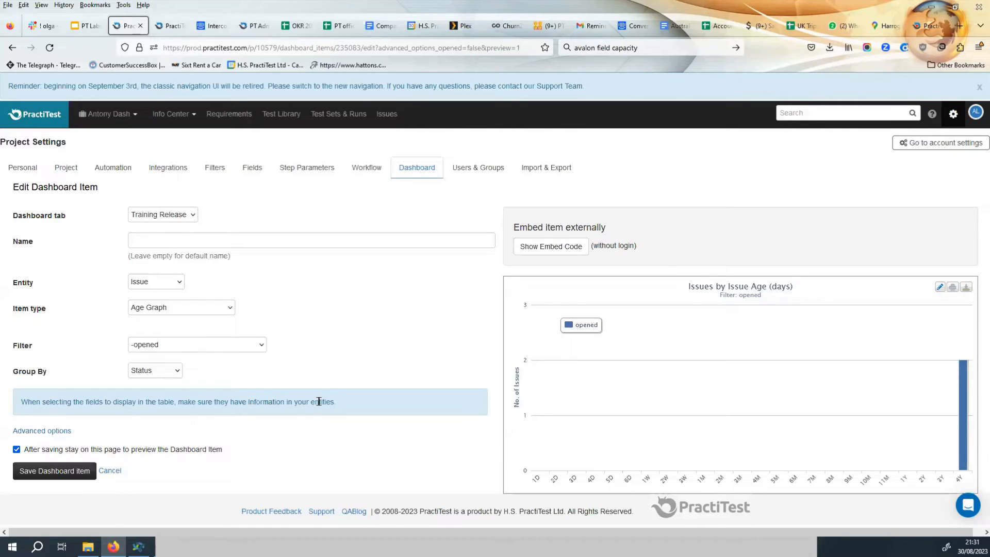
{"action": "left_click", "coordinate": [157, 282]}
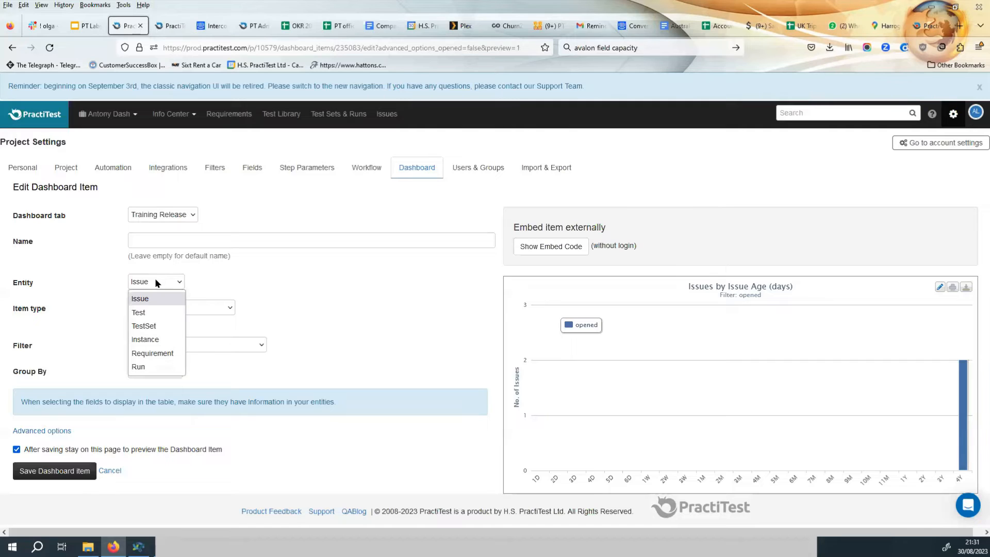
{"action": "left_click", "coordinate": [160, 339]}
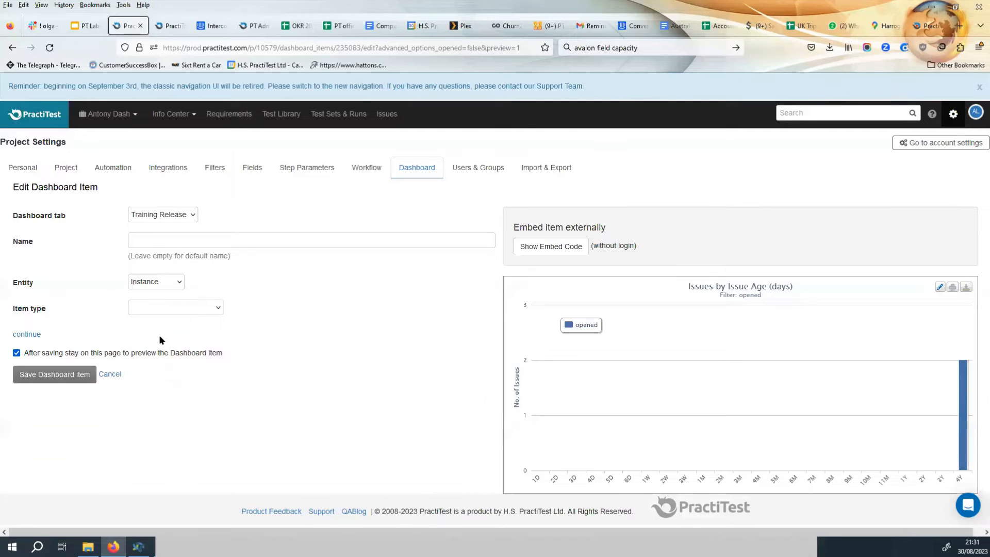
{"action": "left_click", "coordinate": [181, 308]}
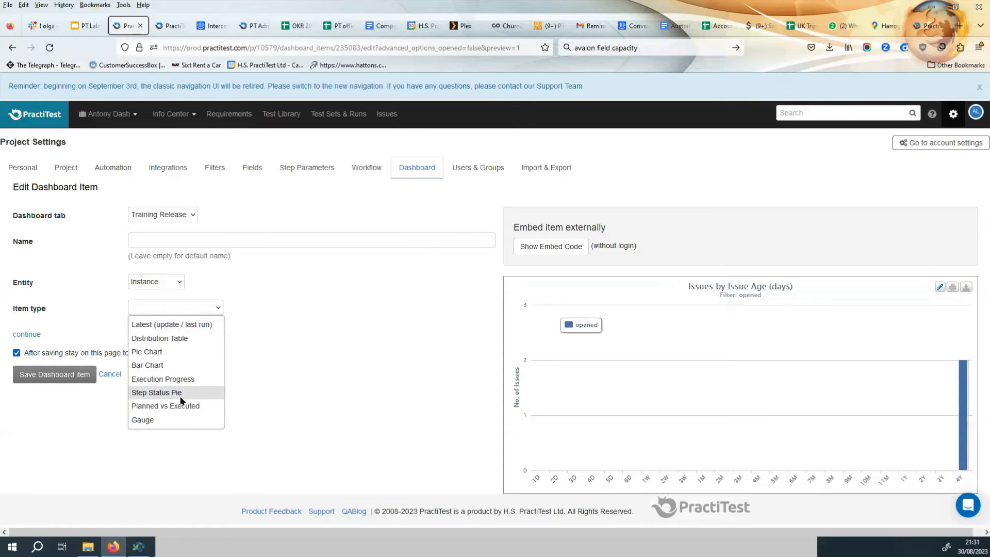
{"action": "left_click", "coordinate": [171, 418]}
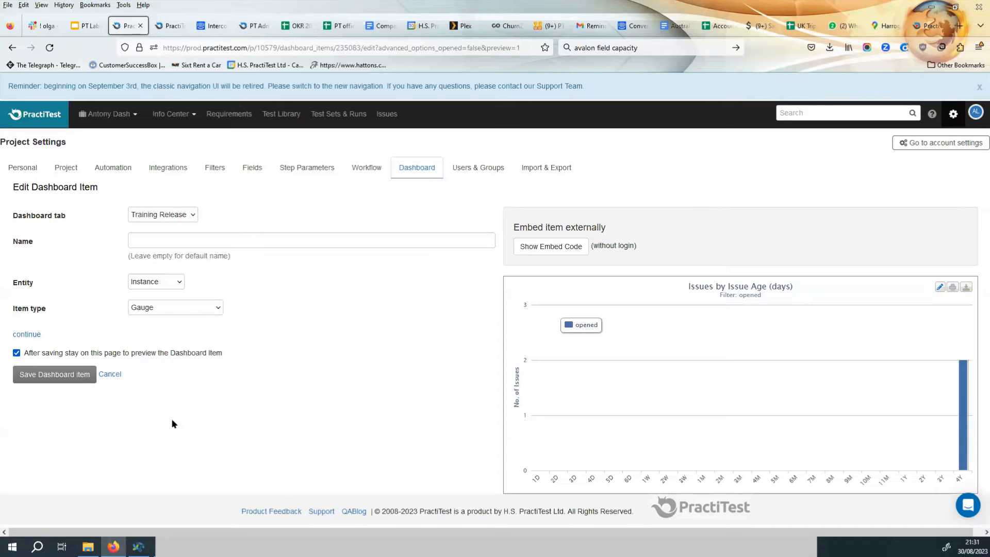
{"action": "left_click", "coordinate": [36, 336]}
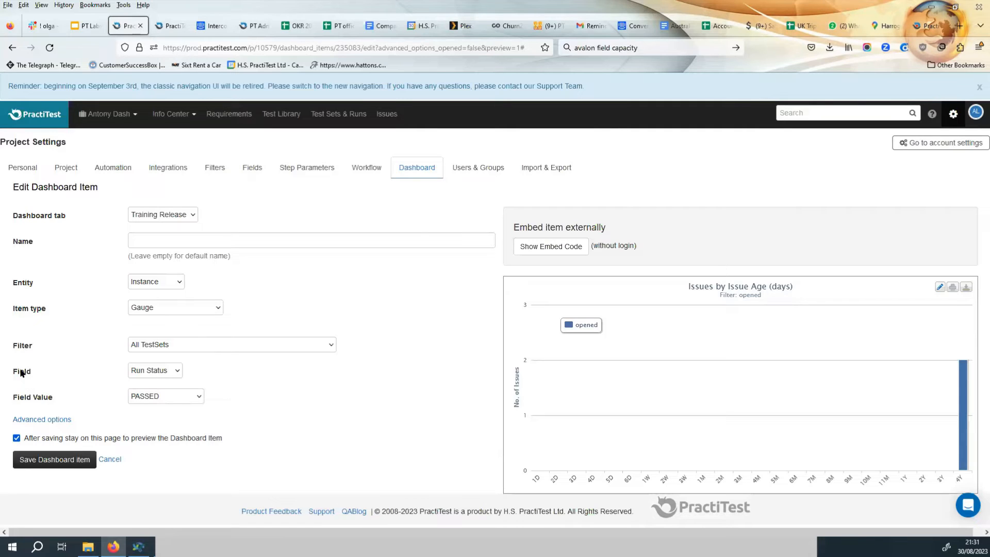
In the gauge's advanced options, set the Bad range upper limit to 15 and the Medium upper limit to 80, then save.
{"action": "left_click", "coordinate": [165, 371]}
{"action": "left_click", "coordinate": [168, 370]}
{"action": "left_click", "coordinate": [151, 398]}
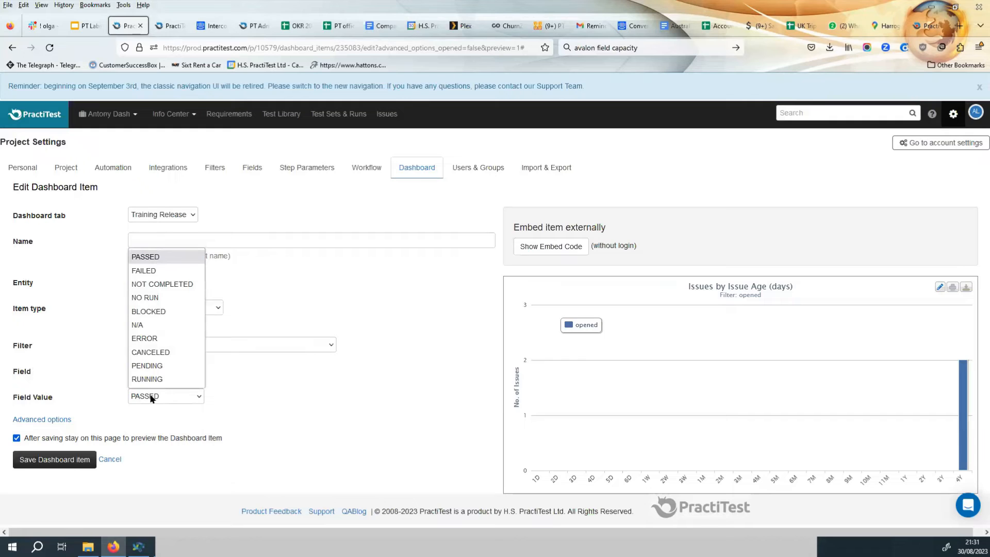
{"action": "left_click", "coordinate": [151, 398]}
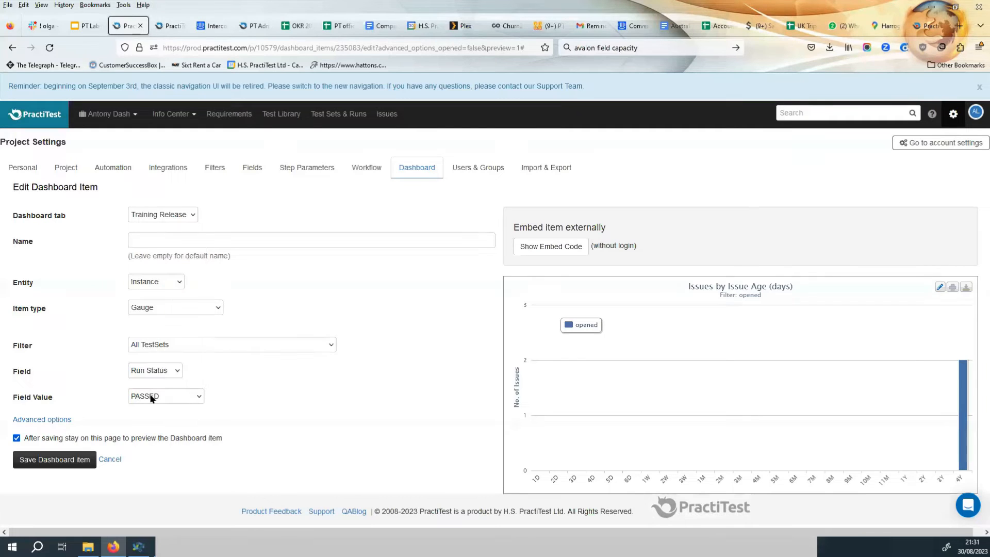
{"action": "left_click", "coordinate": [23, 419]}
{"action": "scroll", "coordinate": [184, 417], "scroll_direction": "down", "scroll_amount": 2}
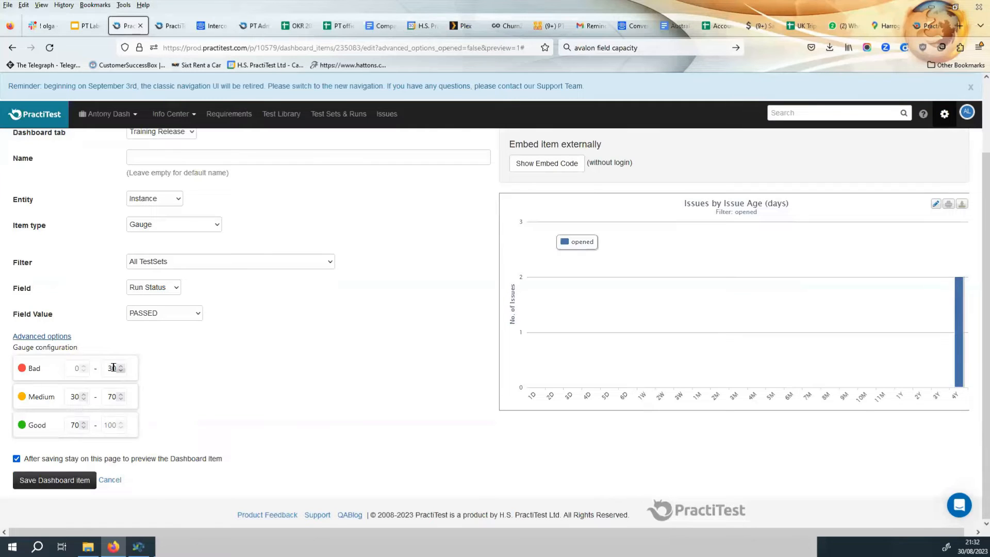
{"action": "left_click_drag", "start_coordinate": [114, 367], "coordinate": [108, 367]}
{"action": "type", "text": "15"}
{"action": "key", "text": "Delete"}
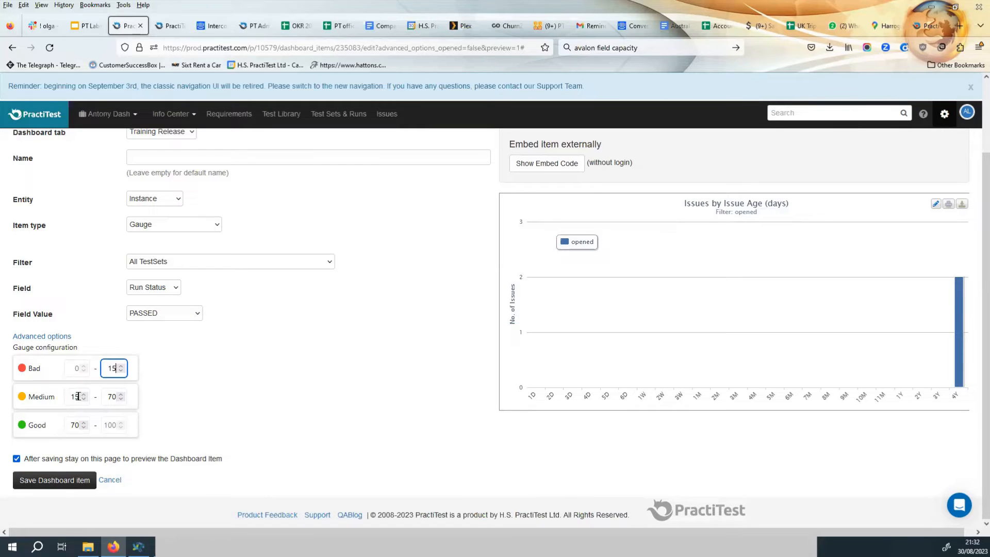
{"action": "double_click", "coordinate": [110, 397]}
{"action": "type", "text": "80"}
{"action": "left_click", "coordinate": [93, 425]}
{"action": "left_click", "coordinate": [51, 480]}
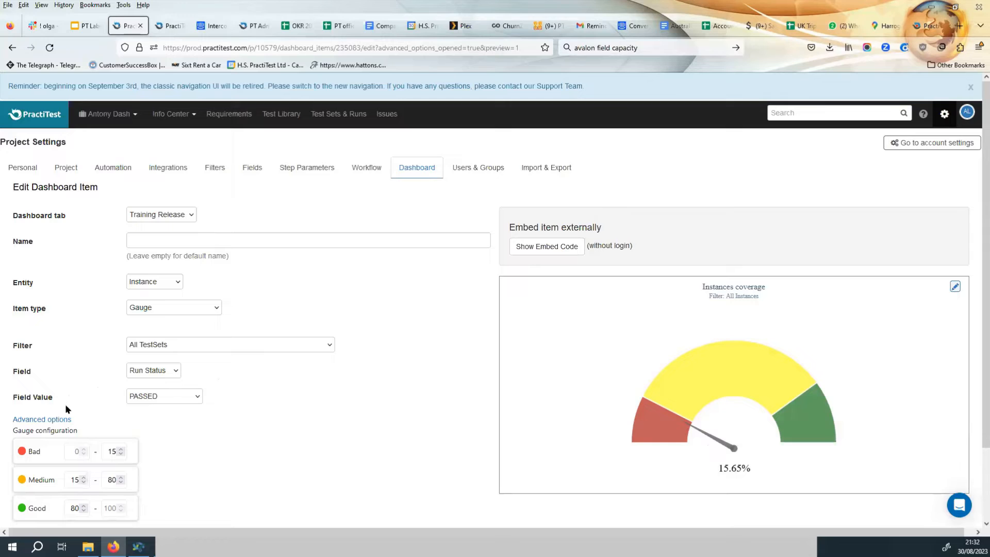
Set the gauge's Bad range upper limit to 10 and save the item.
{"action": "left_click", "coordinate": [51, 421]}
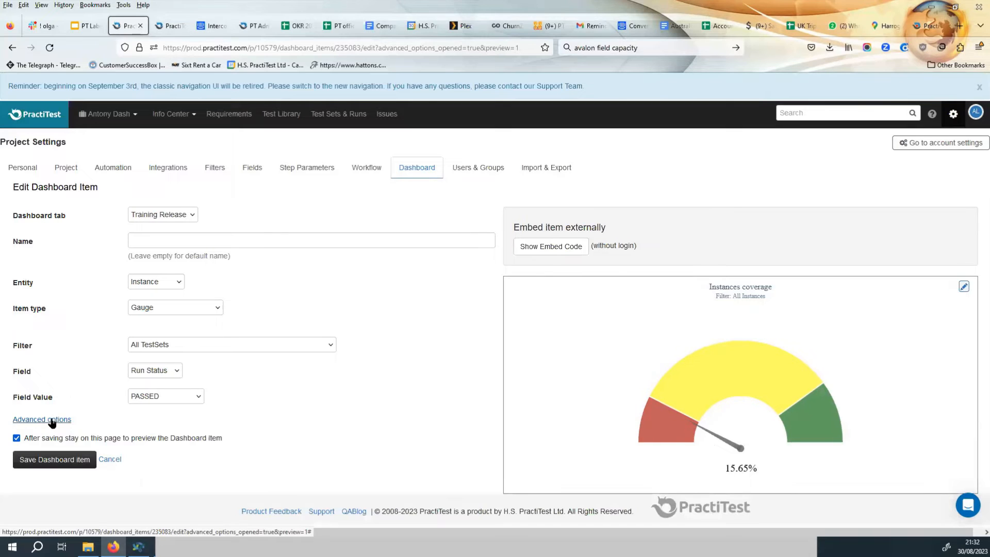
{"action": "left_click", "coordinate": [55, 420]}
{"action": "scroll", "coordinate": [323, 387], "scroll_direction": "down", "scroll_amount": 2}
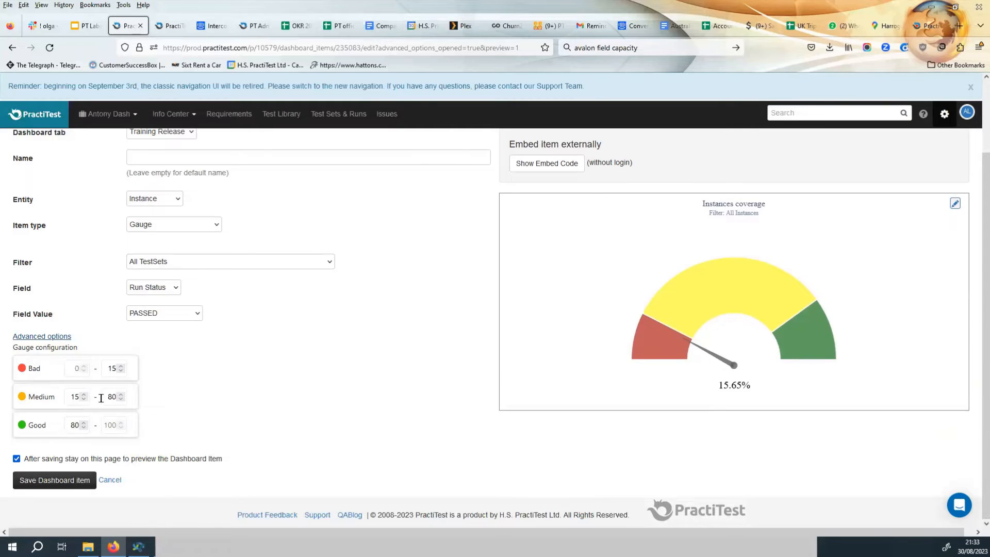
{"action": "scroll", "coordinate": [103, 398], "scroll_direction": "up", "scroll_amount": 2}
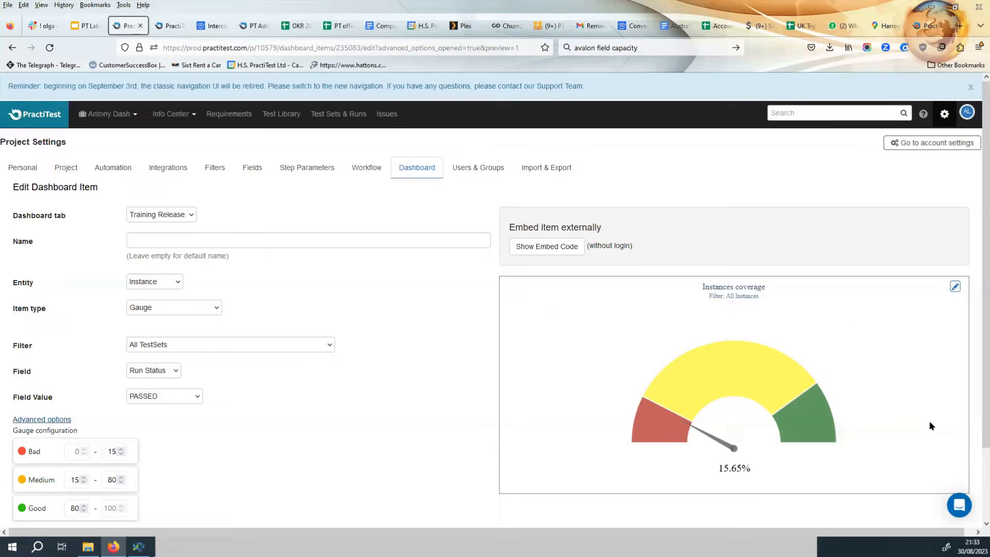
{"action": "left_click", "coordinate": [106, 452]}
{"action": "double_click", "coordinate": [111, 452]}
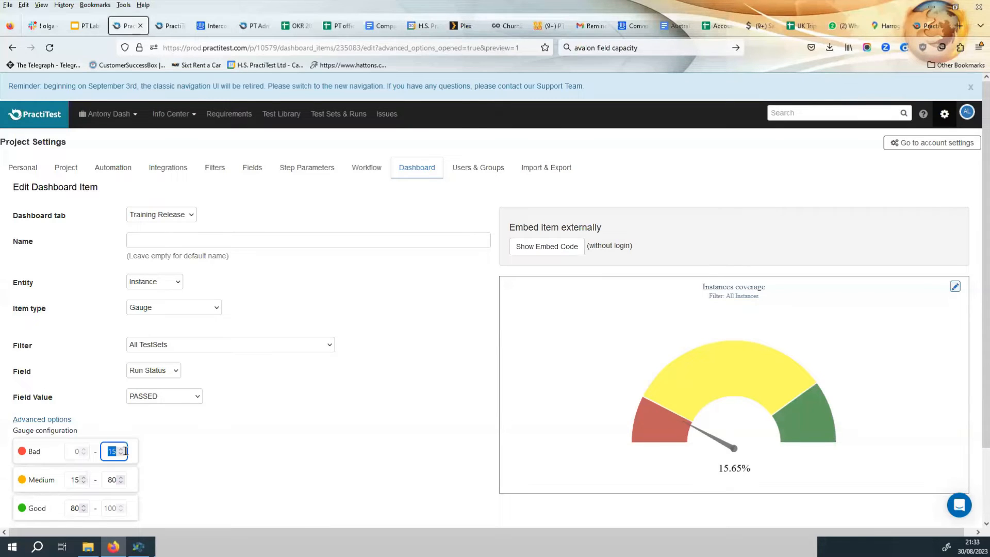
{"action": "type", "text": "10"}
{"action": "left_click", "coordinate": [209, 457]}
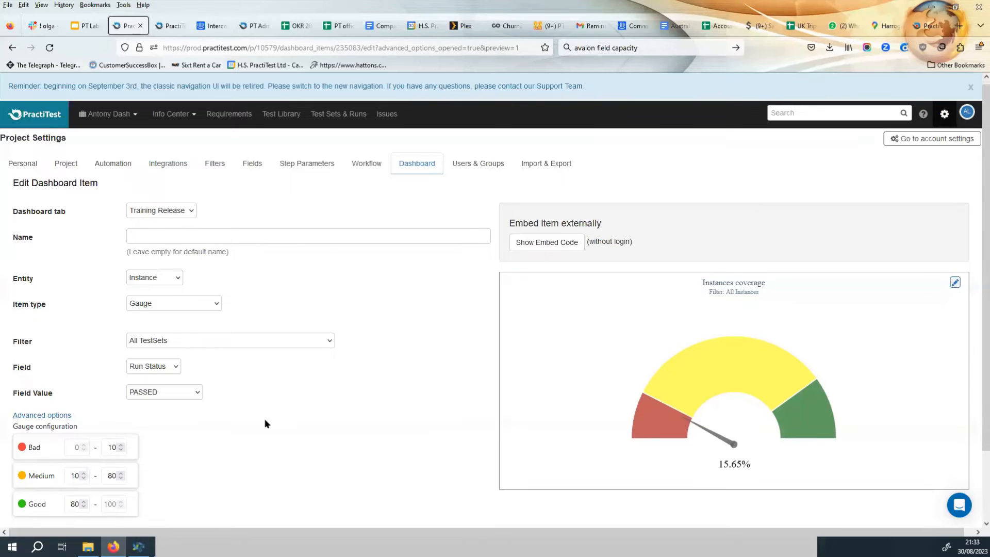
{"action": "scroll", "coordinate": [269, 420], "scroll_direction": "down", "scroll_amount": 3}
{"action": "left_click", "coordinate": [59, 480]}
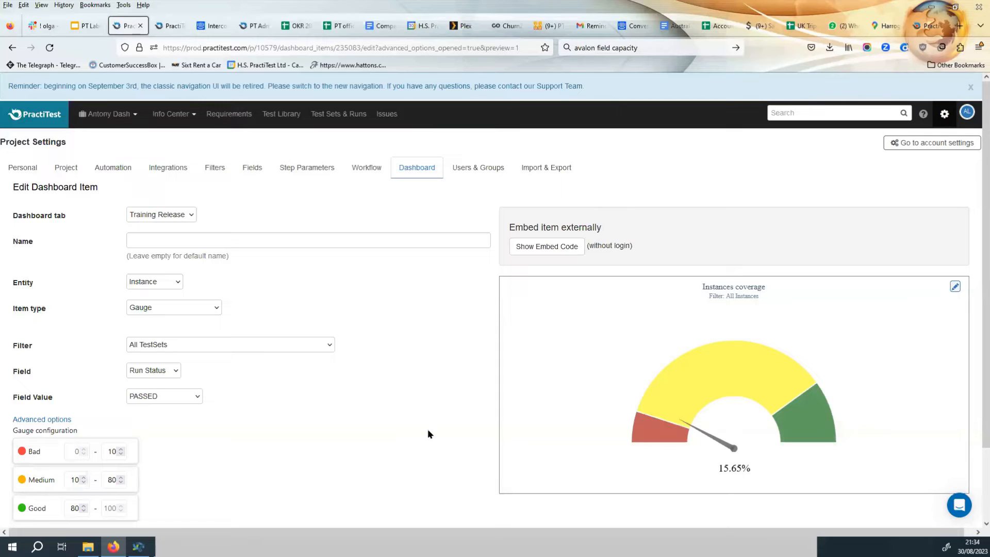
Change the dashboard item's entity to Test and its item type to Bar Chart, and continue.
{"action": "left_click", "coordinate": [160, 283]}
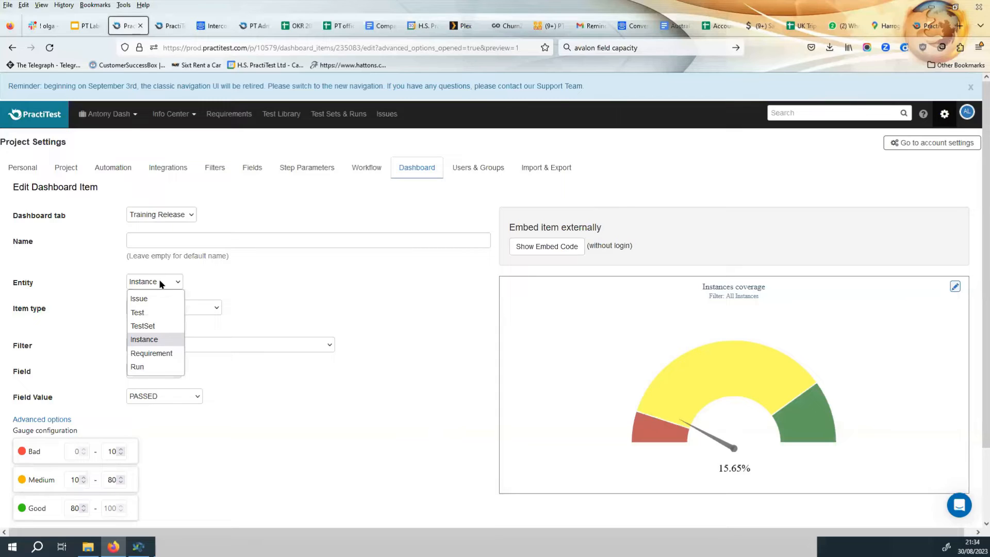
{"action": "left_click", "coordinate": [155, 312]}
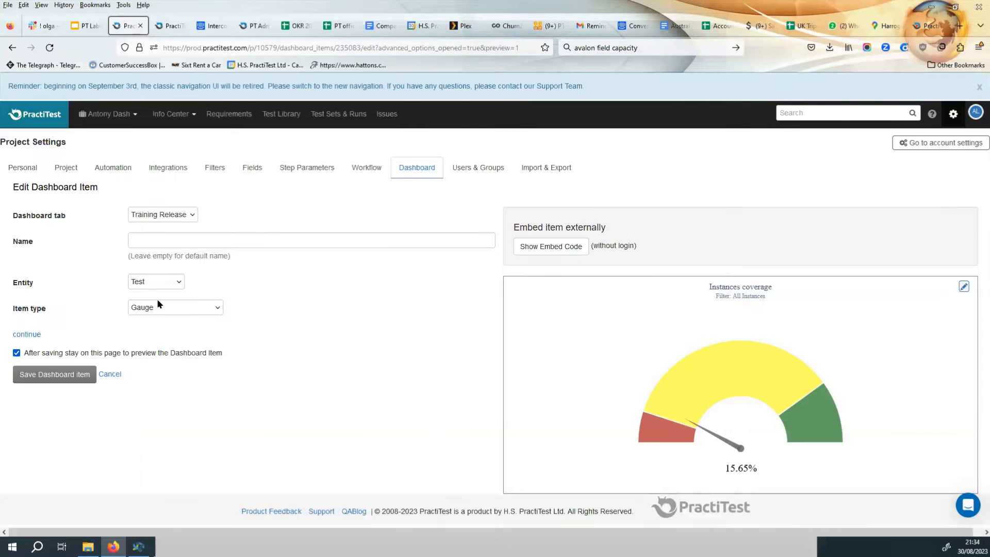
{"action": "left_click", "coordinate": [159, 309]}
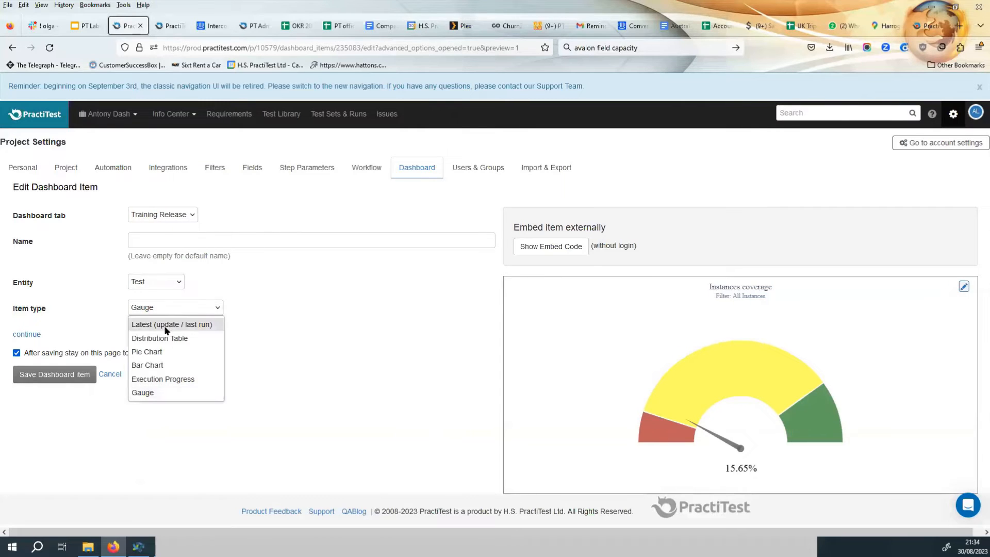
{"action": "left_click", "coordinate": [167, 363]}
{"action": "left_click", "coordinate": [30, 333]}
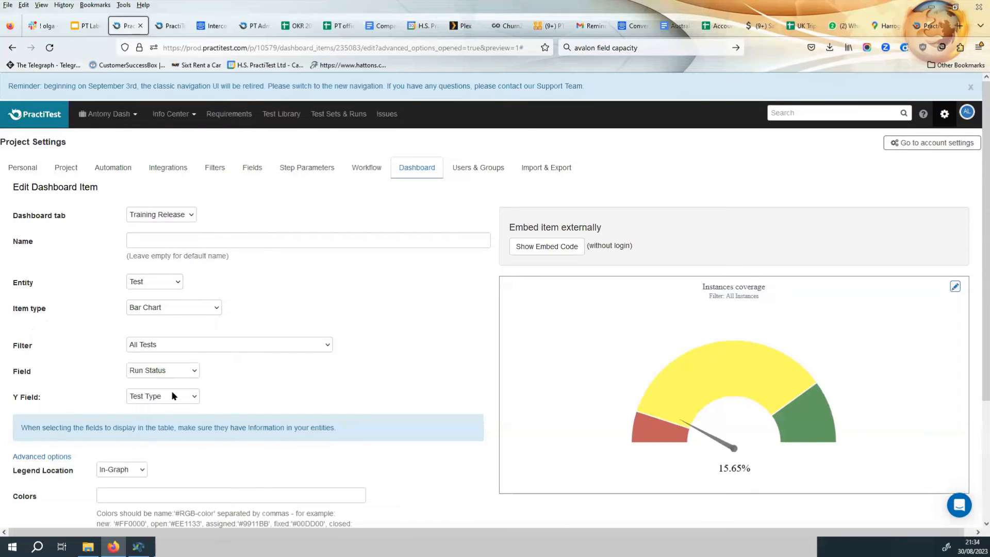
Set the bar chart's Field to Feature and open the Y Field choices without changing it.
{"action": "left_click", "coordinate": [170, 369]}
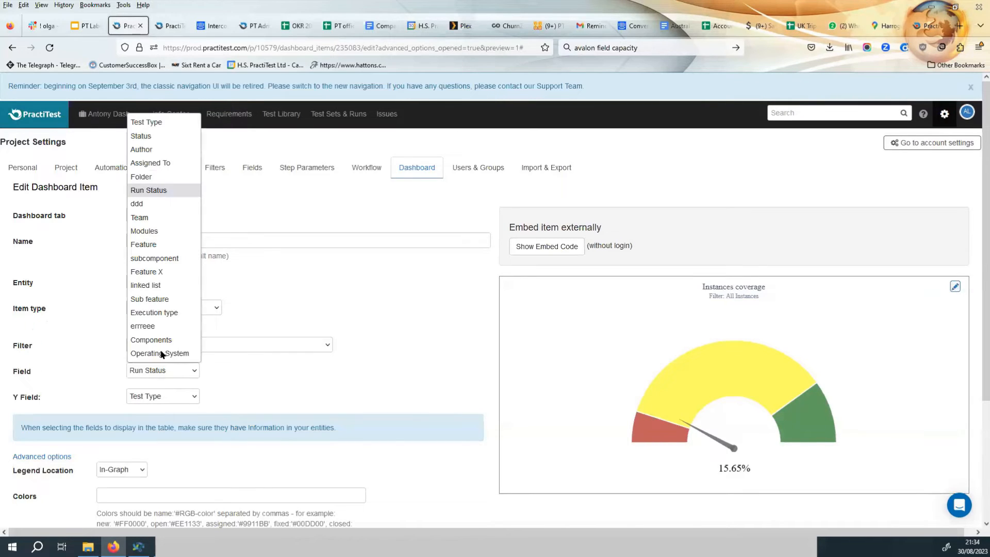
{"action": "left_click", "coordinate": [157, 243]}
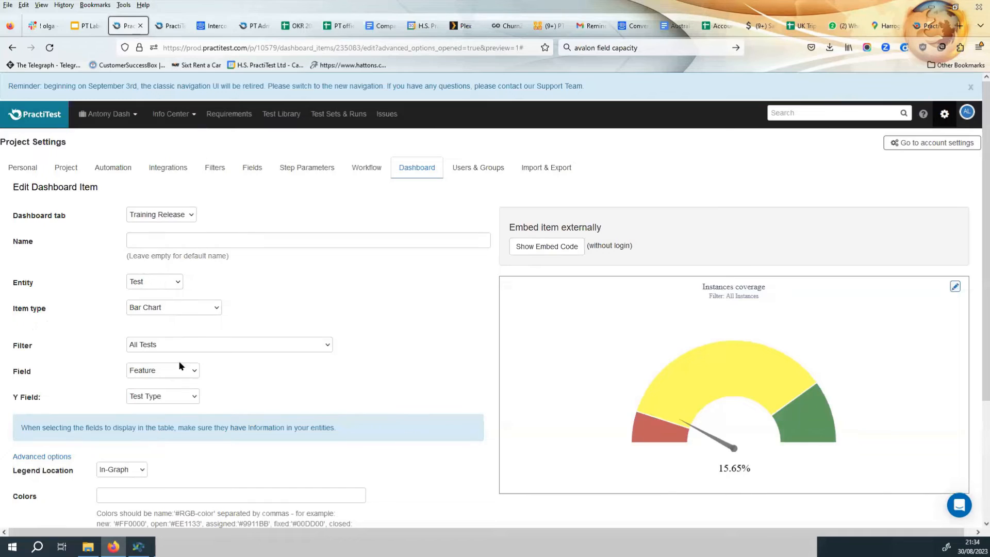
{"action": "left_click", "coordinate": [165, 398]}
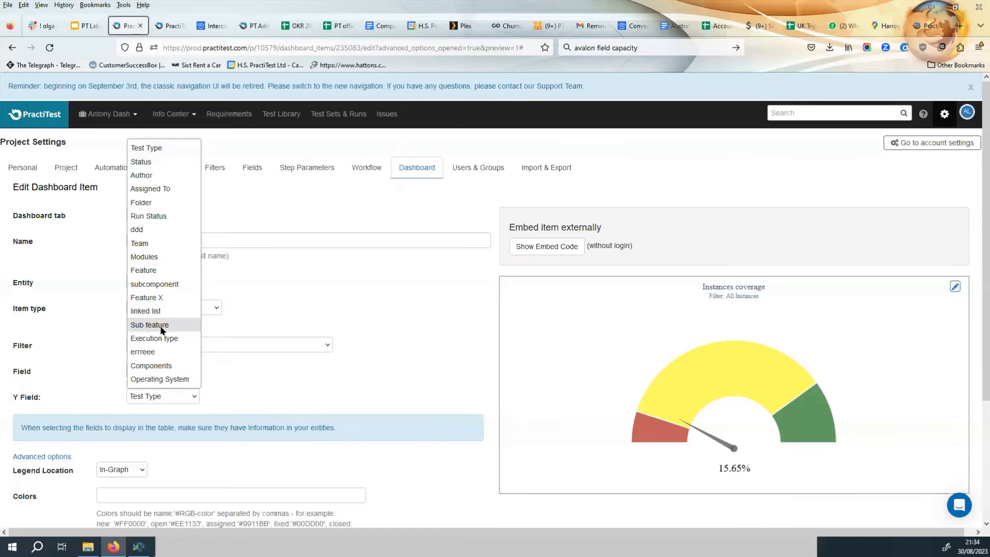
{"action": "left_click", "coordinate": [106, 321]}
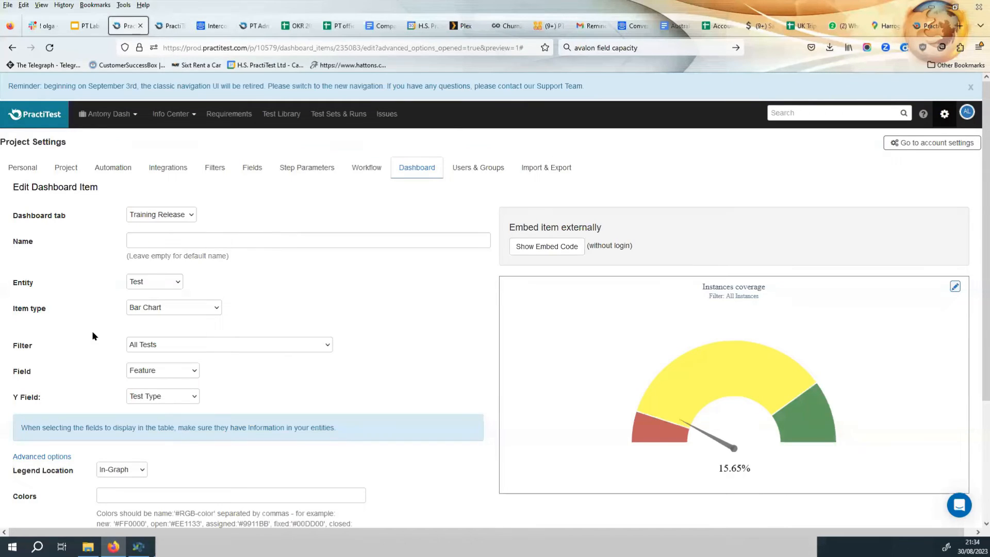
Switch the entity back to Instance with item type Bar Chart, and continue.
{"action": "left_click", "coordinate": [150, 282]}
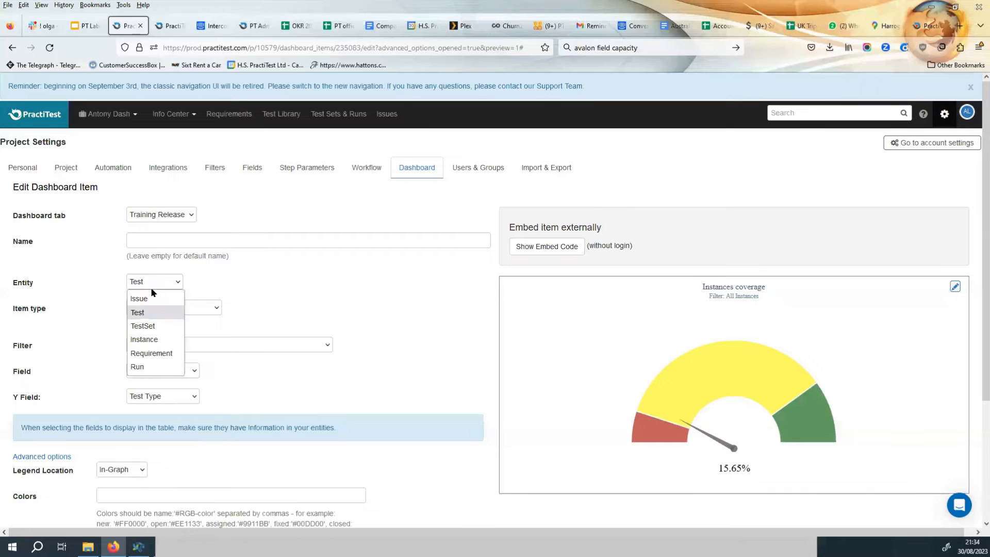
{"action": "left_click", "coordinate": [155, 339]}
{"action": "left_click", "coordinate": [161, 310]}
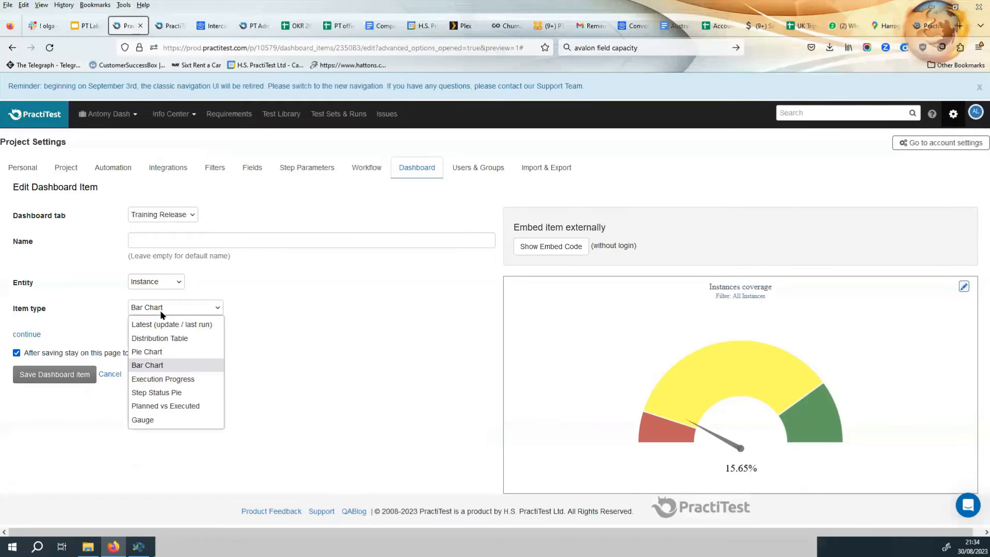
{"action": "left_click", "coordinate": [156, 366]}
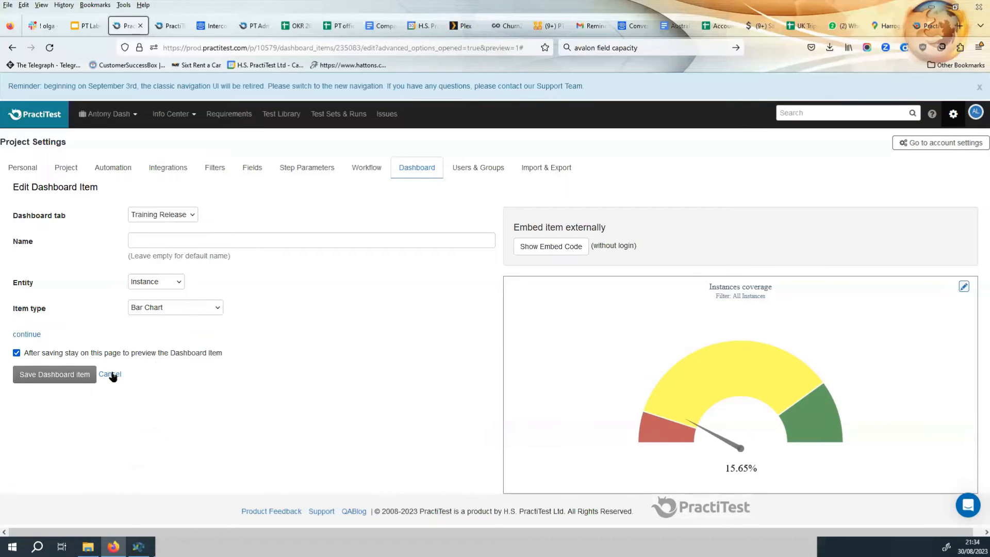
{"action": "left_click", "coordinate": [28, 334]}
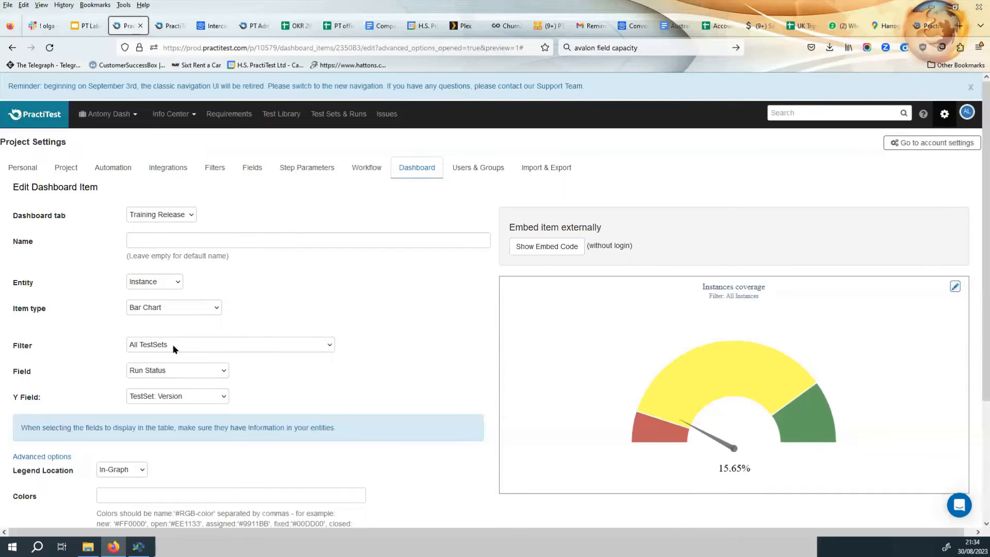
Set the bar chart's Field to Test: Feature, keep the Y Field as TestSet: Version, and save the item.
{"action": "left_click", "coordinate": [164, 372]}
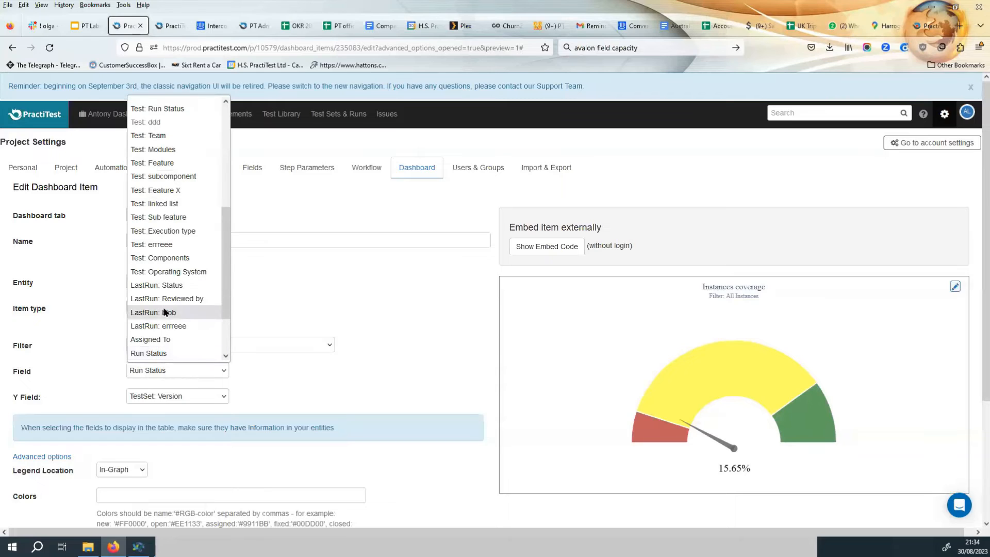
{"action": "left_click", "coordinate": [164, 163]}
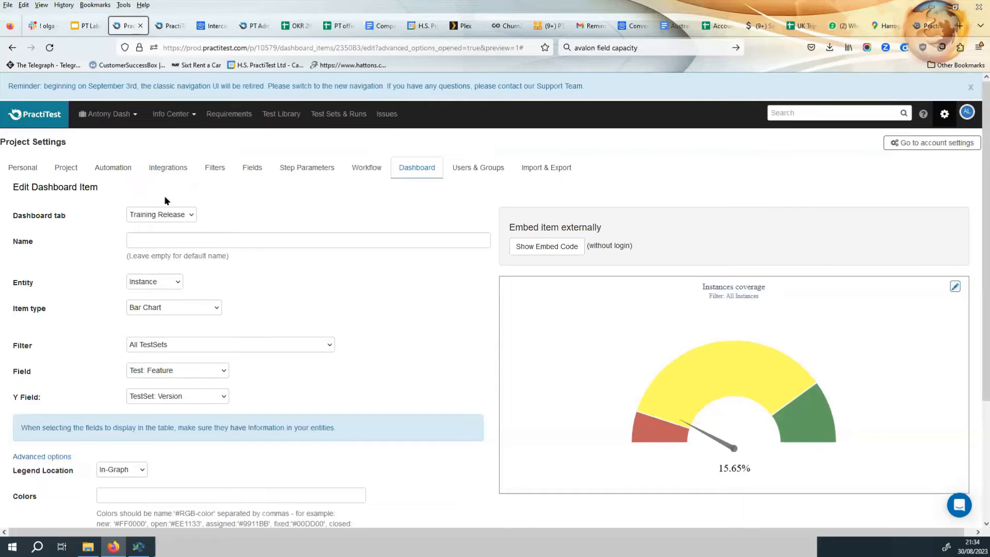
{"action": "left_click", "coordinate": [184, 395]}
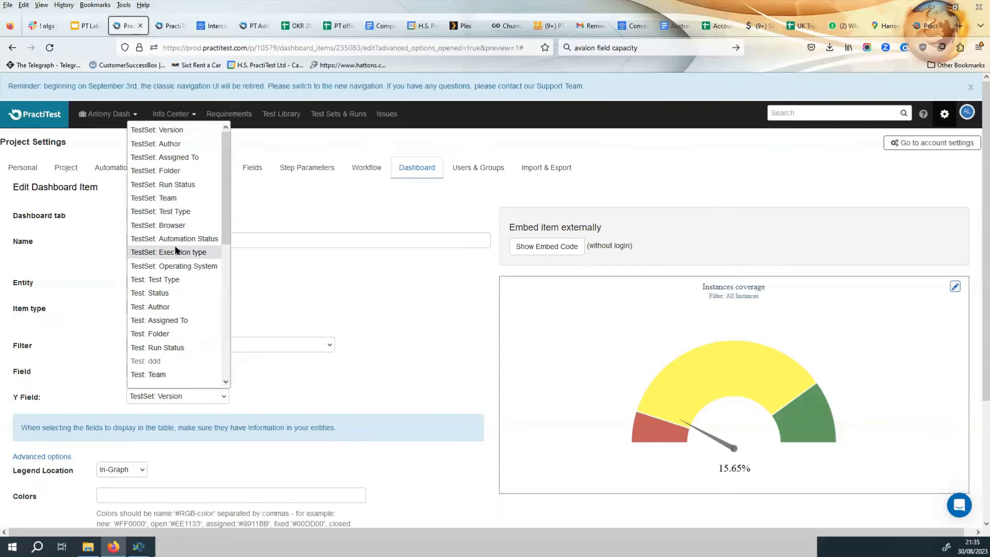
{"action": "scroll", "coordinate": [172, 171], "scroll_direction": "down", "scroll_amount": 2}
{"action": "scroll", "coordinate": [172, 171], "scroll_direction": "up", "scroll_amount": 2}
{"action": "left_click", "coordinate": [175, 131]}
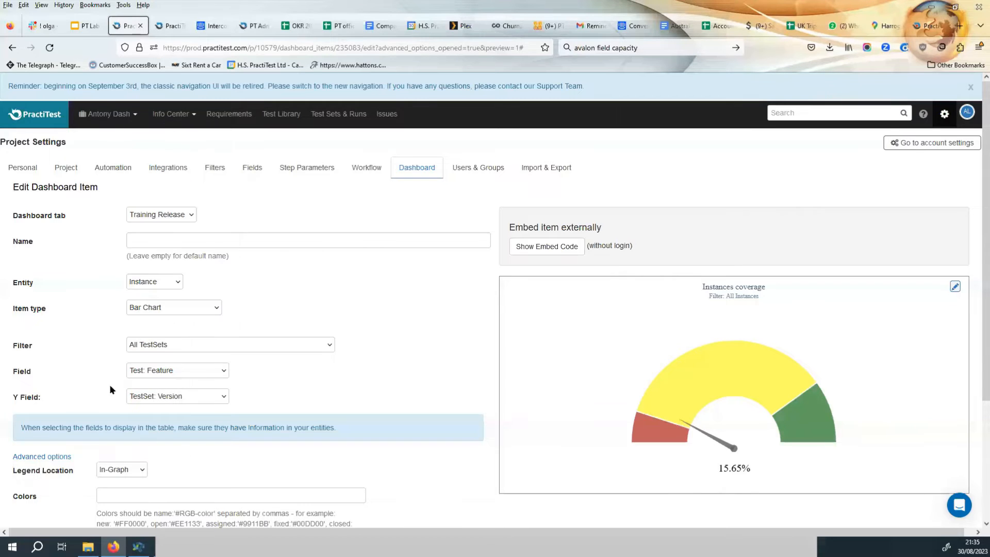
{"action": "scroll", "coordinate": [161, 428], "scroll_direction": "down", "scroll_amount": 3}
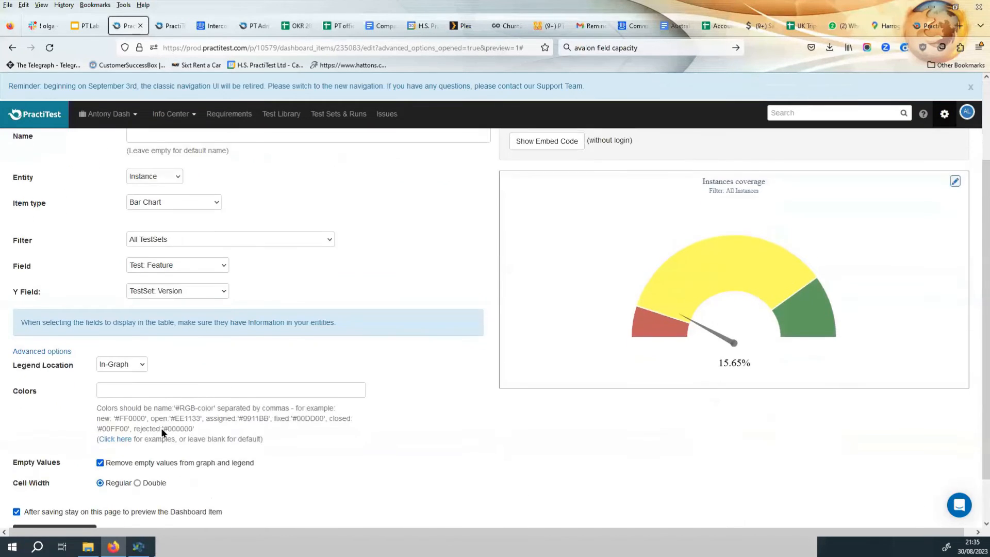
{"action": "left_click", "coordinate": [56, 484]}
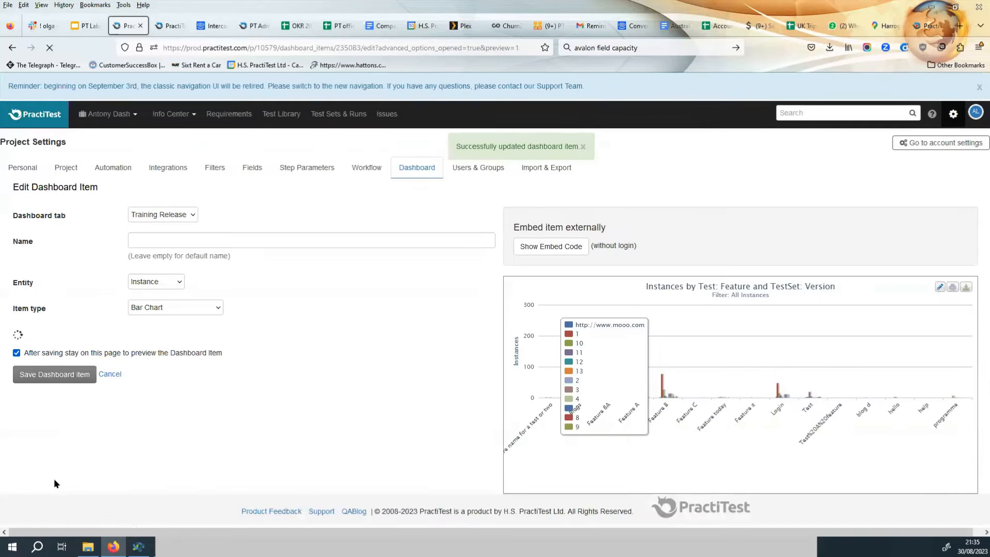
Set the chart's Legend Location to Bottom and save the dashboard item.
{"action": "scroll", "coordinate": [268, 422], "scroll_direction": "down", "scroll_amount": 1}
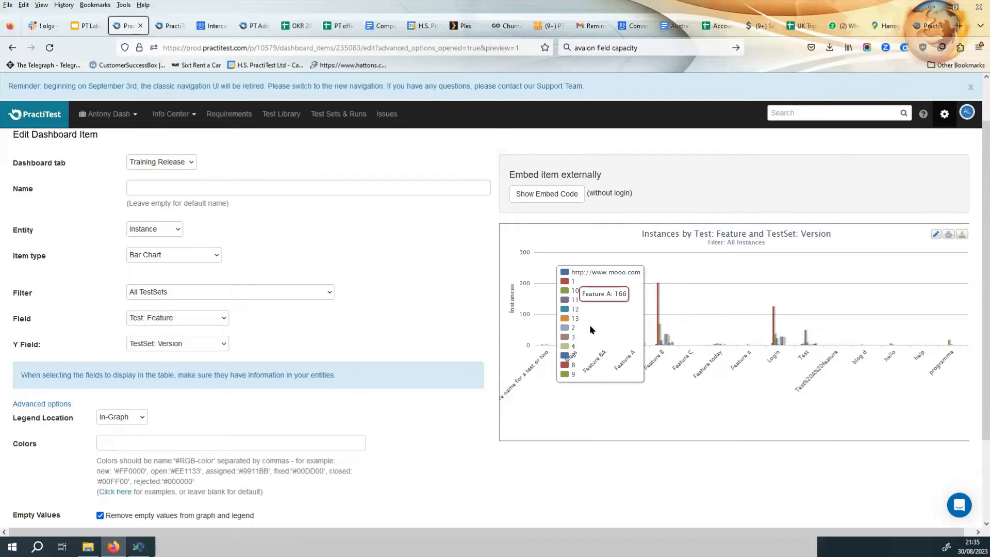
{"action": "left_click", "coordinate": [119, 417]}
{"action": "left_click", "coordinate": [121, 447]}
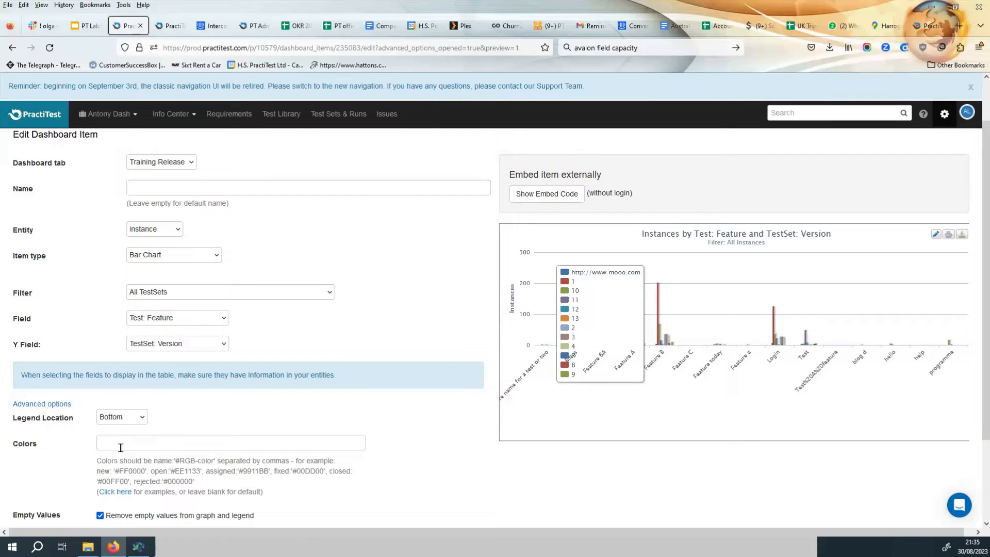
{"action": "scroll", "coordinate": [435, 458], "scroll_direction": "down", "scroll_amount": 3}
{"action": "left_click", "coordinate": [59, 483]}
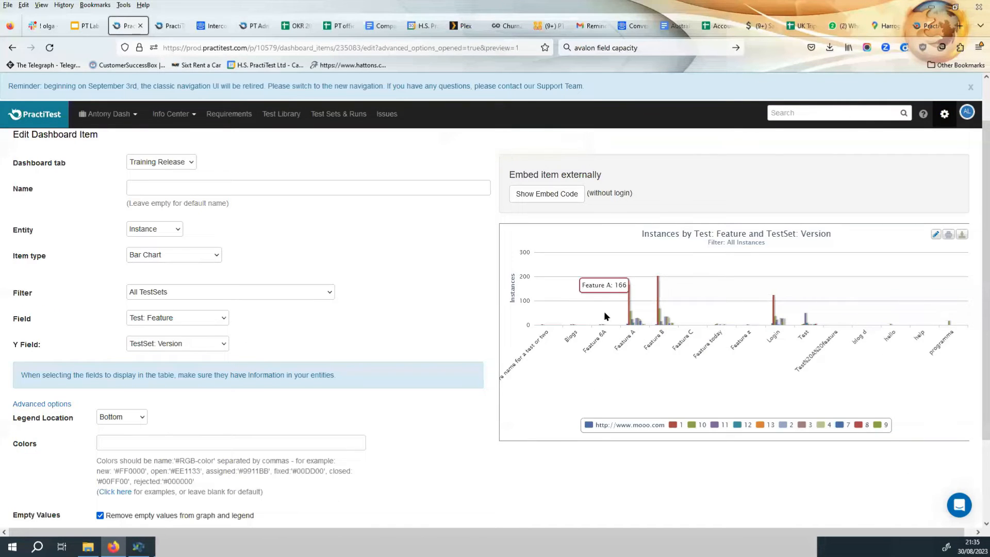
Swap the axes by setting Field to TestSet: Version and Y Field to Test: Feature, then save.
{"action": "mouse_move", "coordinate": [628, 293]}
{"action": "mouse_move", "coordinate": [639, 321]}
{"action": "left_click", "coordinate": [184, 319]}
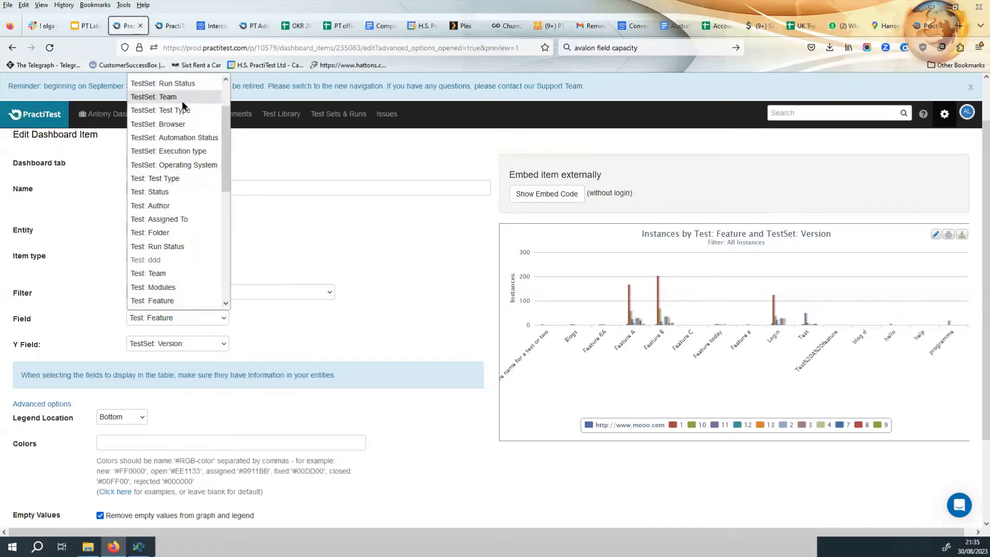
{"action": "scroll", "coordinate": [181, 103], "scroll_direction": "up", "scroll_amount": 2}
{"action": "left_click", "coordinate": [184, 78]}
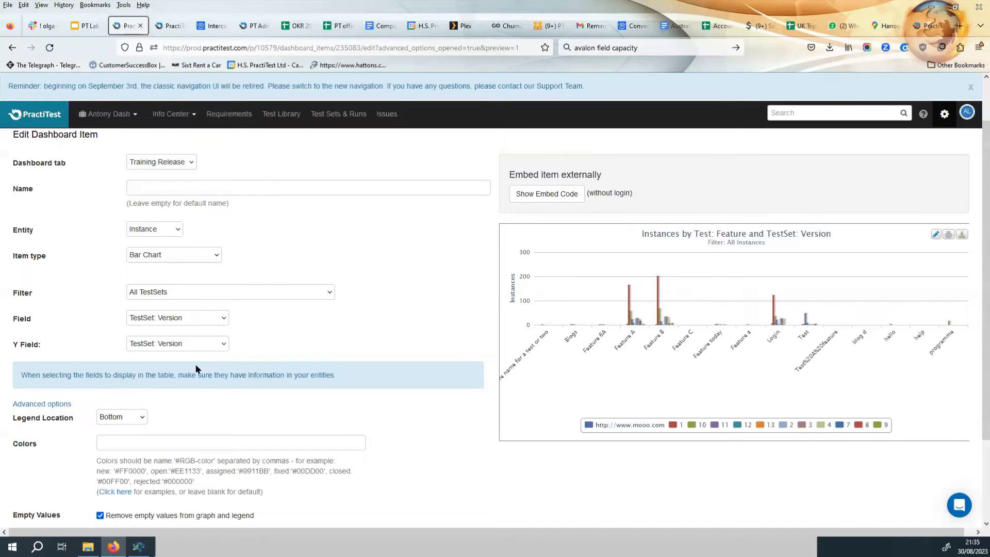
{"action": "left_click", "coordinate": [187, 341]}
{"action": "scroll", "coordinate": [176, 273], "scroll_direction": "down", "scroll_amount": 6}
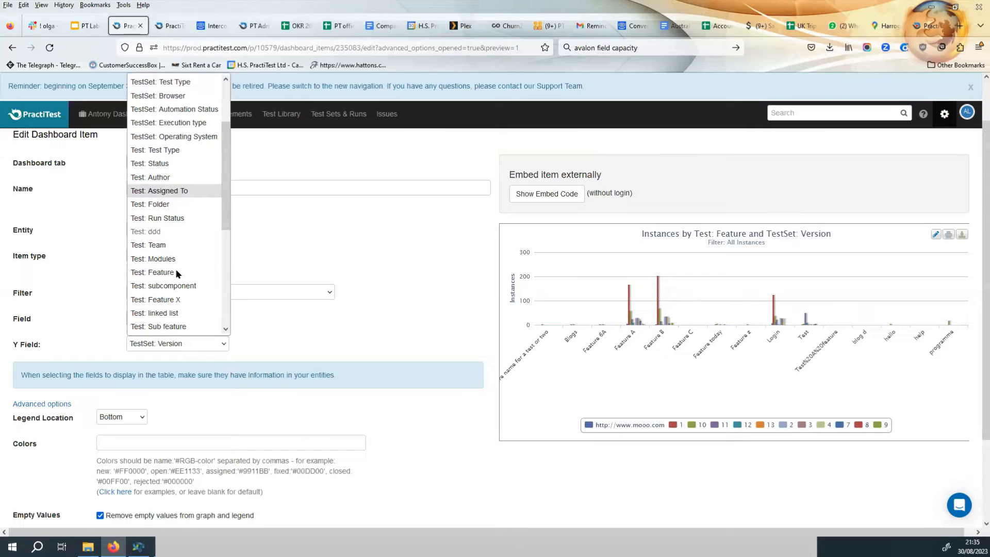
{"action": "scroll", "coordinate": [177, 273], "scroll_direction": "up", "scroll_amount": 2}
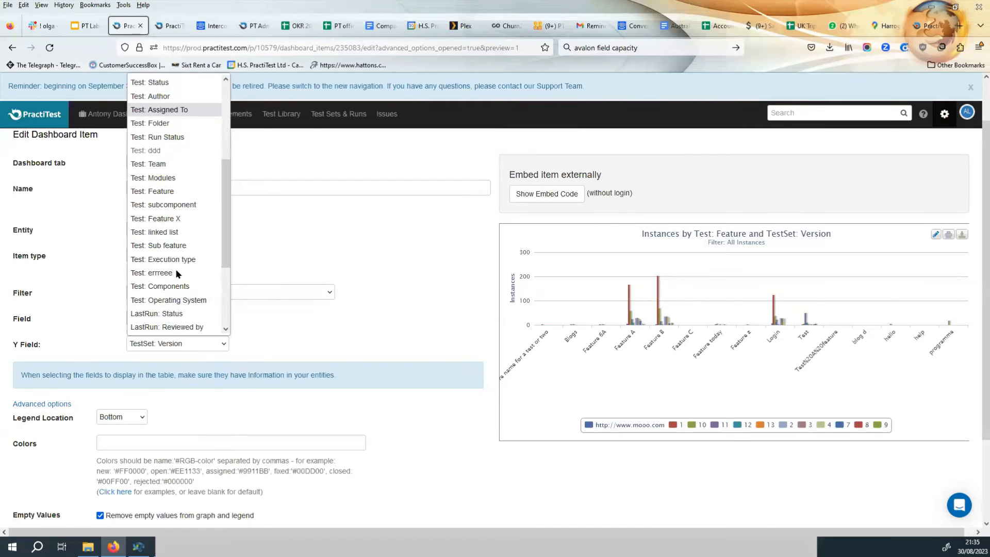
{"action": "left_click", "coordinate": [168, 191]}
{"action": "scroll", "coordinate": [241, 382], "scroll_direction": "down", "scroll_amount": 2}
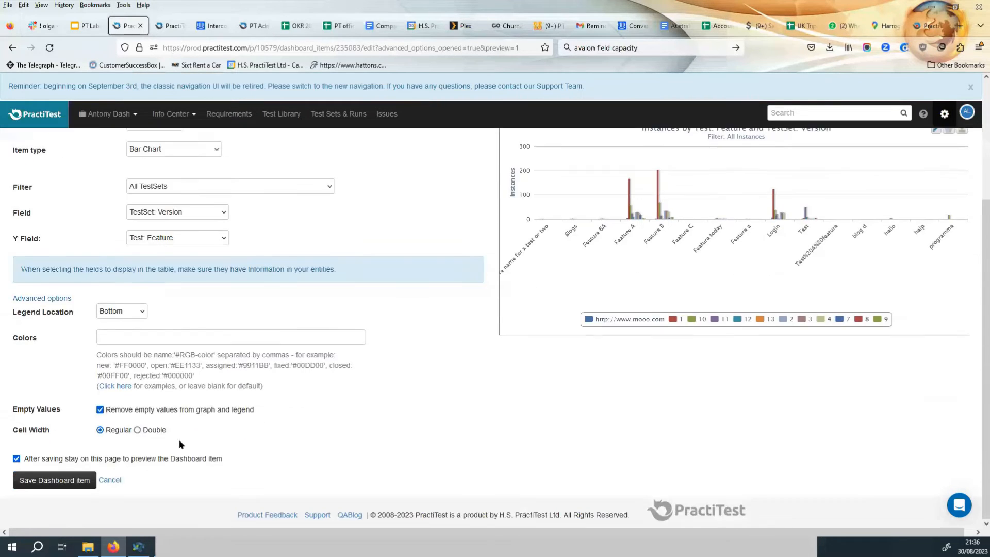
{"action": "left_click", "coordinate": [62, 483]}
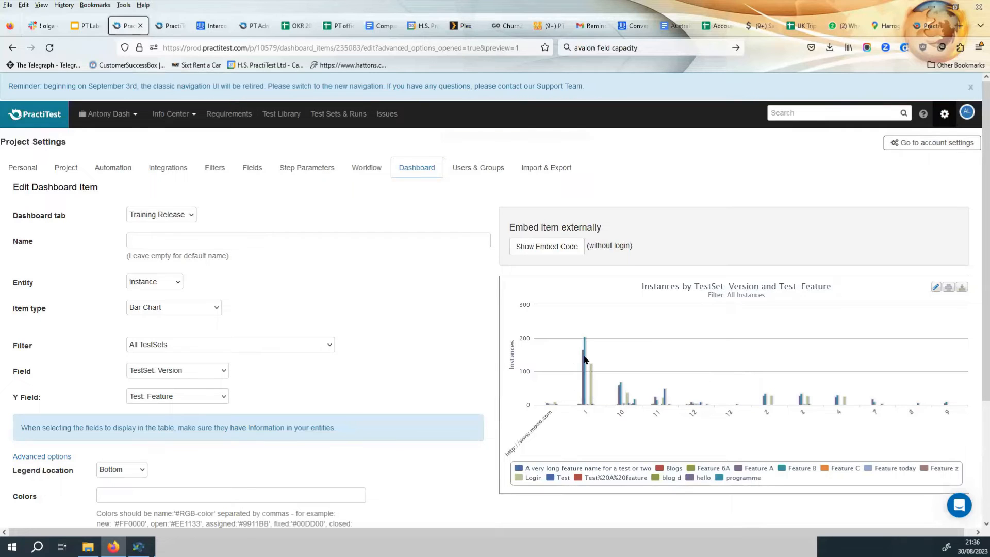
Change the bar chart's Field to TestSet: Operating System and save the dashboard item.
{"action": "mouse_move", "coordinate": [587, 382]}
{"action": "scroll", "coordinate": [788, 428], "scroll_direction": "down", "scroll_amount": 2}
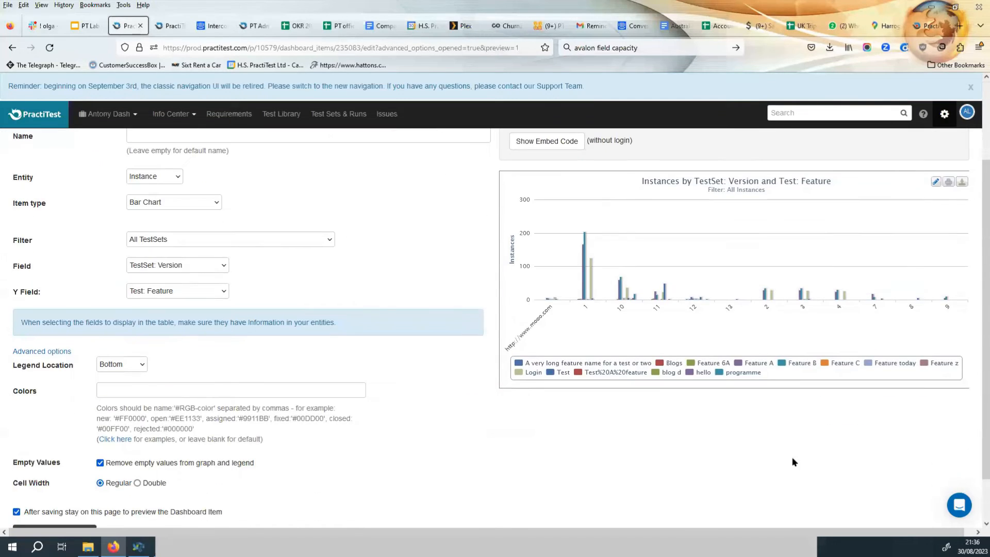
{"action": "scroll", "coordinate": [793, 461], "scroll_direction": "up", "scroll_amount": 2}
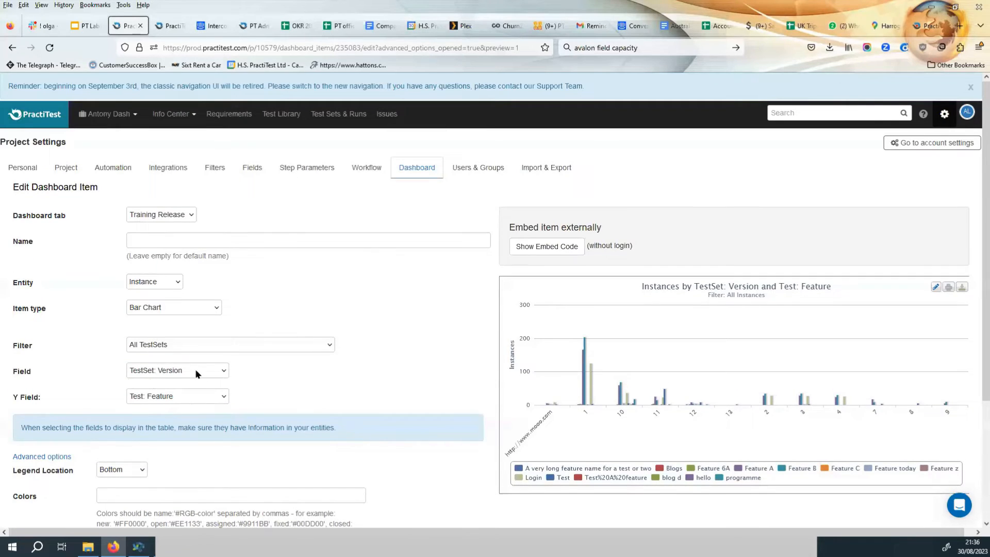
{"action": "left_click", "coordinate": [182, 370]}
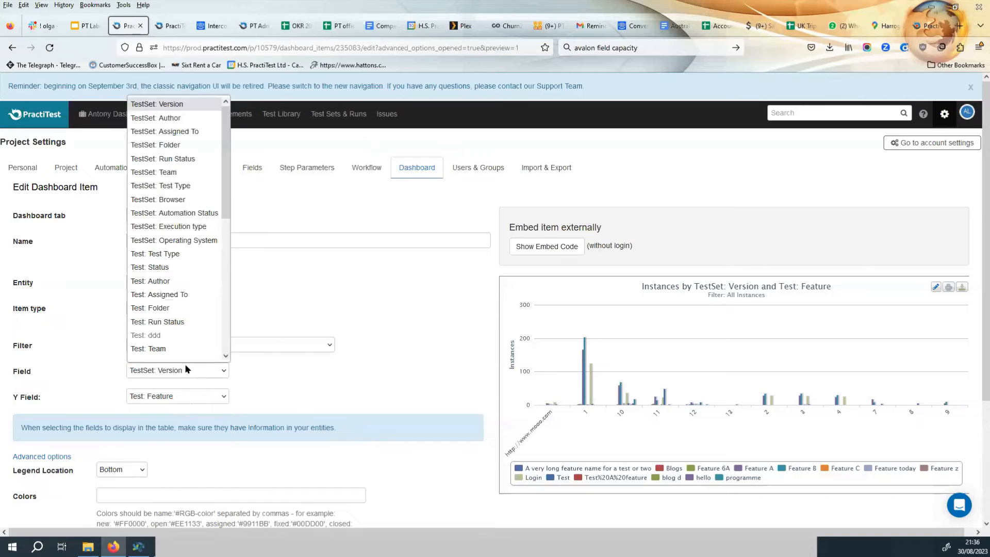
{"action": "scroll", "coordinate": [184, 363], "scroll_direction": "down", "scroll_amount": 1}
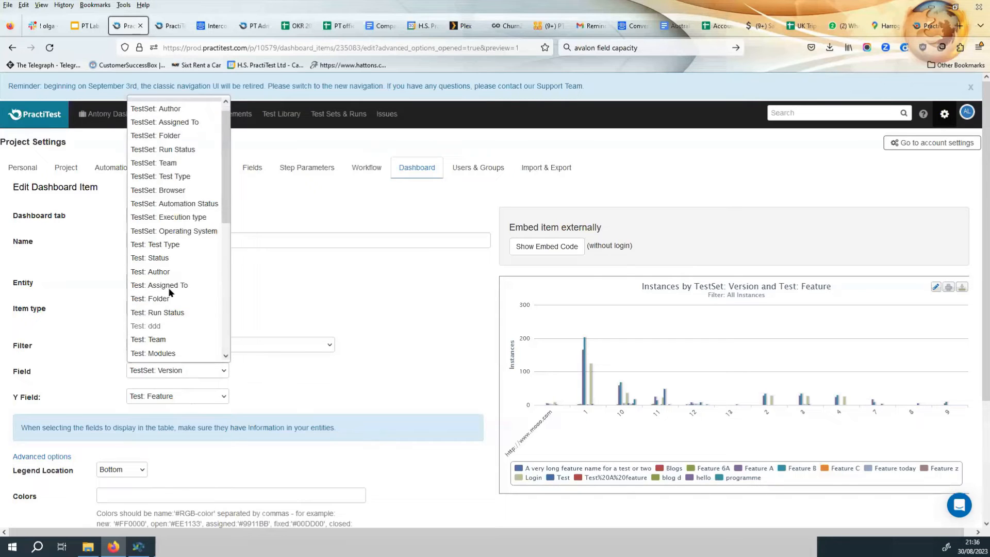
{"action": "left_click", "coordinate": [174, 230]}
{"action": "scroll", "coordinate": [105, 474], "scroll_direction": "down", "scroll_amount": 3}
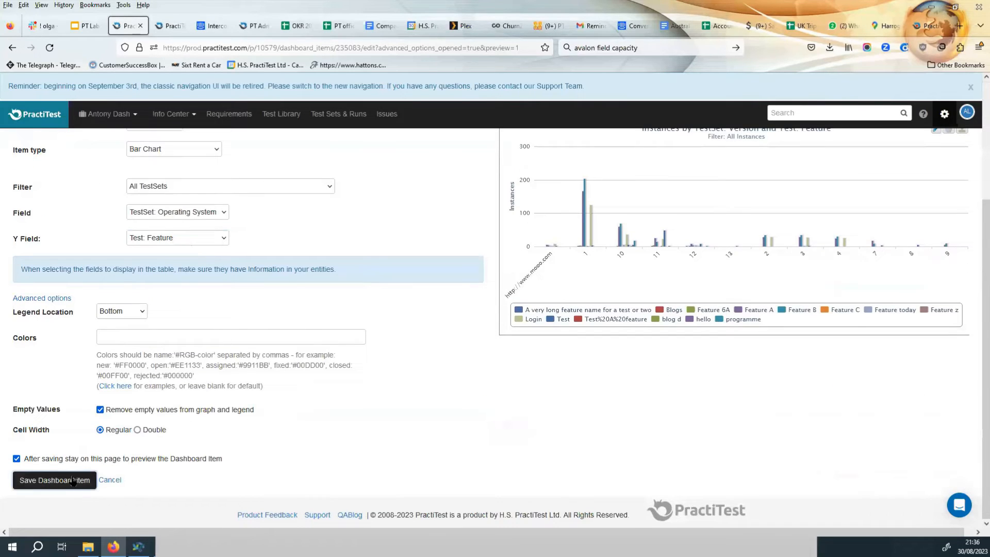
{"action": "left_click", "coordinate": [72, 480]}
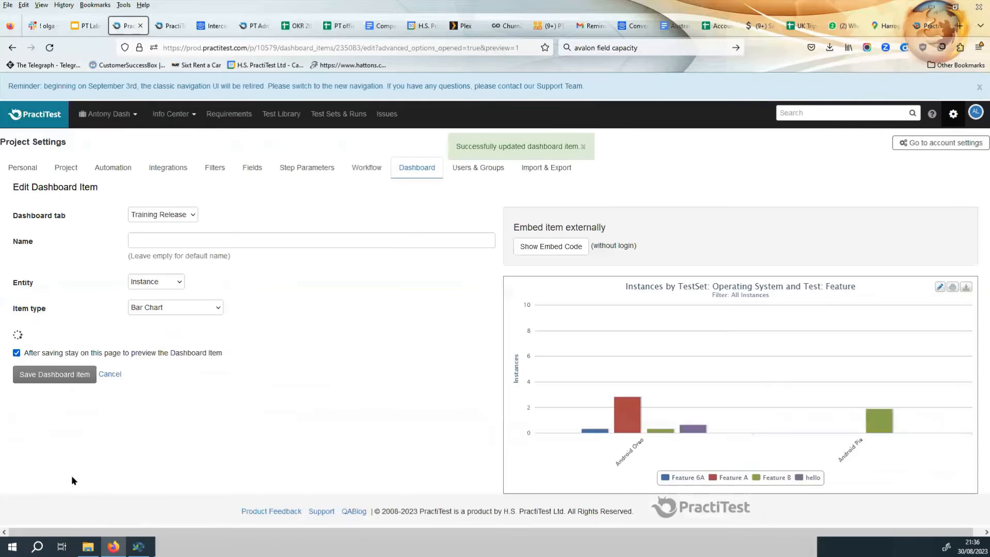
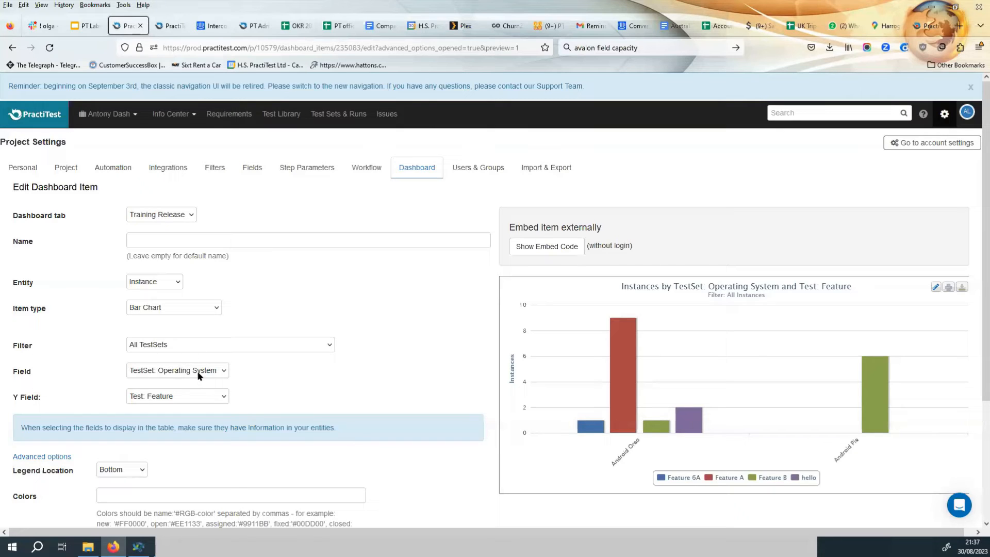
Browse the list of available filters for the bar chart item without changing the selection.
{"action": "left_click", "coordinate": [184, 345]}
{"action": "scroll", "coordinate": [193, 314], "scroll_direction": "down", "scroll_amount": 8}
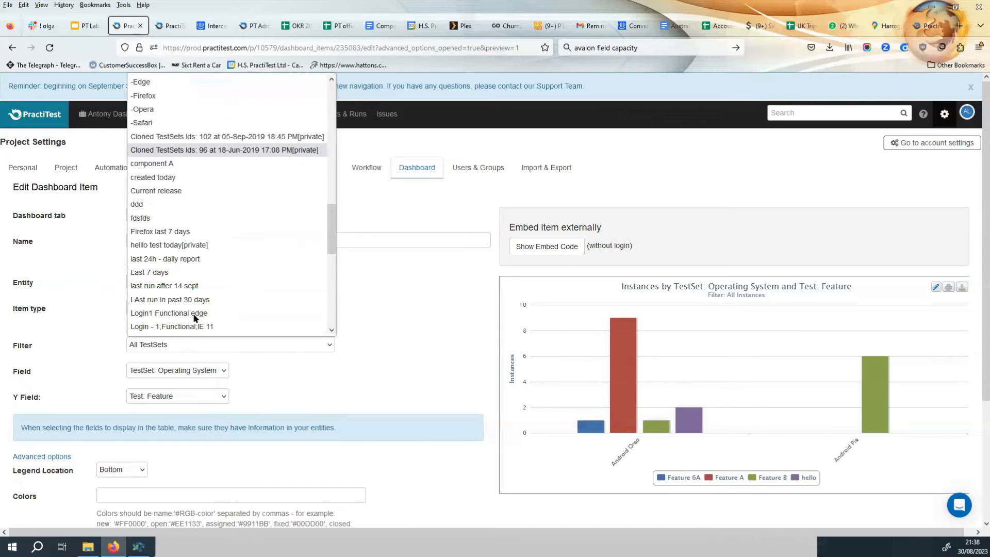
{"action": "scroll", "coordinate": [194, 316], "scroll_direction": "down", "scroll_amount": 4}
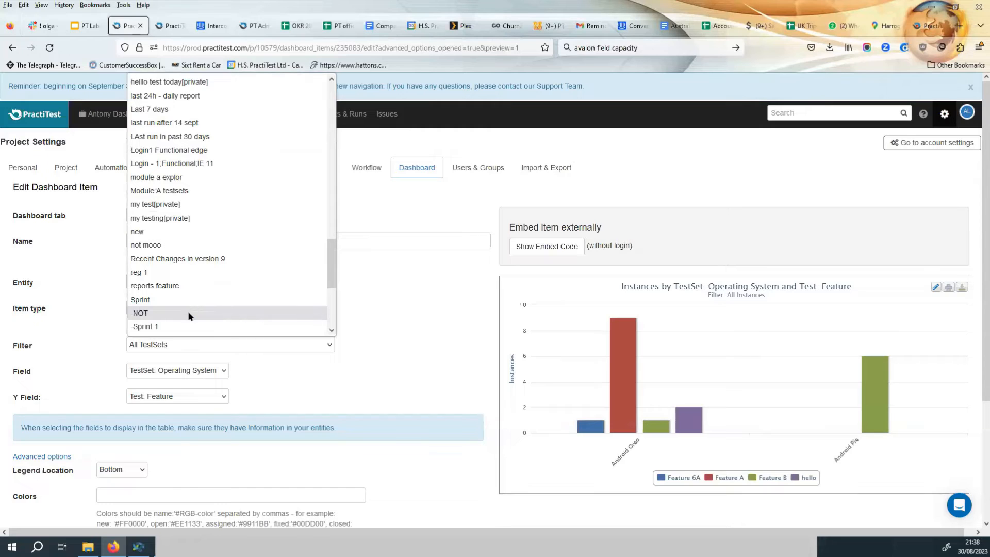
{"action": "scroll", "coordinate": [206, 327], "scroll_direction": "down", "scroll_amount": 2}
{"action": "left_click", "coordinate": [368, 351]}
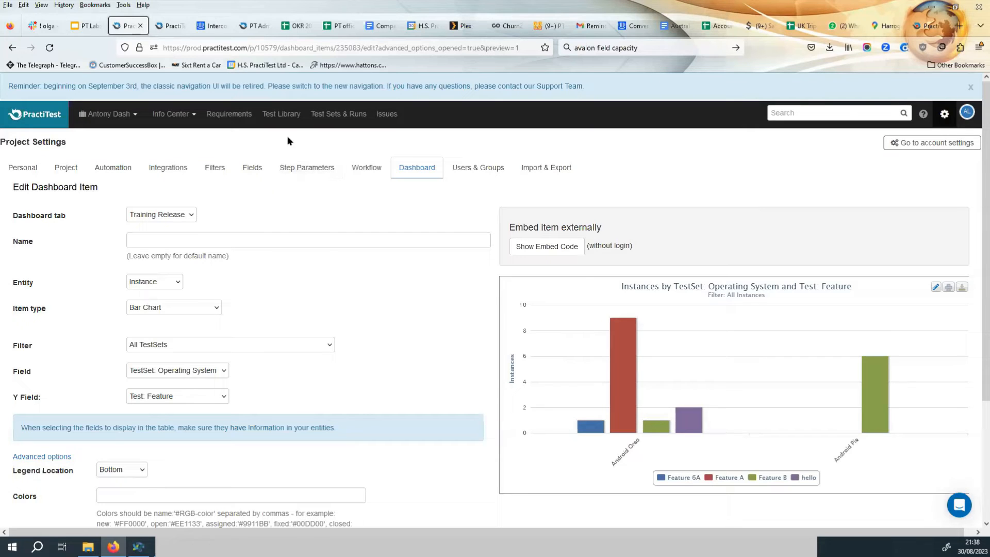
Open the Feature A End to End test set from the Test Sets & Runs list to review its fields, then return.
{"action": "left_click", "coordinate": [338, 118]}
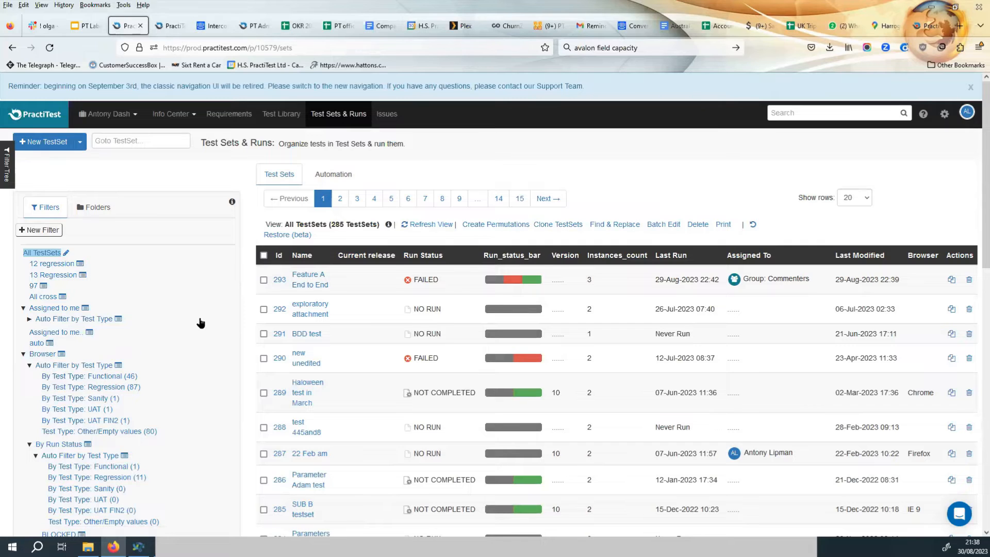
{"action": "left_click", "coordinate": [309, 288]}
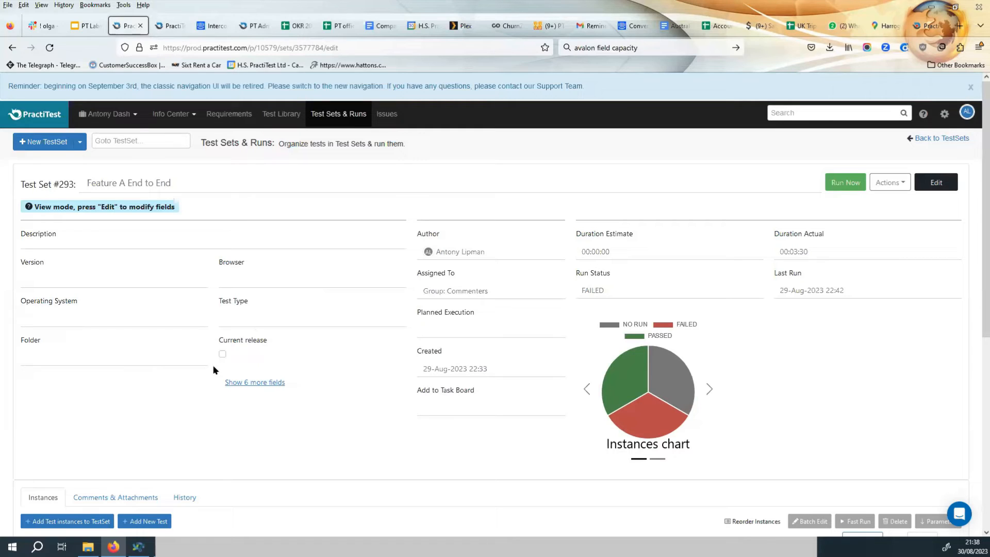
{"action": "left_click", "coordinate": [221, 354]}
{"action": "left_click", "coordinate": [13, 48]}
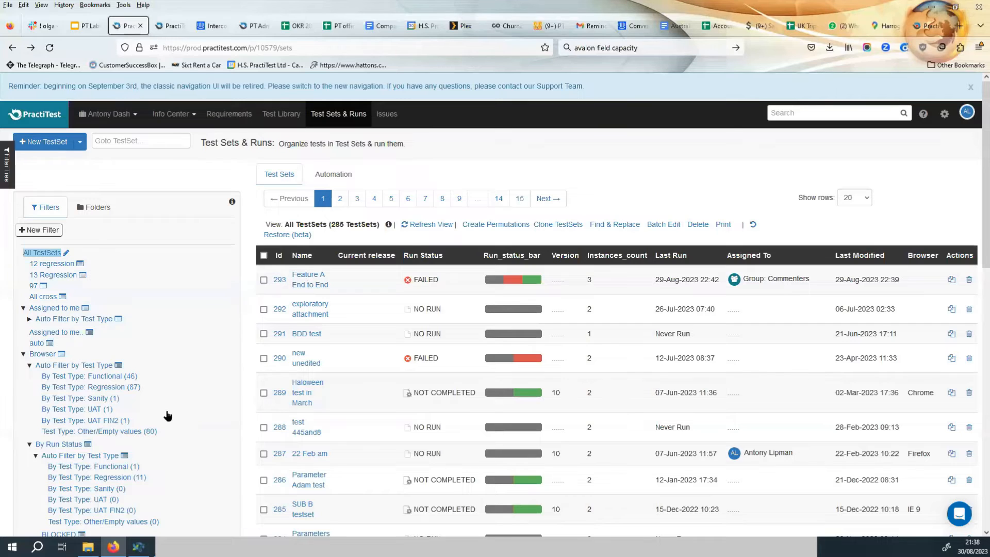
Scroll through the test set filter tree to review the existing filters.
{"action": "scroll", "coordinate": [173, 397], "scroll_direction": "down", "scroll_amount": 2}
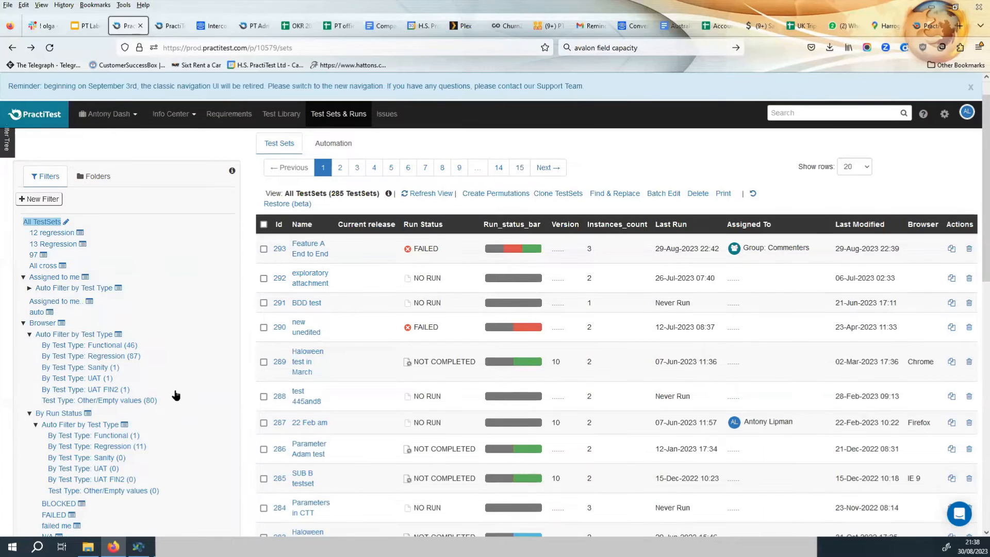
{"action": "scroll", "coordinate": [165, 343], "scroll_direction": "down", "scroll_amount": 2}
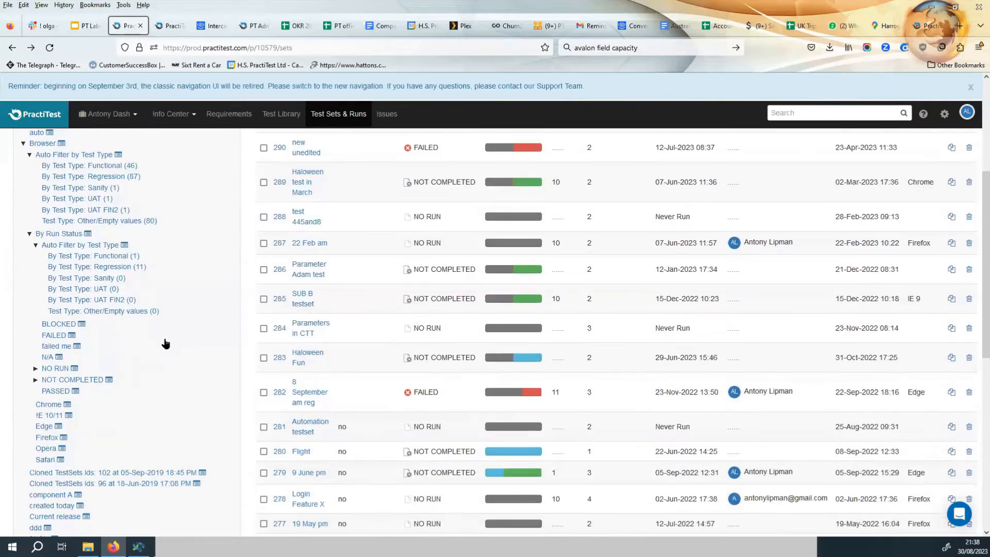
{"action": "scroll", "coordinate": [164, 343], "scroll_direction": "down", "scroll_amount": 7}
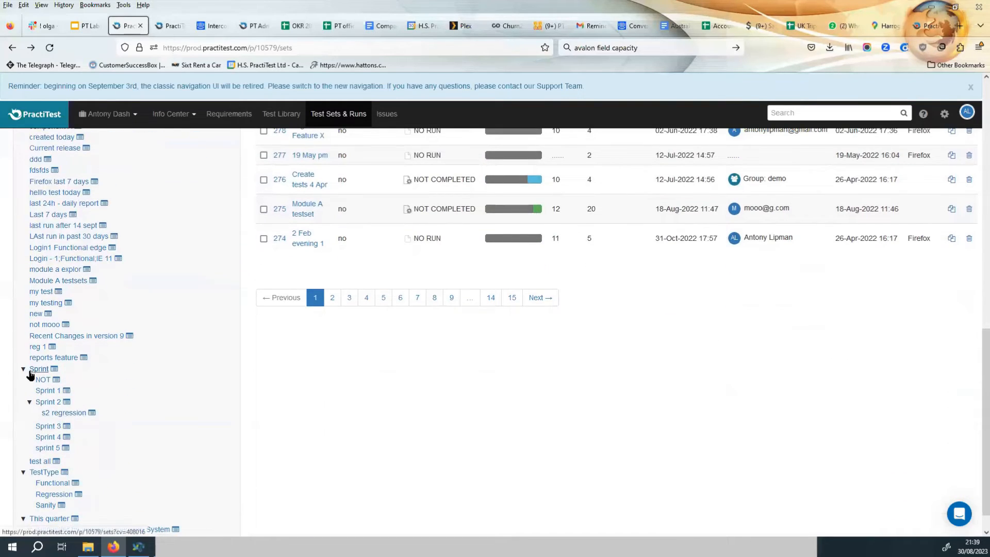
{"action": "scroll", "coordinate": [85, 410], "scroll_direction": "down", "scroll_amount": 1}
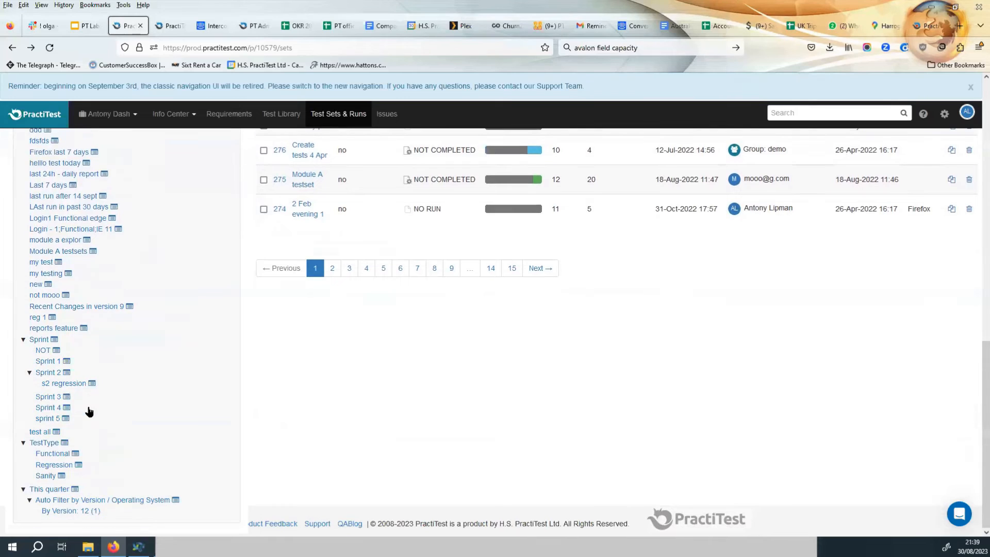
{"action": "scroll", "coordinate": [100, 425], "scroll_direction": "up", "scroll_amount": 6}
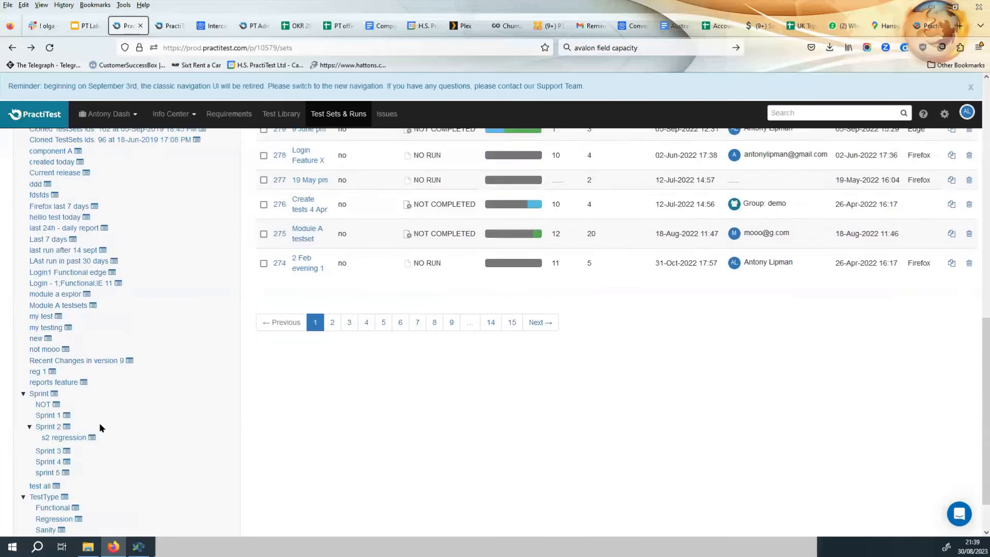
{"action": "scroll", "coordinate": [102, 428], "scroll_direction": "up", "scroll_amount": 4}
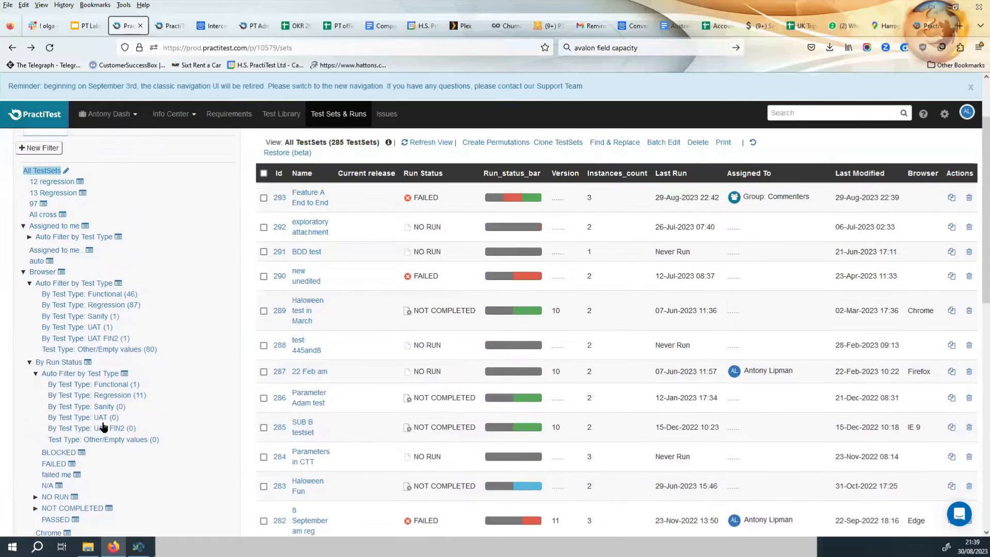
{"action": "scroll", "coordinate": [103, 426], "scroll_direction": "up", "scroll_amount": 1}
{"action": "scroll", "coordinate": [104, 406], "scroll_direction": "down", "scroll_amount": 2}
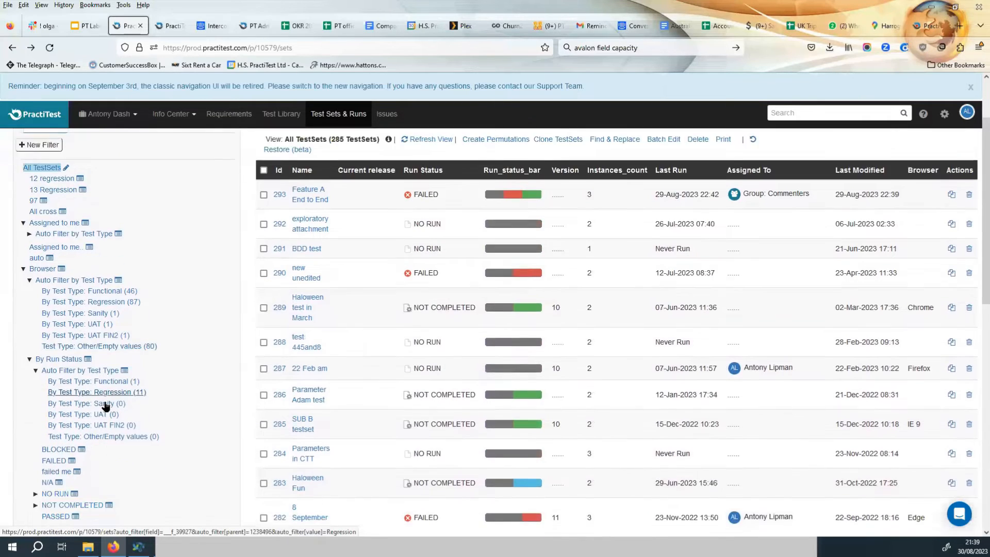
{"action": "scroll", "coordinate": [108, 412], "scroll_direction": "down", "scroll_amount": 3}
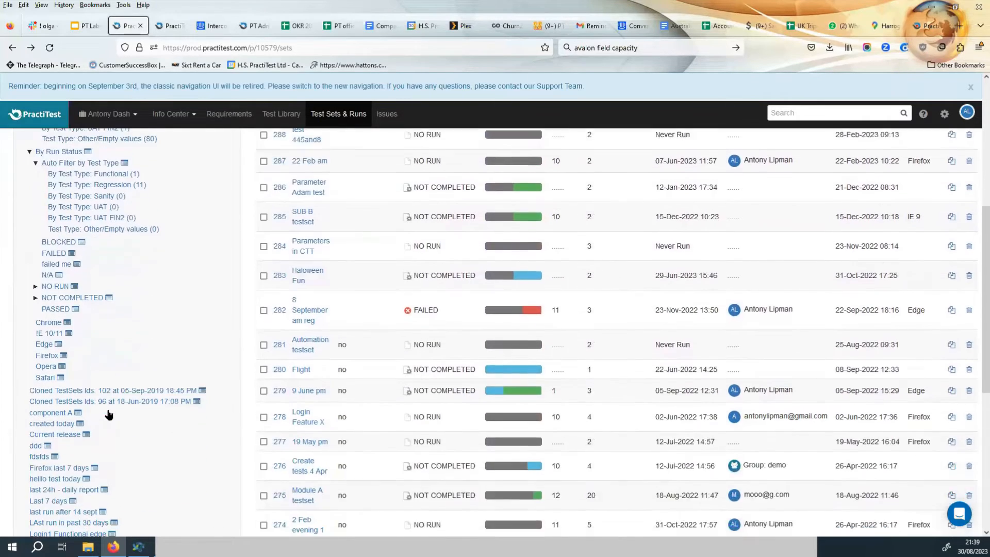
{"action": "scroll", "coordinate": [109, 414], "scroll_direction": "up", "scroll_amount": 5}
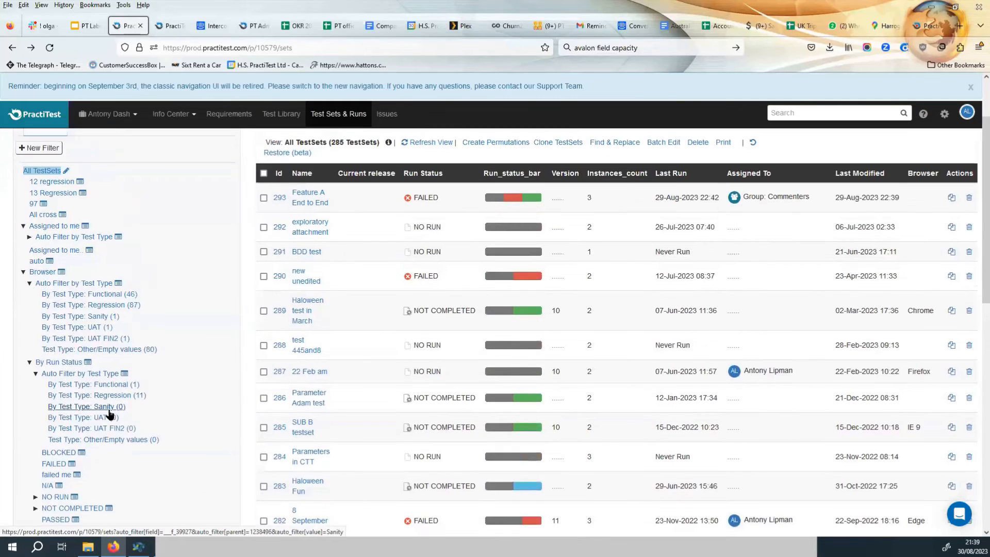
{"action": "scroll", "coordinate": [109, 414], "scroll_direction": "down", "scroll_amount": 2}
{"action": "scroll", "coordinate": [109, 414], "scroll_direction": "up", "scroll_amount": 3}
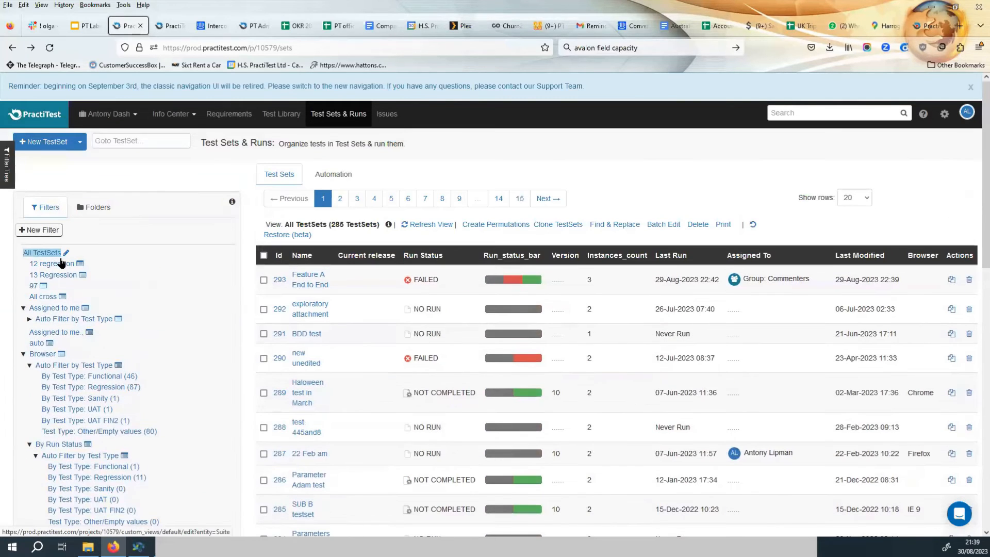
Create a new public TestSet auto filter based on the Version field and save it.
{"action": "left_click", "coordinate": [34, 236]}
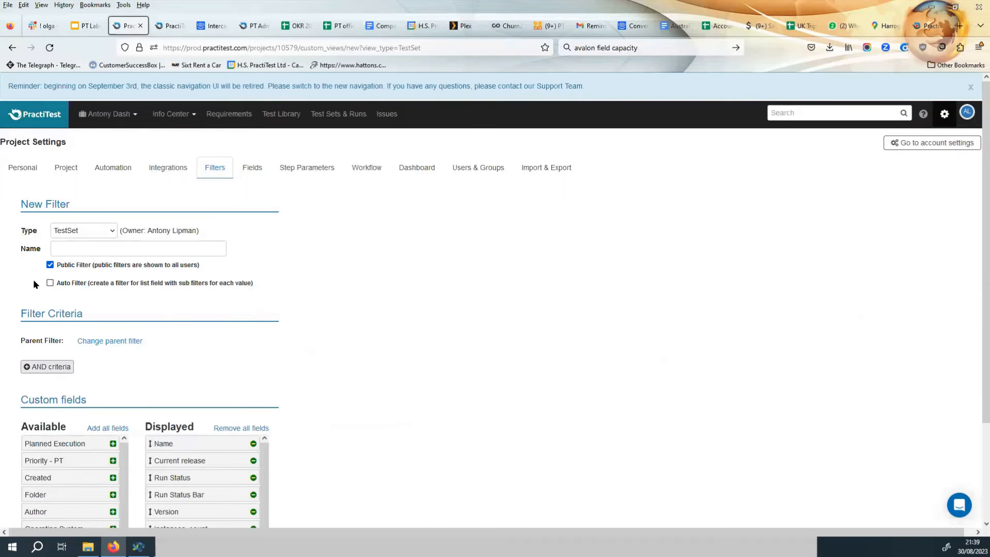
{"action": "left_click", "coordinate": [50, 283]}
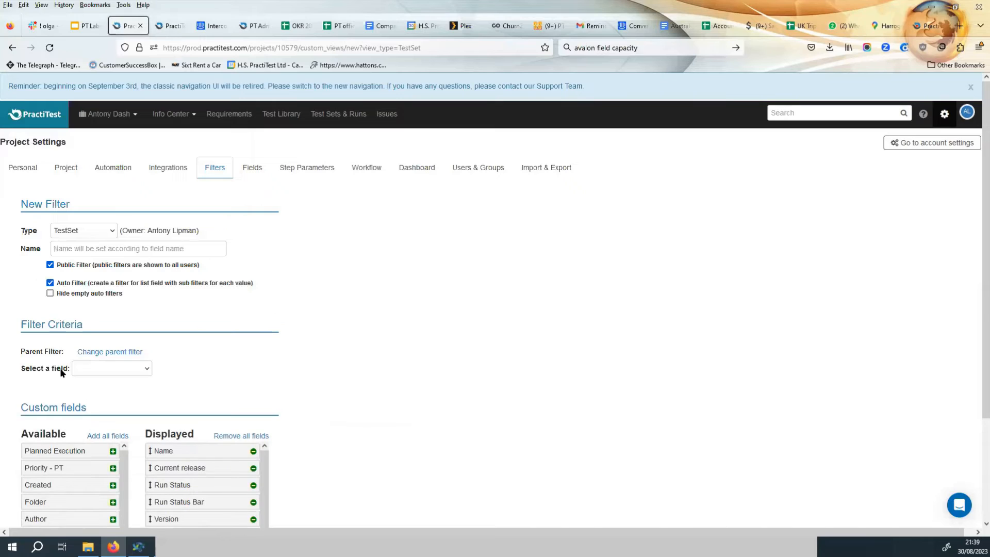
{"action": "left_click", "coordinate": [99, 369]}
{"action": "left_click", "coordinate": [102, 399]}
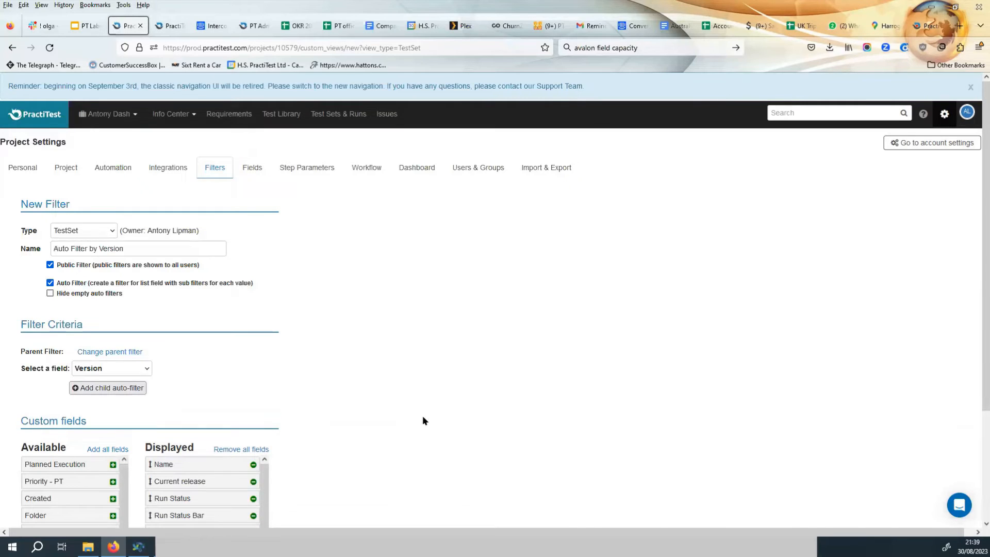
{"action": "scroll", "coordinate": [361, 454], "scroll_direction": "down", "scroll_amount": 3}
{"action": "left_click", "coordinate": [45, 490]}
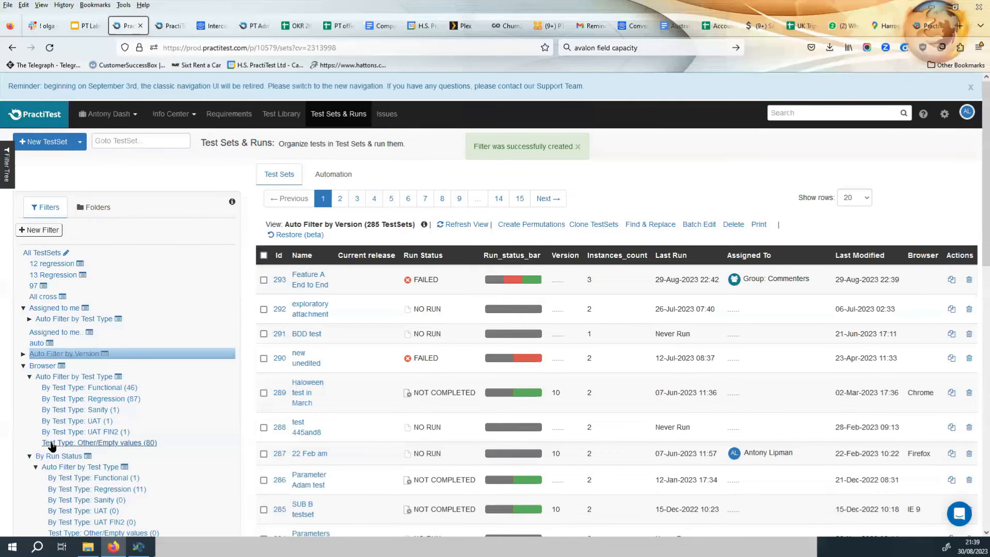
Expand the Auto Filter by Version node to view its per-version sub-filters.
{"action": "left_click", "coordinate": [24, 355]}
{"action": "scroll", "coordinate": [133, 352], "scroll_direction": "down", "scroll_amount": 1}
{"action": "scroll", "coordinate": [133, 352], "scroll_direction": "down", "scroll_amount": 3}
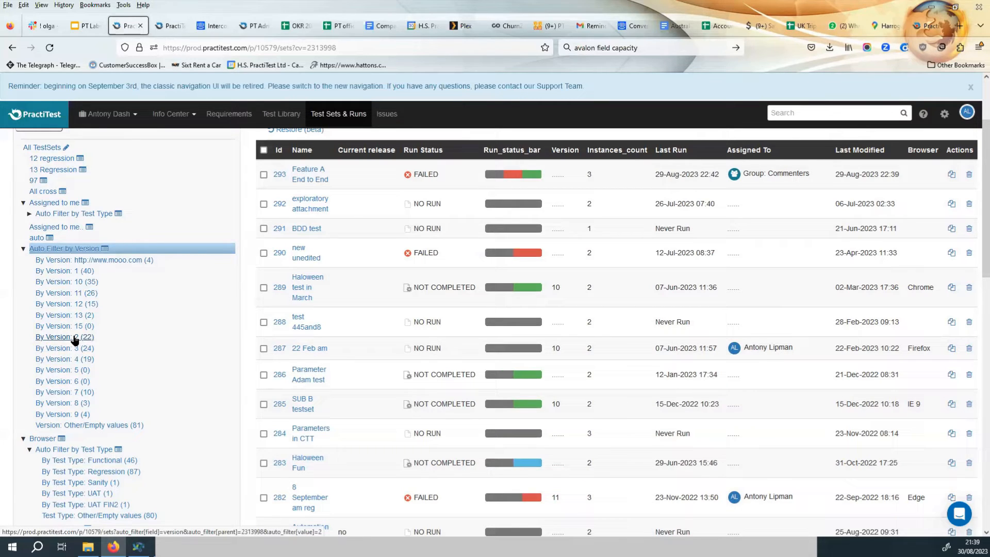
{"action": "left_click", "coordinate": [83, 249]}
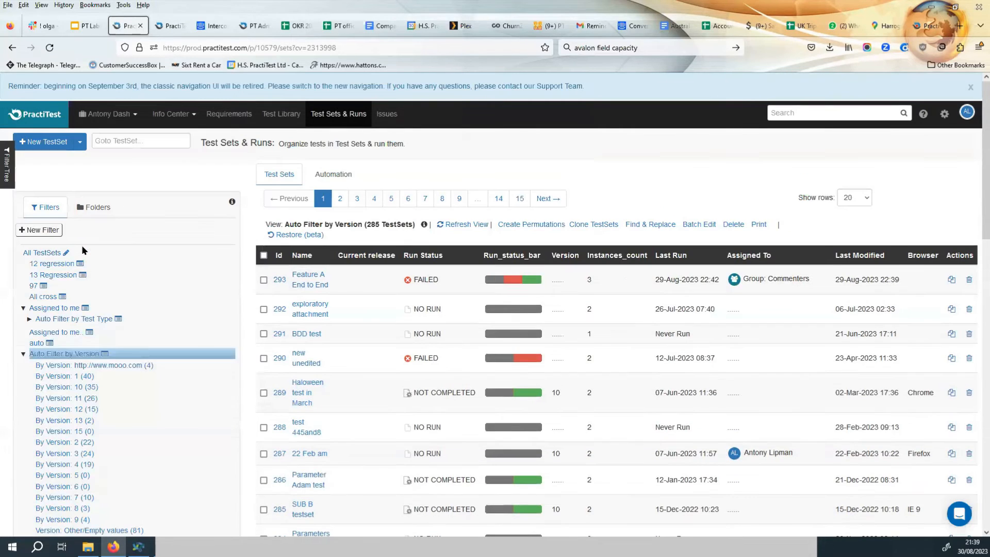
Batch edit all 285 test sets in Auto Filter by Version, setting Current release to unchecked, and update.
{"action": "left_click", "coordinate": [264, 256]}
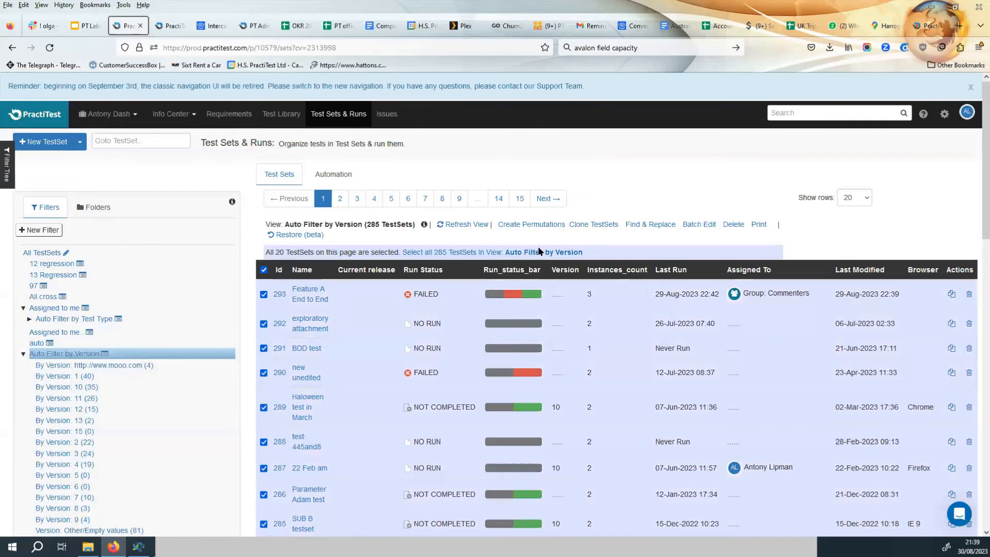
{"action": "left_click", "coordinate": [476, 253]}
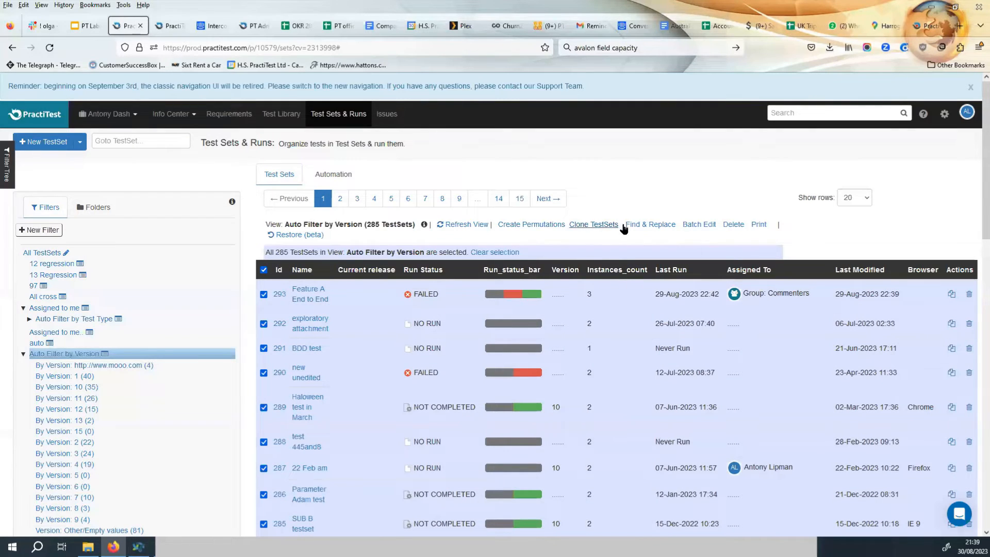
{"action": "left_click", "coordinate": [698, 226]}
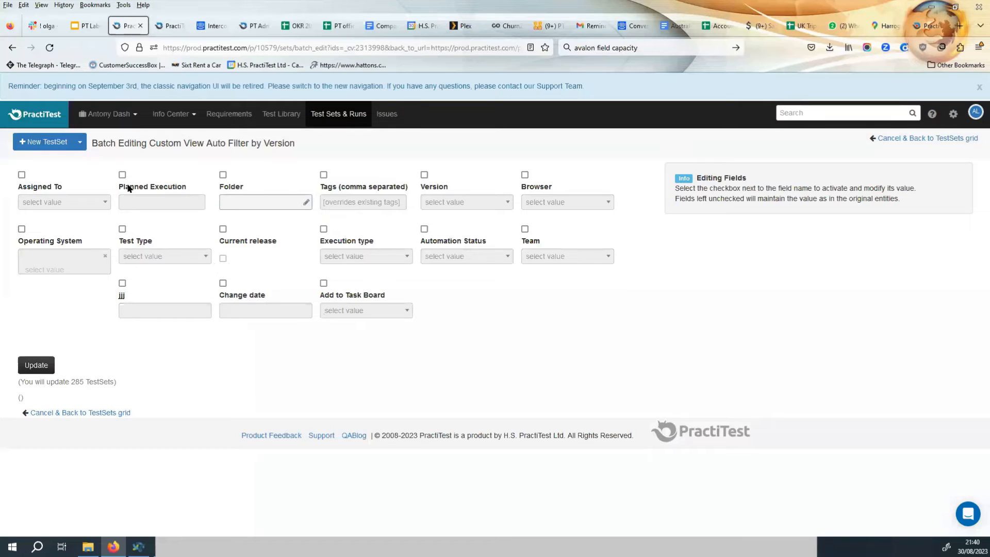
{"action": "left_click", "coordinate": [222, 229]}
{"action": "left_click", "coordinate": [34, 365]}
{"action": "left_click", "coordinate": [536, 323]}
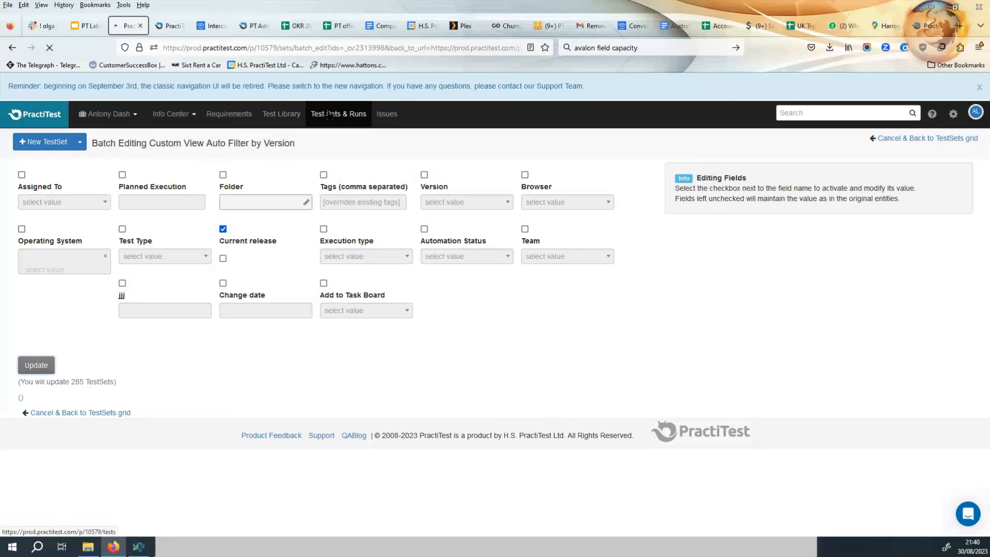
{"action": "left_click", "coordinate": [344, 117]}
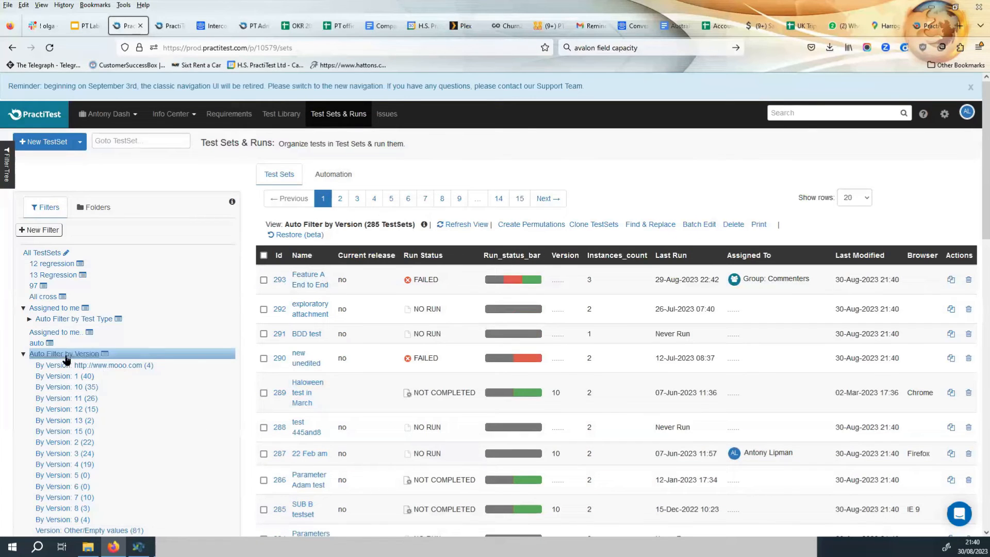
Batch edit all 22 test sets in the By Version: 2 sub-filter to mark Current release as checked.
{"action": "scroll", "coordinate": [61, 402], "scroll_direction": "down", "scroll_amount": 2}
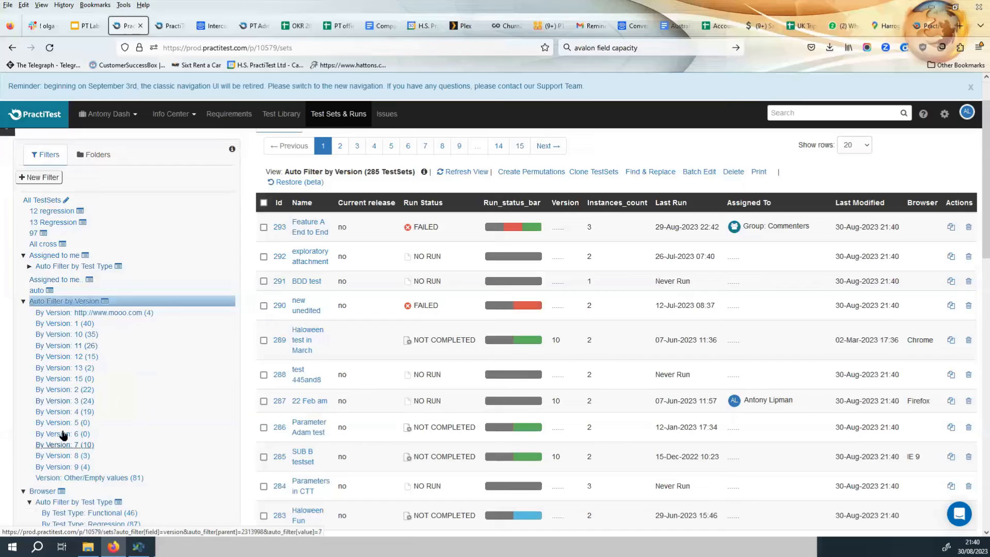
{"action": "left_click", "coordinate": [69, 391]}
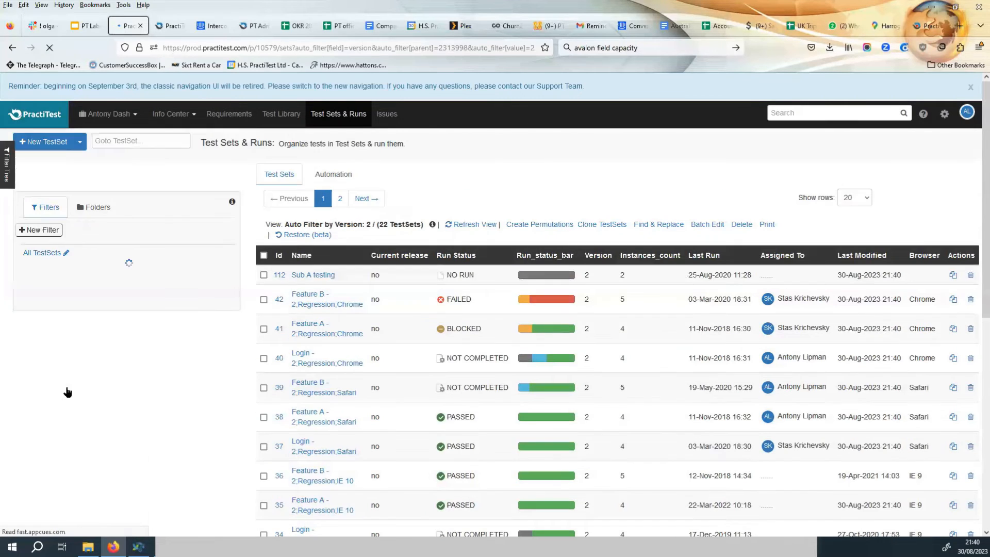
{"action": "left_click", "coordinate": [264, 256]}
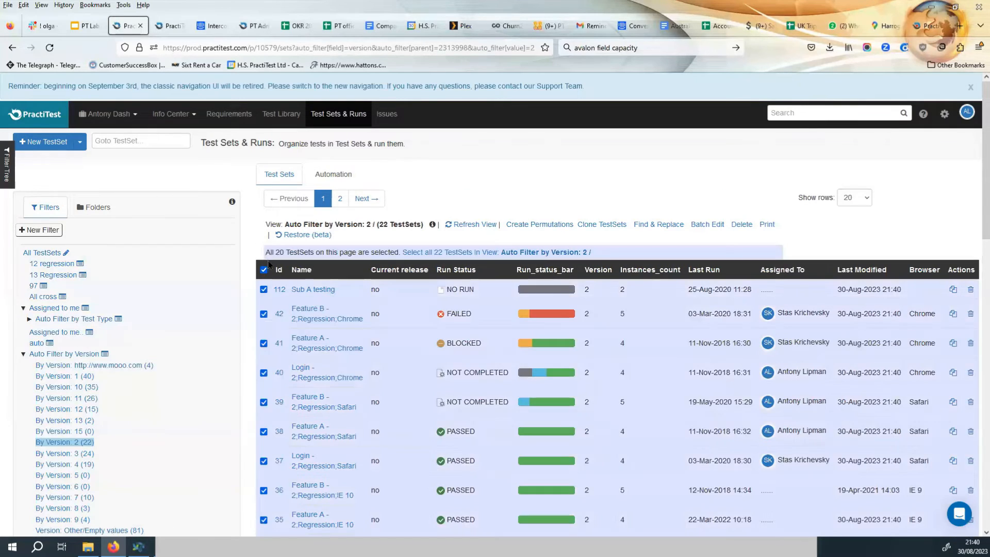
{"action": "left_click", "coordinate": [549, 252]}
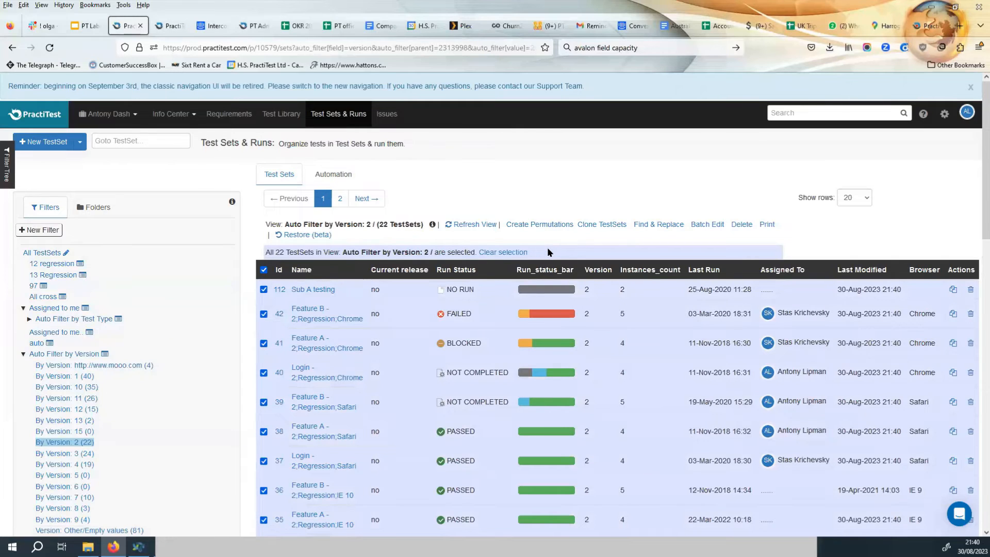
{"action": "left_click", "coordinate": [707, 225]}
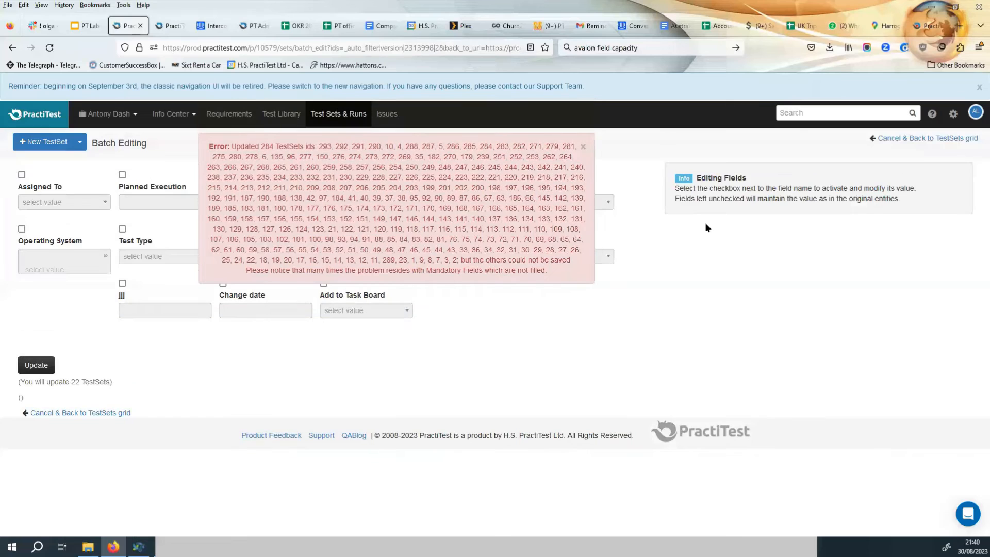
{"action": "left_click", "coordinate": [583, 146]}
{"action": "left_click", "coordinate": [223, 228]}
{"action": "left_click", "coordinate": [222, 258]}
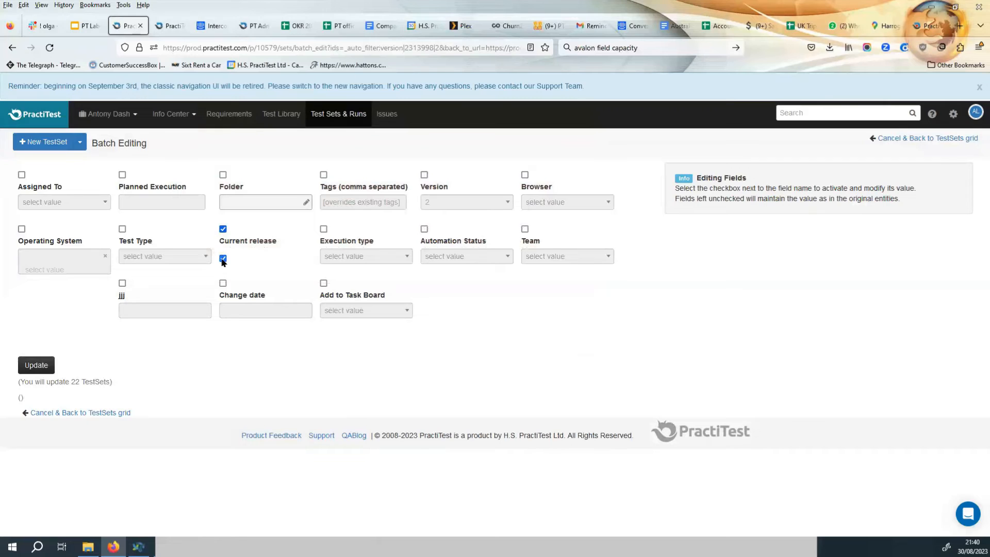
{"action": "left_click", "coordinate": [45, 366]}
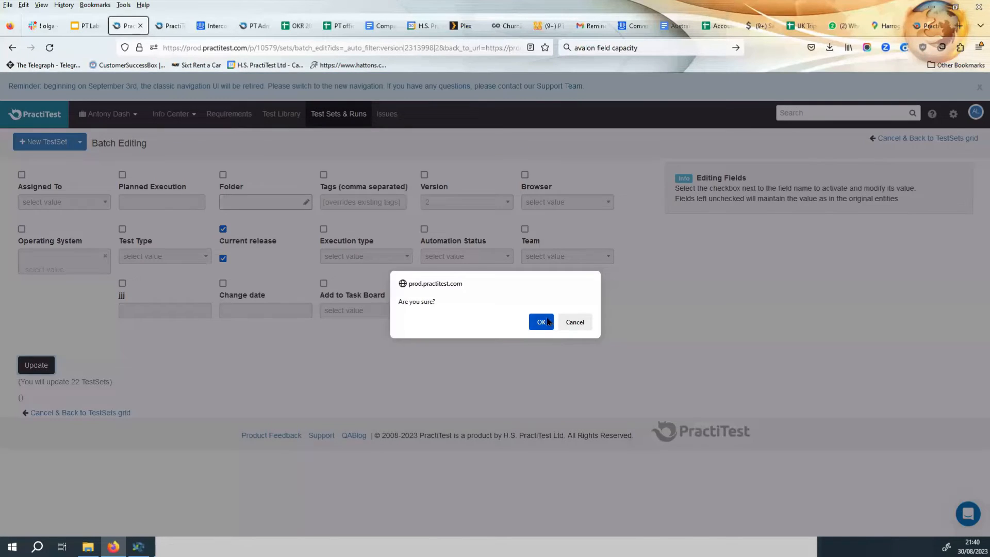
{"action": "left_click", "coordinate": [541, 322]}
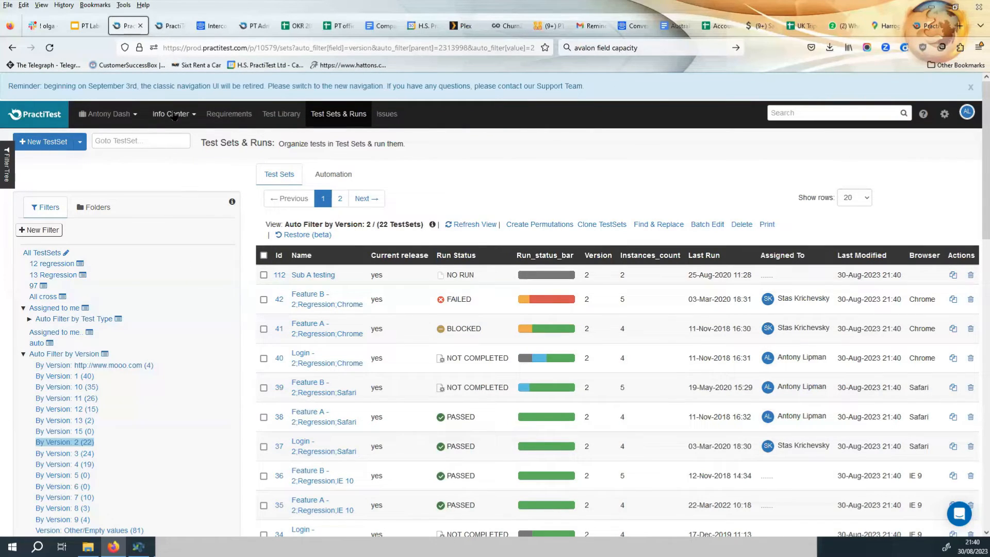
Open the dashboard's Training Release tab to view its chart items.
{"action": "left_click", "coordinate": [174, 115]}
{"action": "left_click", "coordinate": [177, 135]}
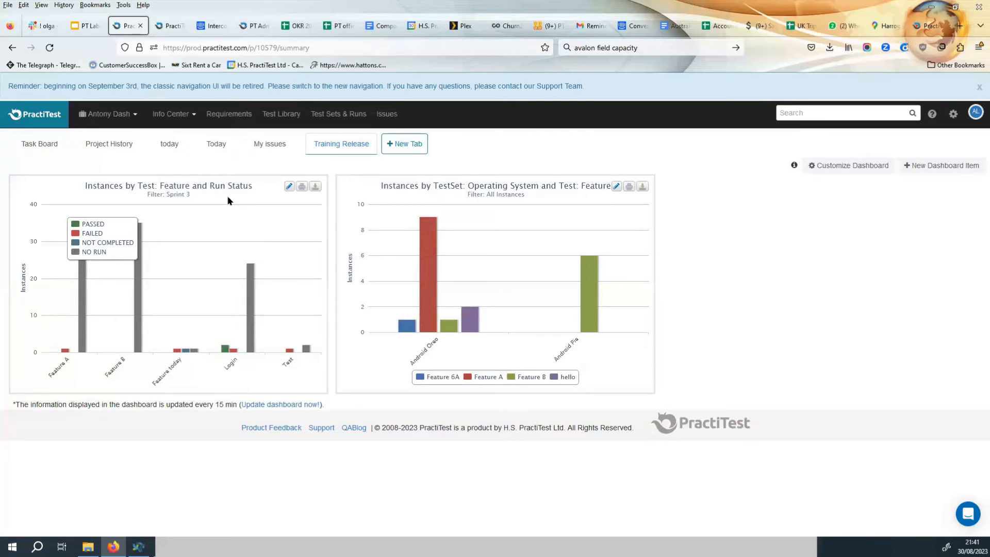
Change the first bar chart item's filter to Current release and save the dashboard item.
{"action": "left_click", "coordinate": [289, 187]}
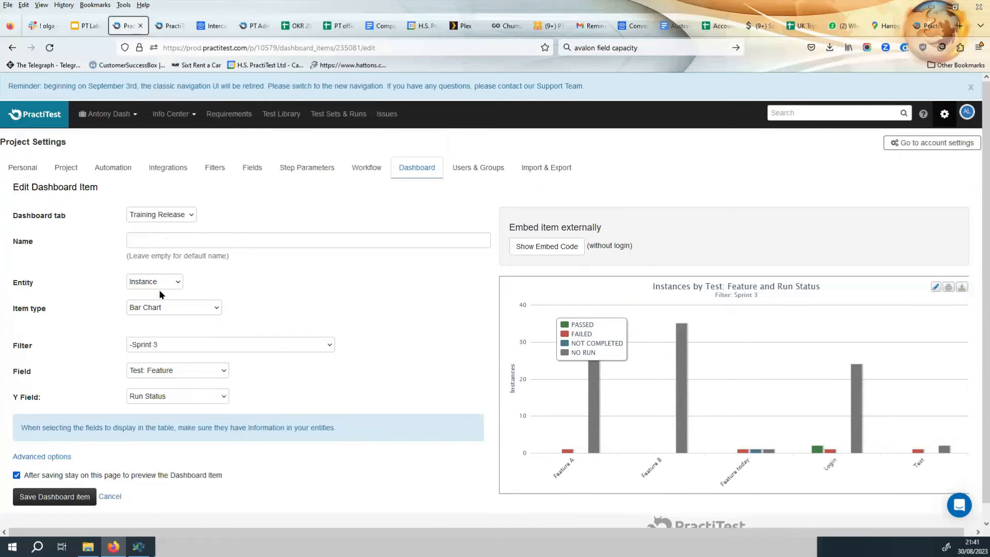
{"action": "left_click", "coordinate": [198, 345]}
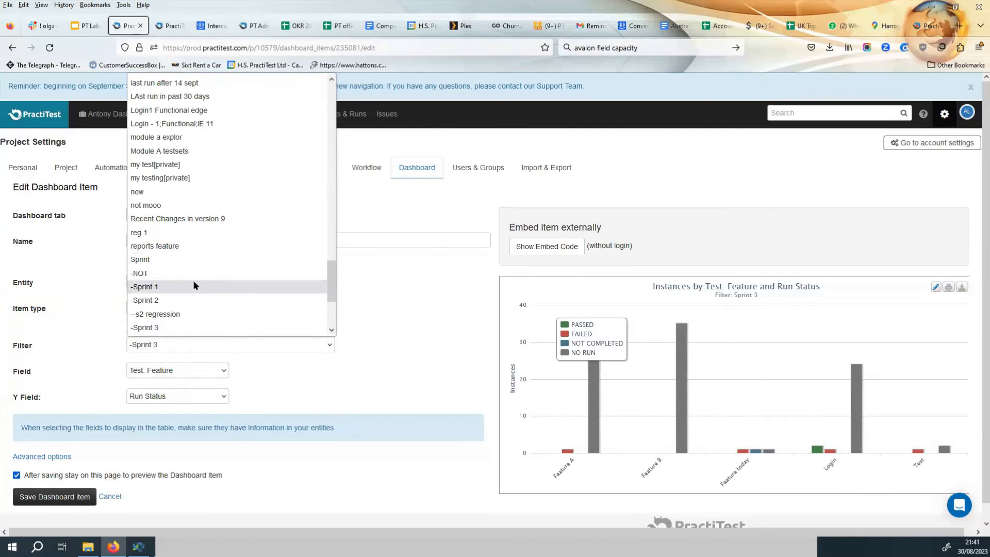
{"action": "scroll", "coordinate": [194, 285], "scroll_direction": "down", "scroll_amount": 5}
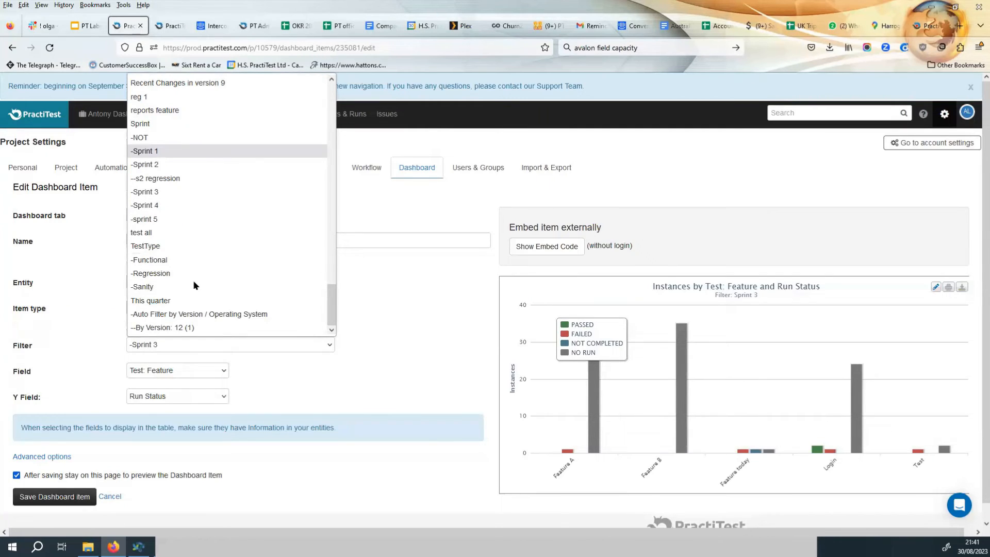
{"action": "scroll", "coordinate": [195, 285], "scroll_direction": "up", "scroll_amount": 6}
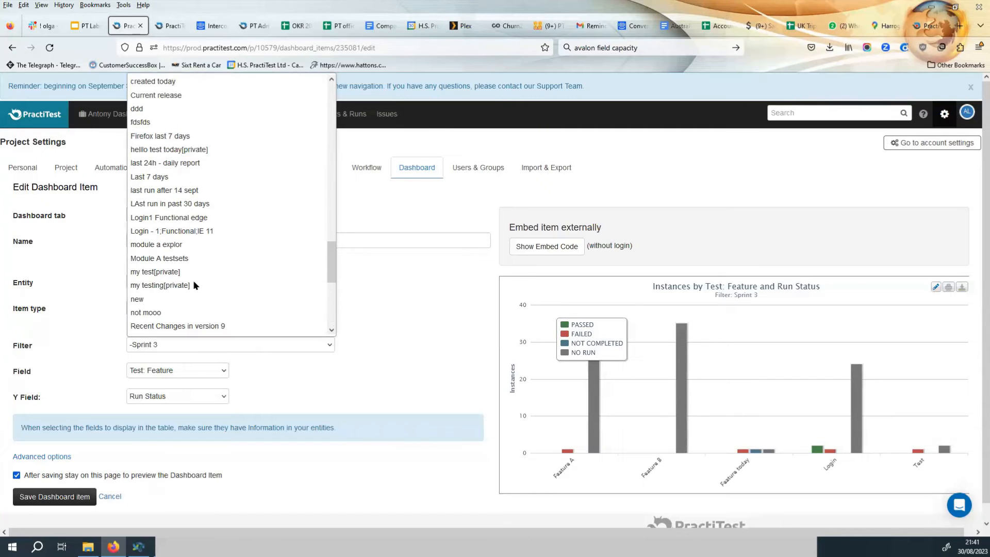
{"action": "scroll", "coordinate": [192, 280], "scroll_direction": "up", "scroll_amount": 2}
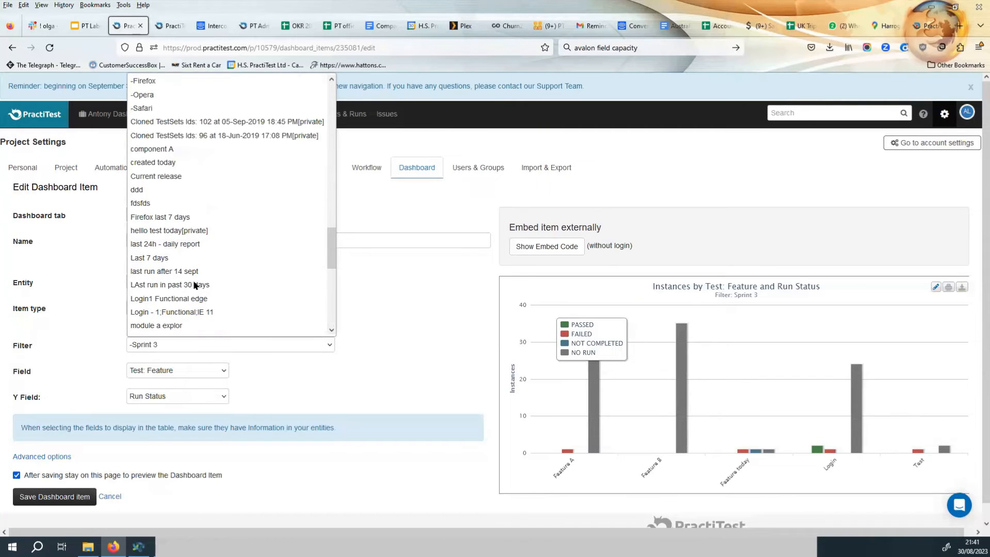
{"action": "left_click", "coordinate": [183, 175]}
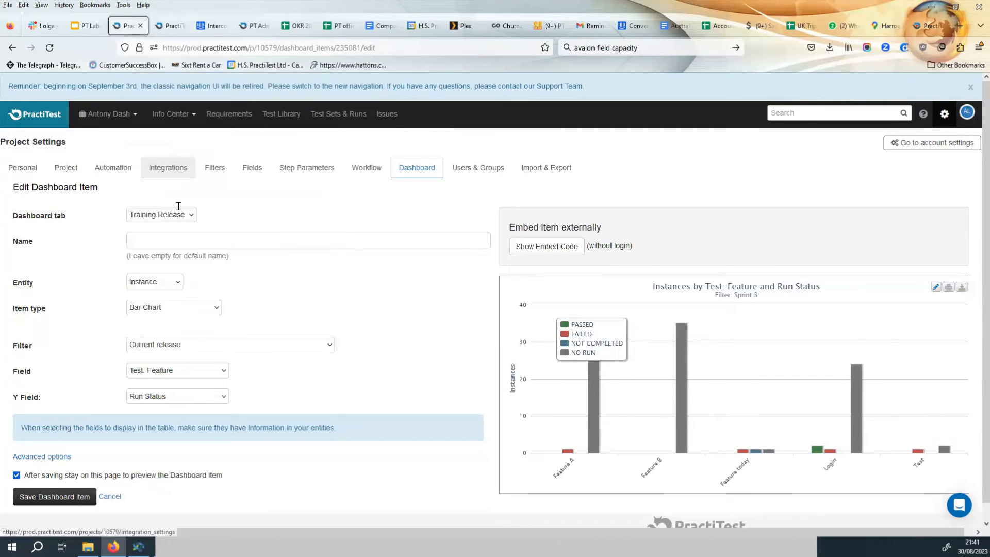
{"action": "left_click", "coordinate": [55, 499]}
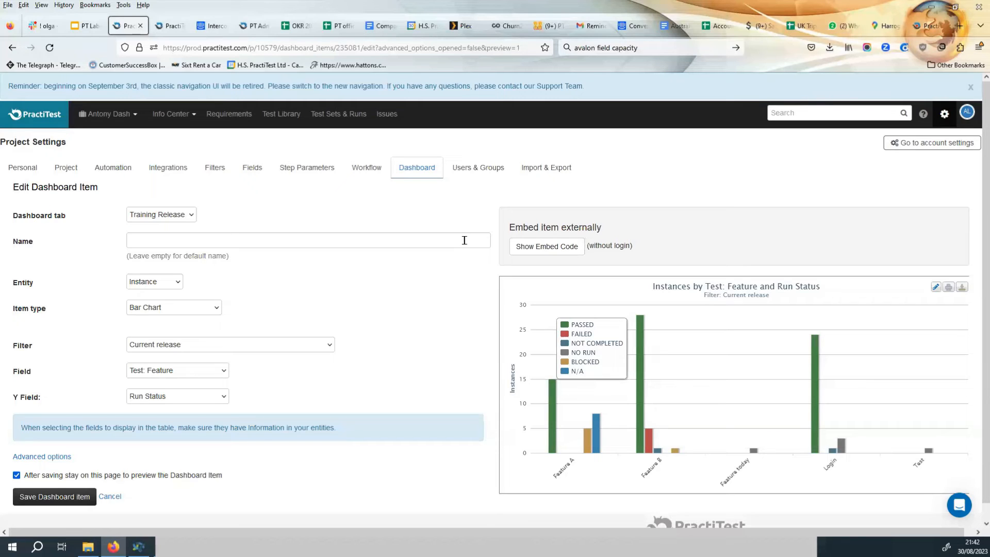
Open the Issues module and view the first issue's details before returning to the issue list.
{"action": "left_click", "coordinate": [12, 47]}
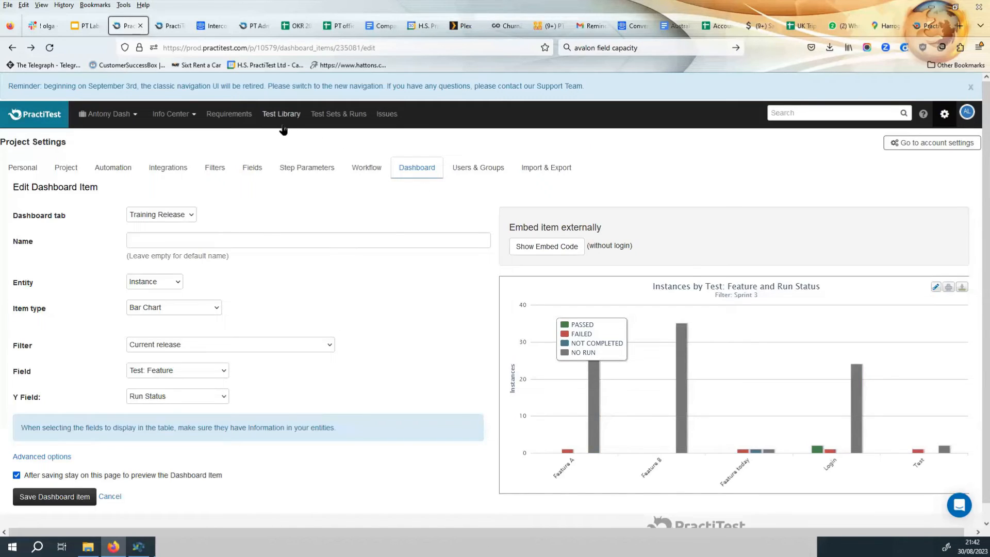
{"action": "left_click", "coordinate": [389, 115]}
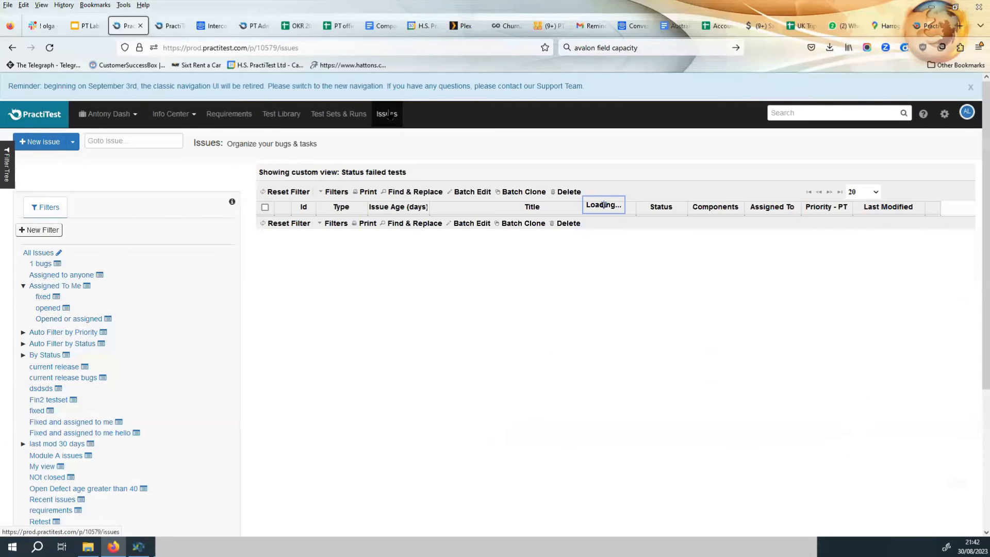
{"action": "left_click", "coordinate": [475, 228]}
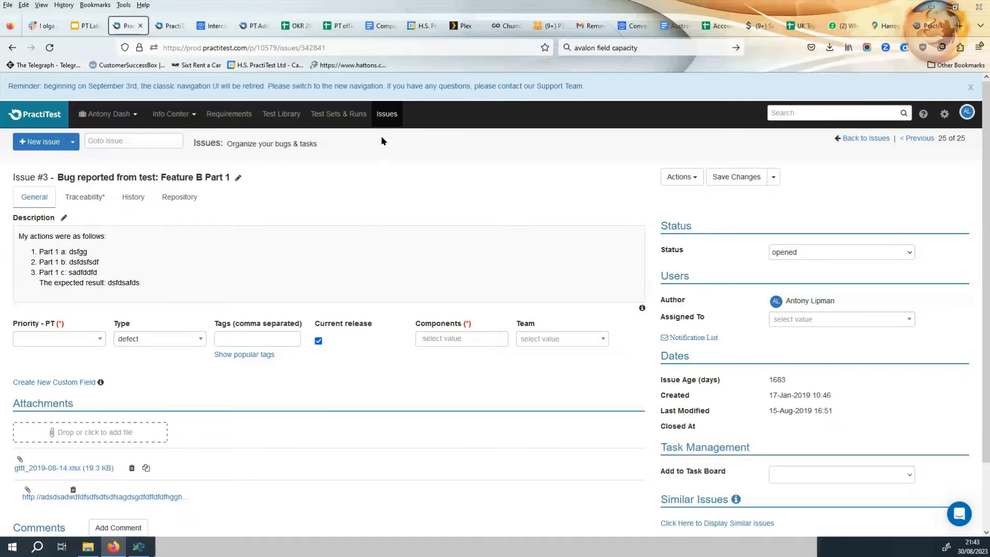
{"action": "left_click", "coordinate": [382, 114]}
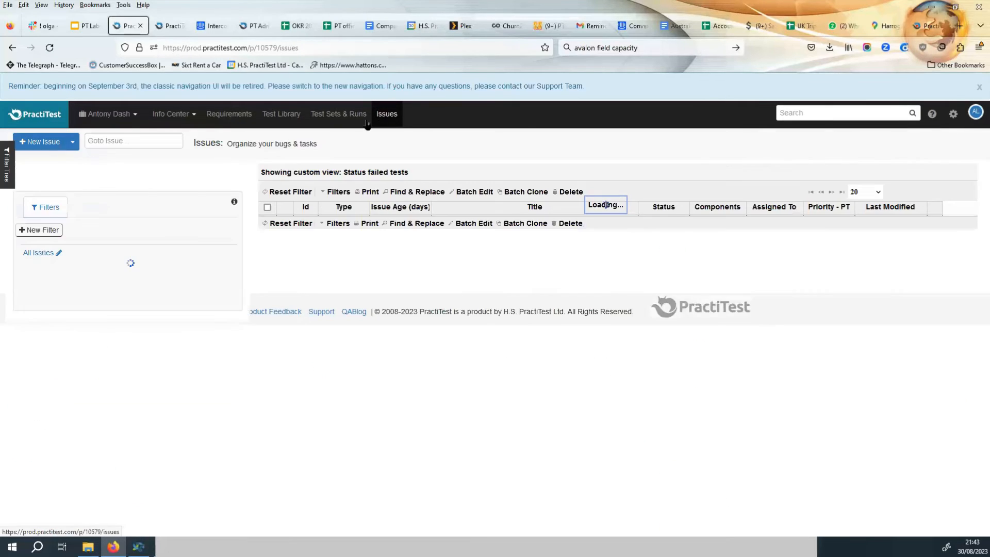
Start a new issue filter named Current Release (from TS).
{"action": "left_click", "coordinate": [36, 231]}
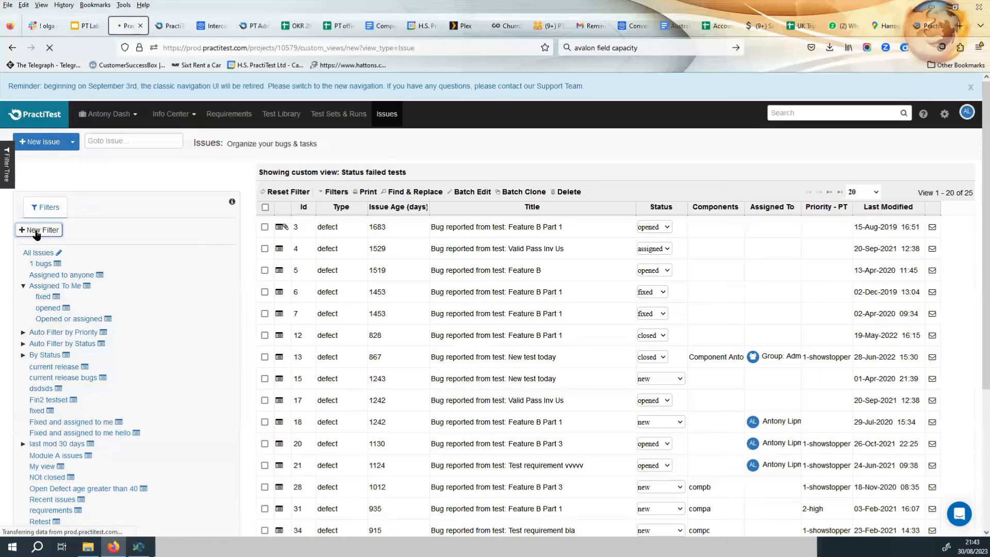
{"action": "left_click", "coordinate": [101, 246]}
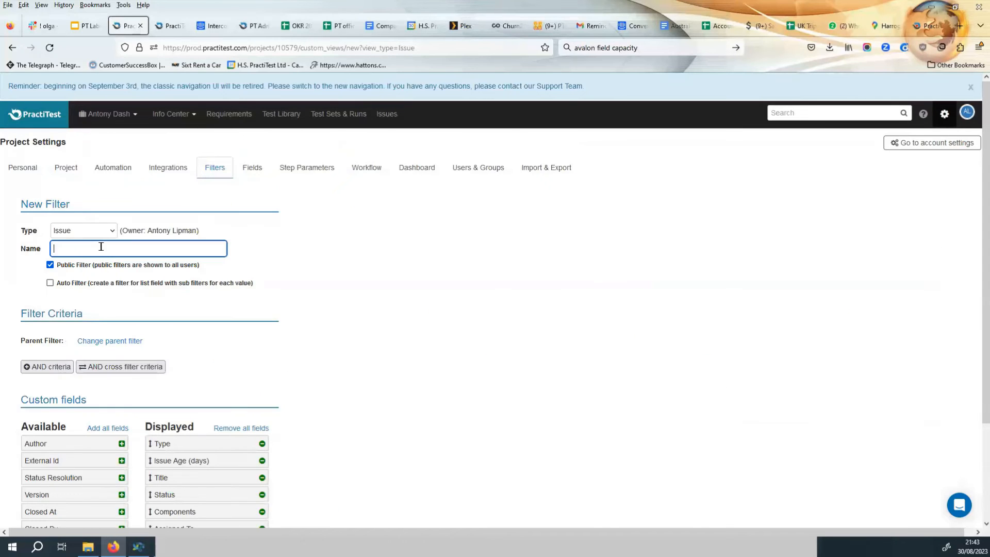
{"action": "type", "text": "Current Release (from TS)"}
{"action": "left_click", "coordinate": [44, 368]}
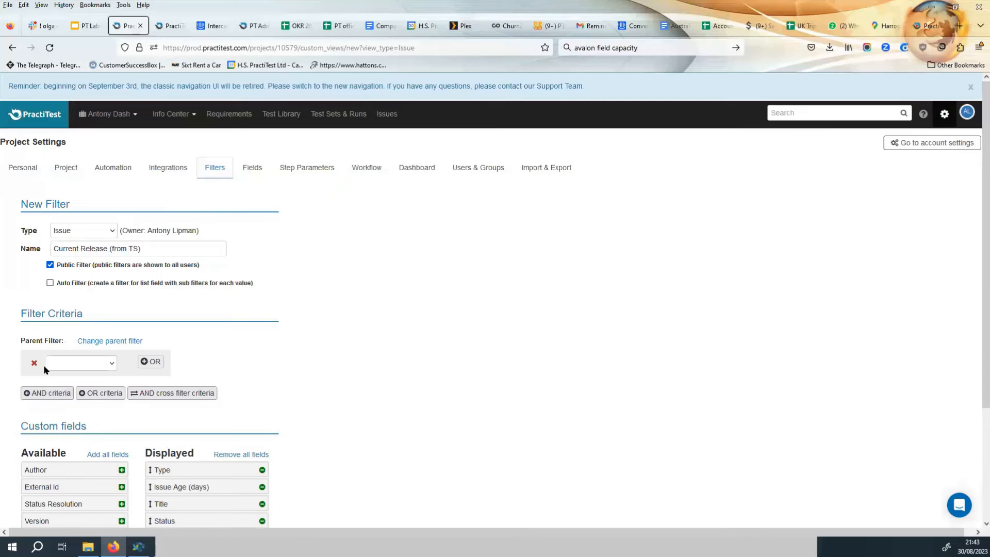
{"action": "left_click", "coordinate": [34, 364]}
Add a cross filter criterion on TestSet using the Current release filter and save the new filter.
{"action": "left_click", "coordinate": [120, 366]}
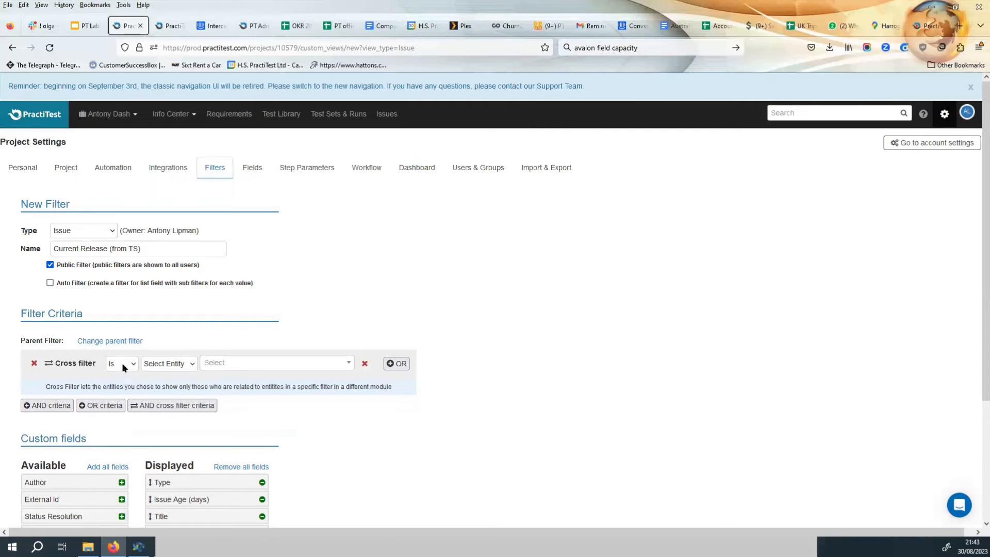
{"action": "left_click", "coordinate": [177, 364]}
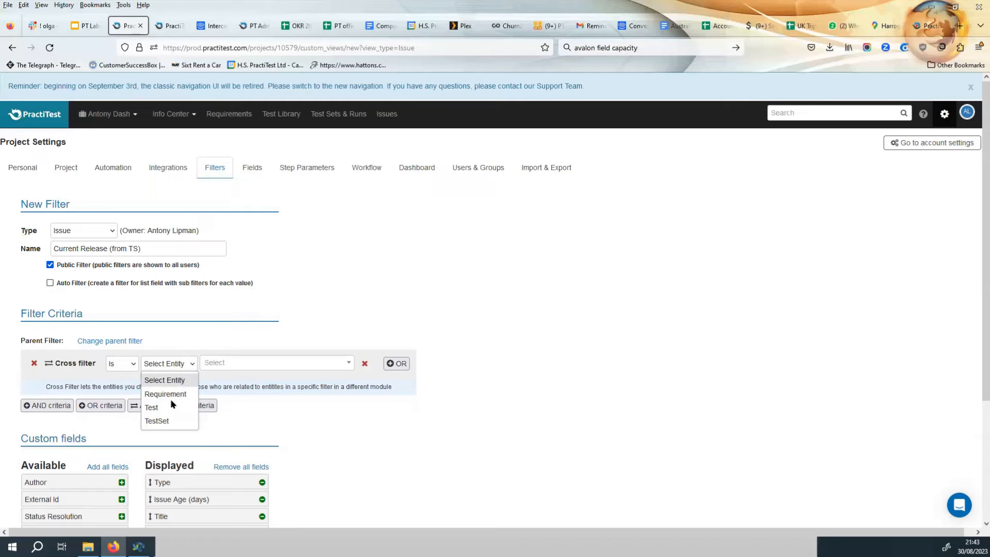
{"action": "left_click", "coordinate": [156, 421]}
{"action": "left_click", "coordinate": [285, 363]}
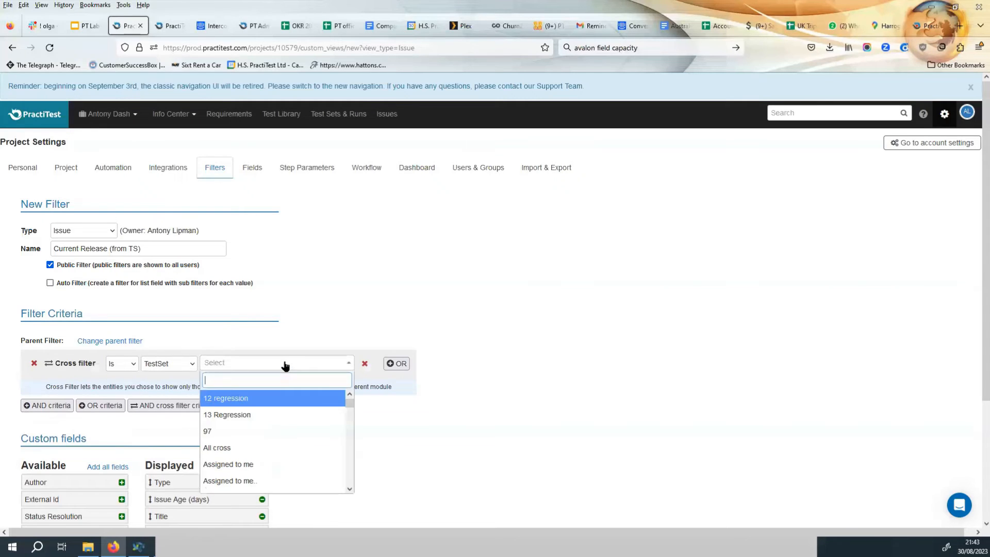
{"action": "type", "text": "curre"}
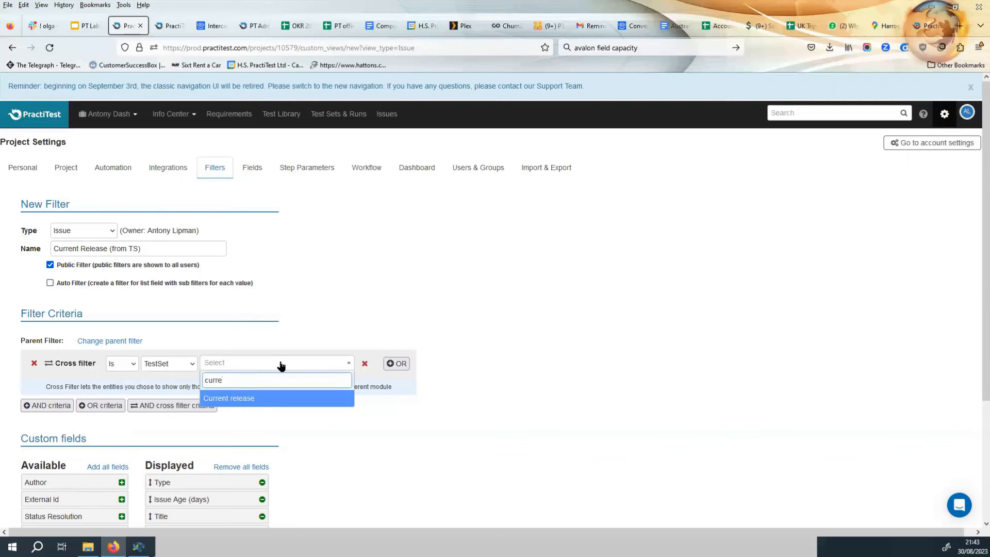
{"action": "left_click", "coordinate": [259, 398]}
{"action": "scroll", "coordinate": [335, 438], "scroll_direction": "down", "scroll_amount": 3}
{"action": "left_click", "coordinate": [51, 490]}
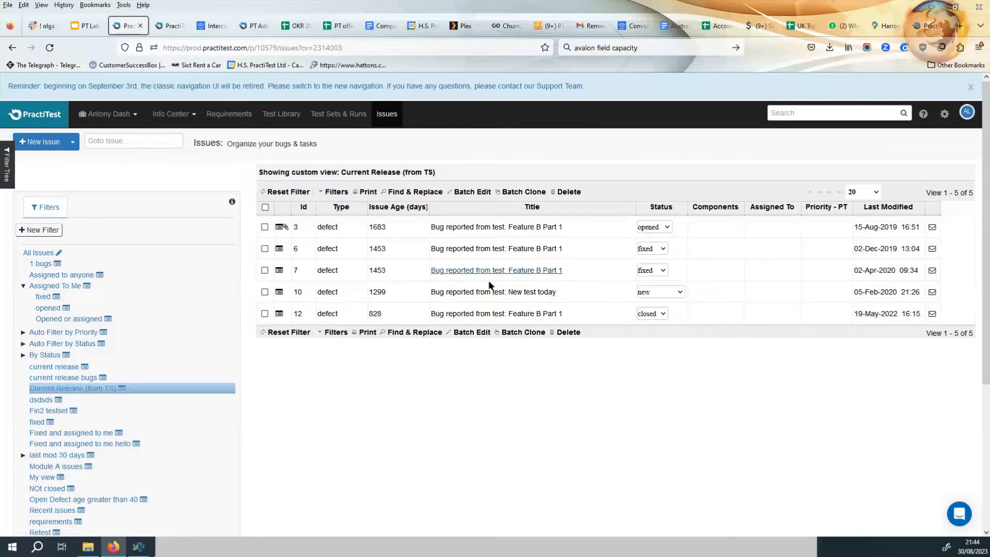
Trace the first filtered issue through its linked test run to its parent test set.
{"action": "left_click", "coordinate": [503, 227]}
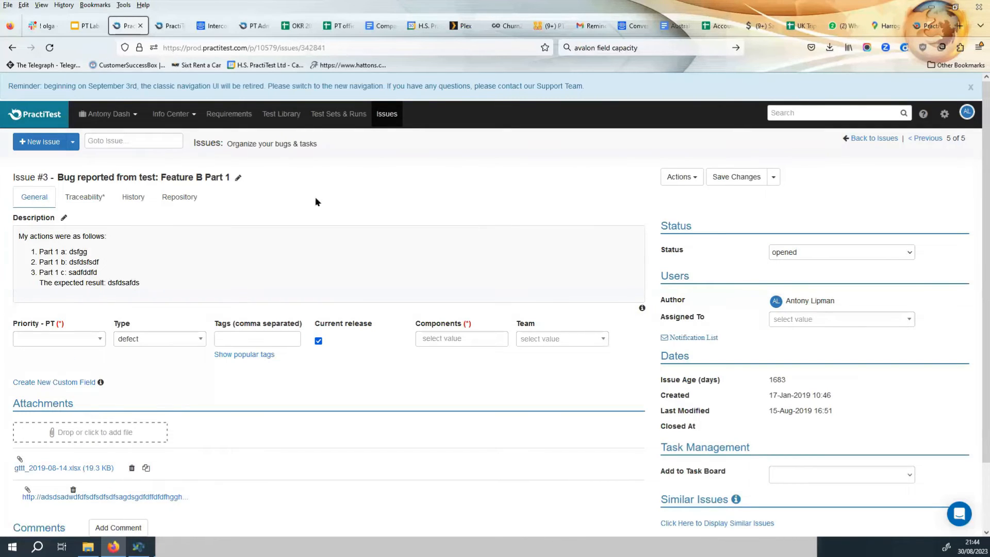
{"action": "left_click", "coordinate": [88, 196]}
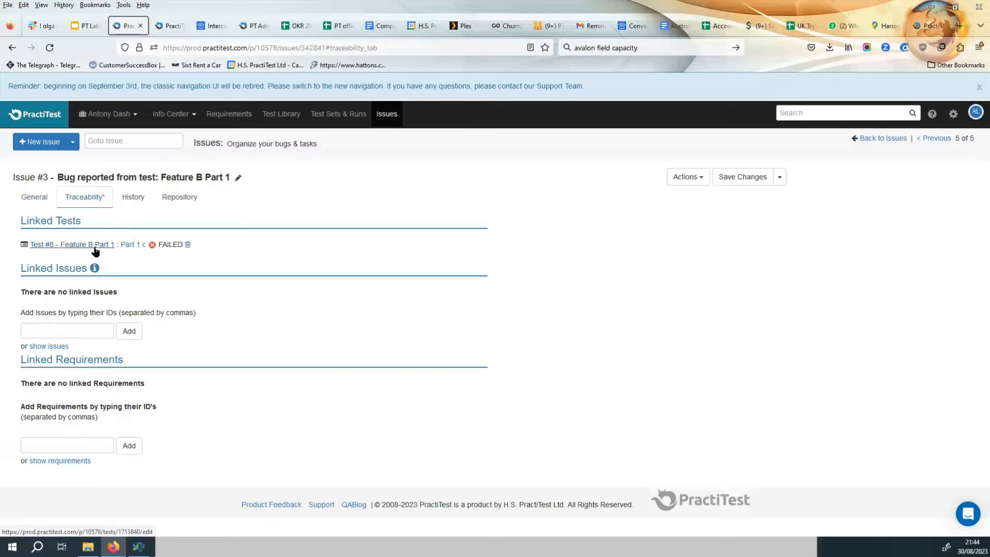
{"action": "left_click", "coordinate": [138, 244]}
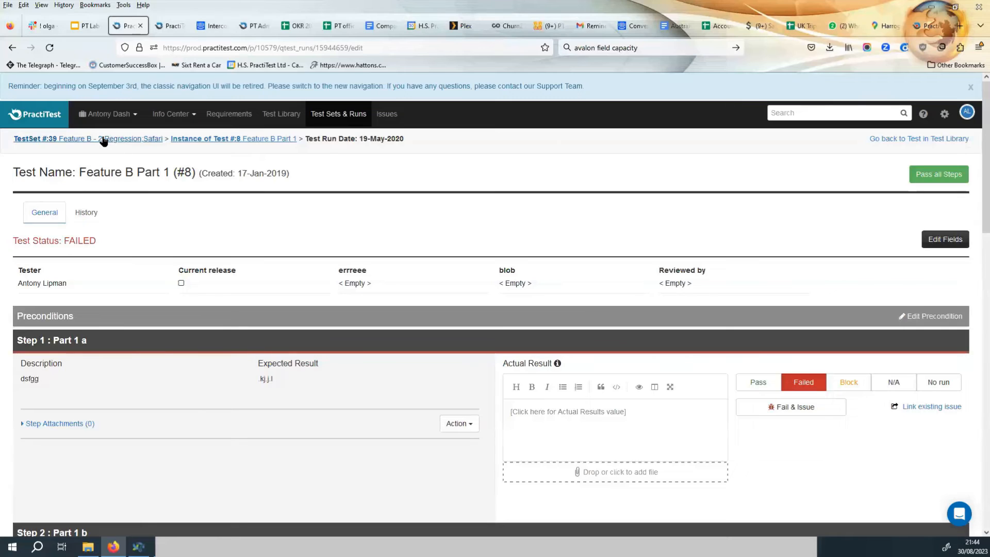
{"action": "left_click", "coordinate": [103, 141]}
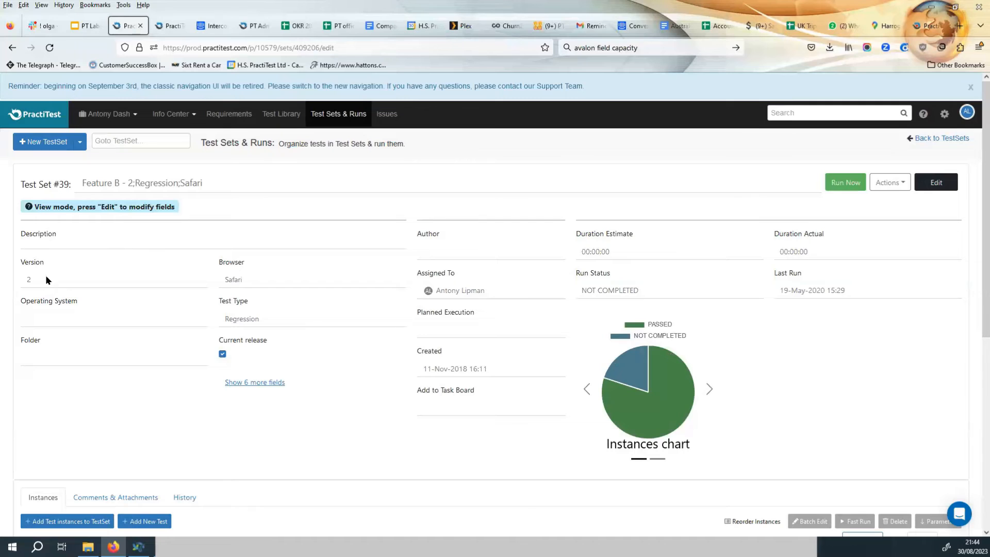
Return to Issues and open the dashboards to view the updated Training Release chart.
{"action": "left_click", "coordinate": [391, 116]}
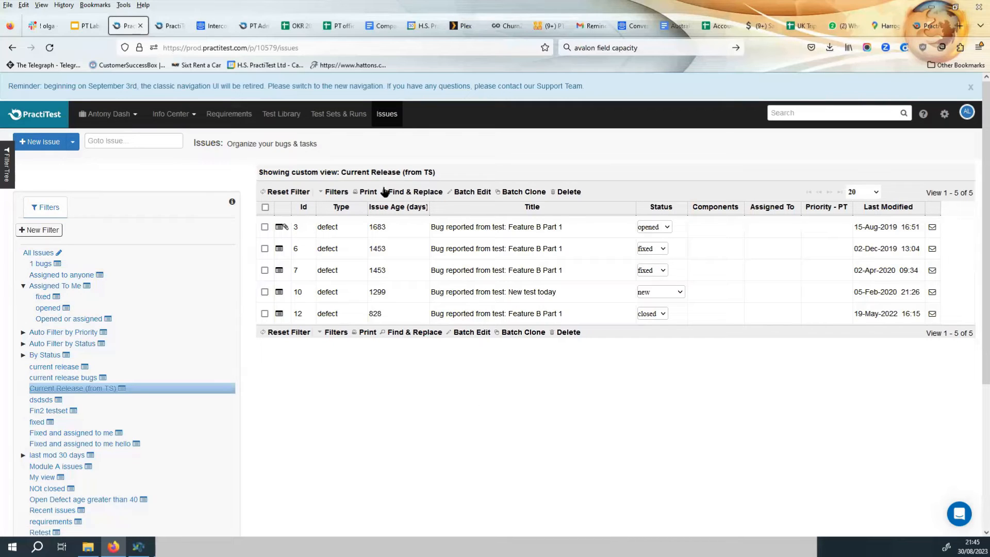
{"action": "left_click", "coordinate": [175, 115]}
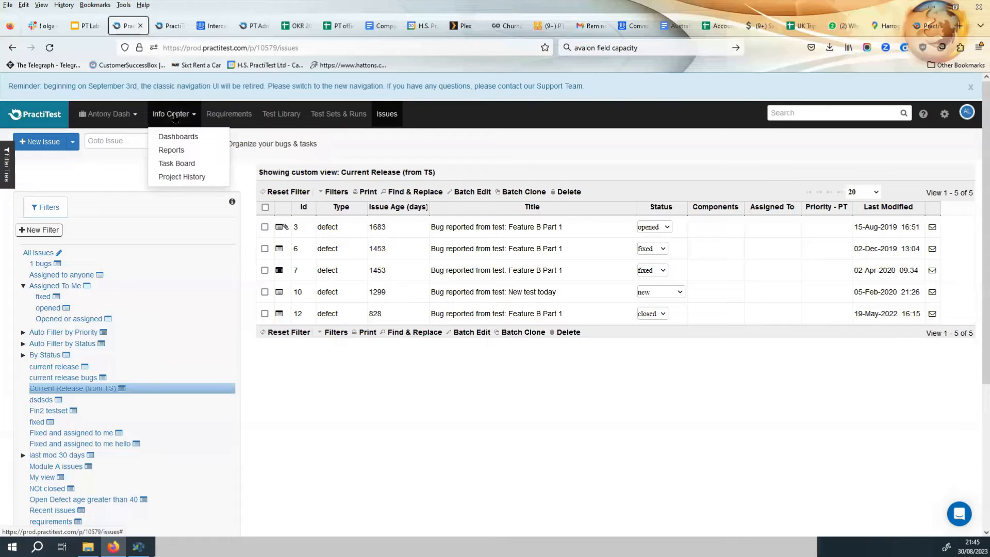
{"action": "left_click", "coordinate": [177, 133]}
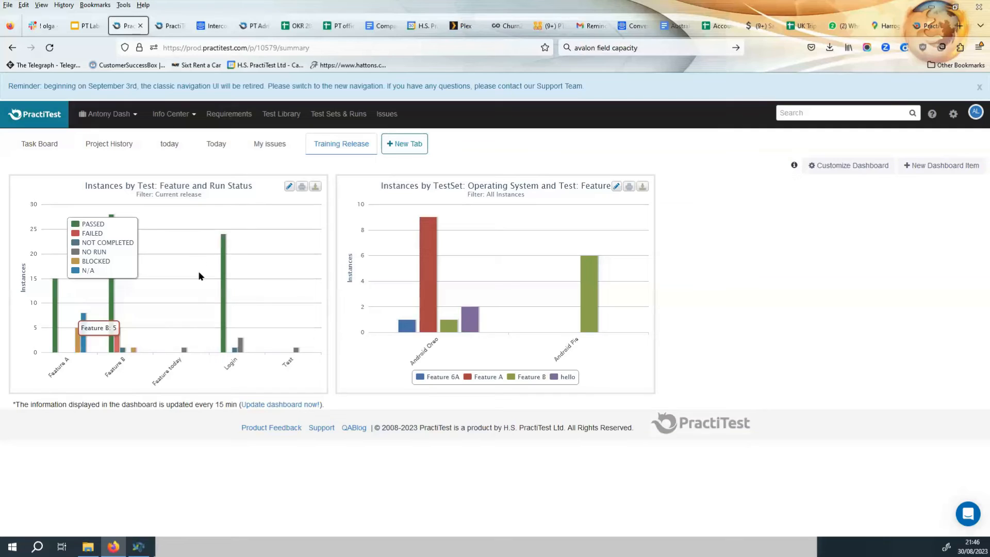
Open the Report Center and expand the history of the test summary with linked issues report.
{"action": "left_click", "coordinate": [176, 118]}
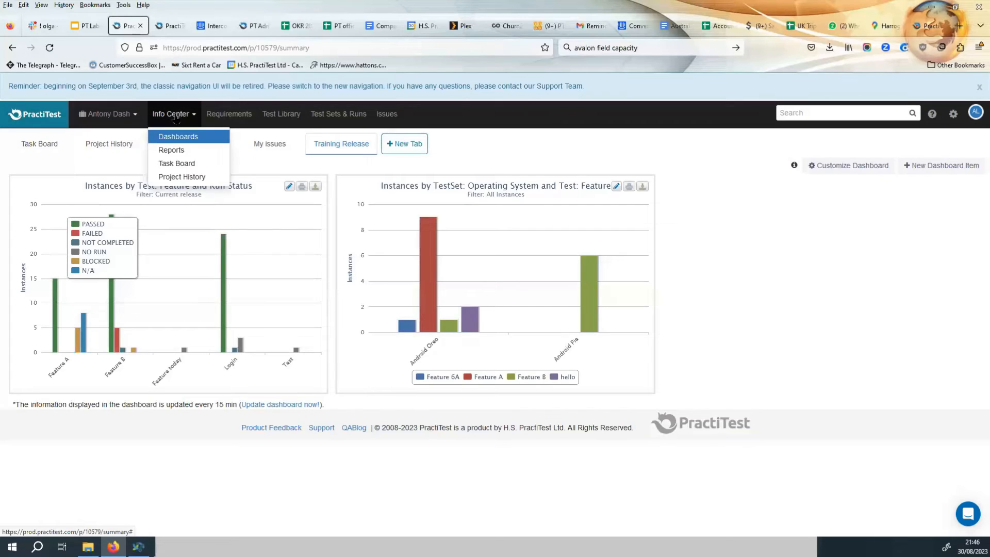
{"action": "left_click", "coordinate": [175, 149]}
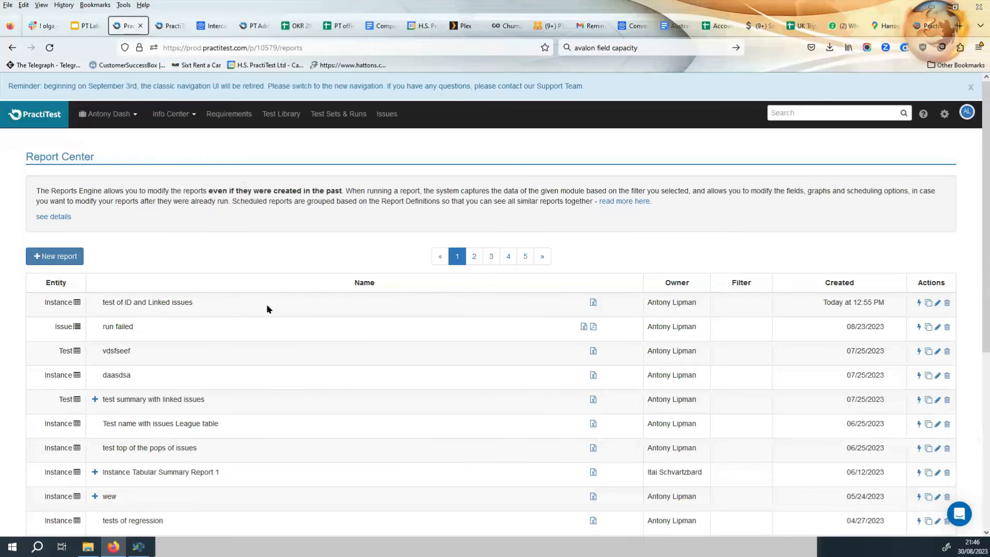
{"action": "scroll", "coordinate": [564, 309], "scroll_direction": "down", "scroll_amount": 2}
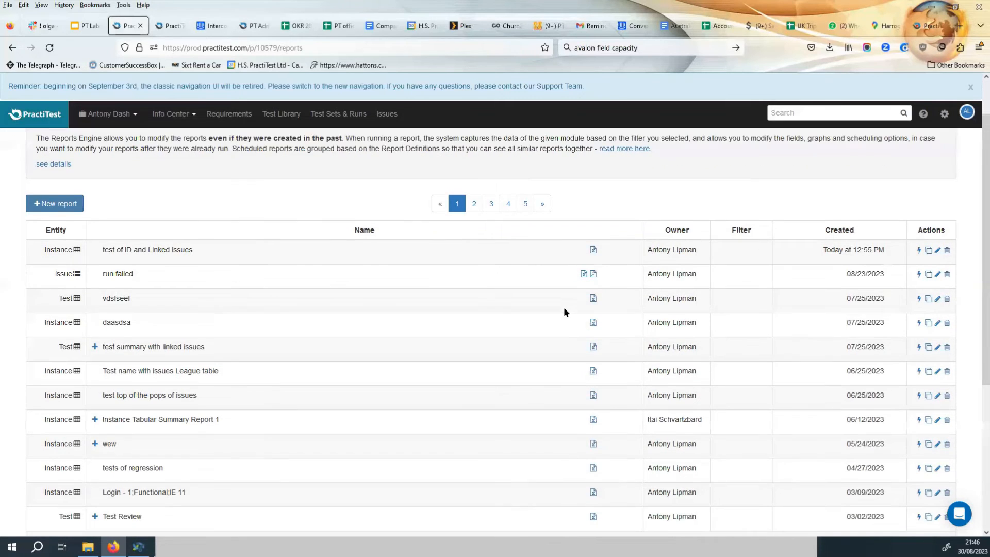
{"action": "scroll", "coordinate": [515, 340], "scroll_direction": "up", "scroll_amount": 1}
{"action": "left_click", "coordinate": [95, 347]}
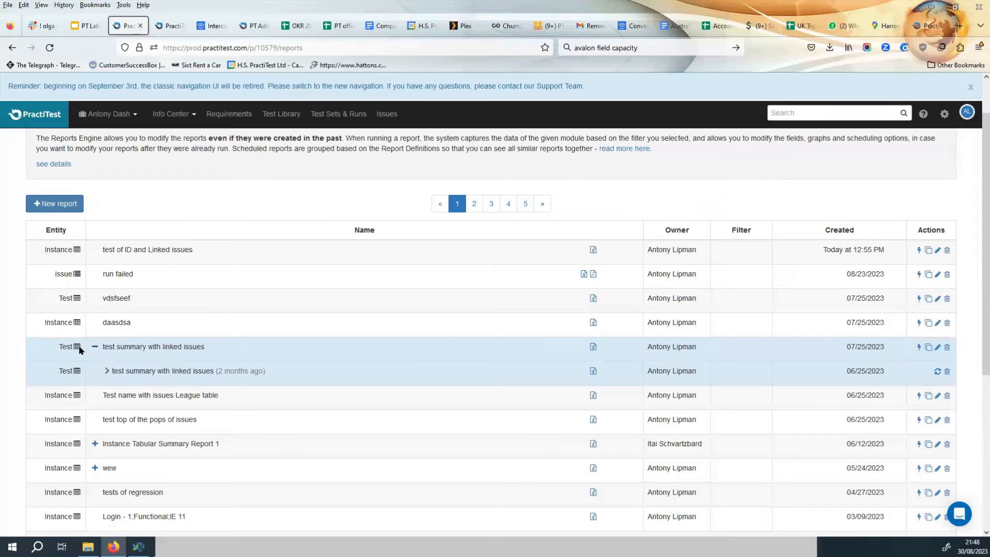
{"action": "left_click", "coordinate": [95, 349]}
{"action": "left_click", "coordinate": [95, 348]}
Start a new report and review the available report categories by entity.
{"action": "left_click", "coordinate": [57, 203]}
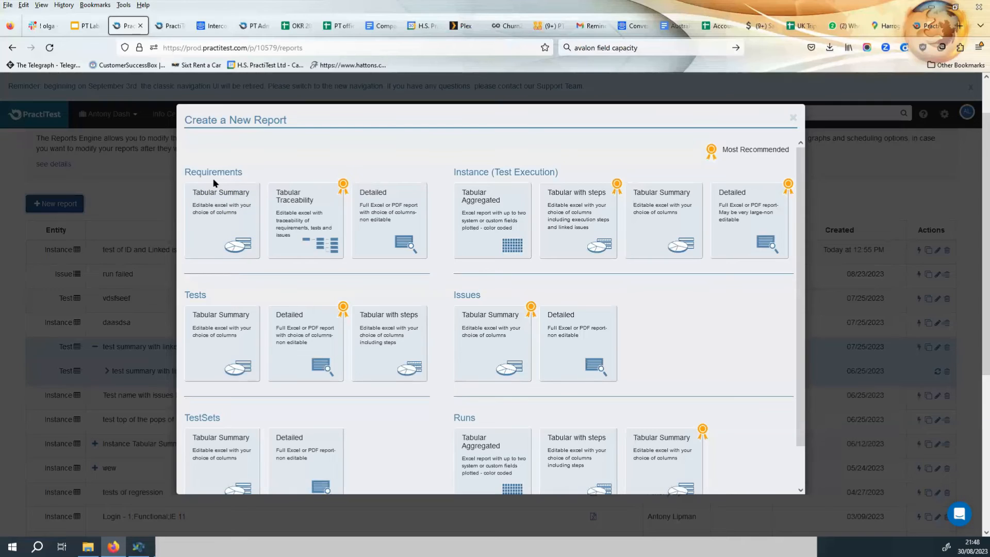
{"action": "left_click_drag", "start_coordinate": [246, 173], "coordinate": [183, 173]}
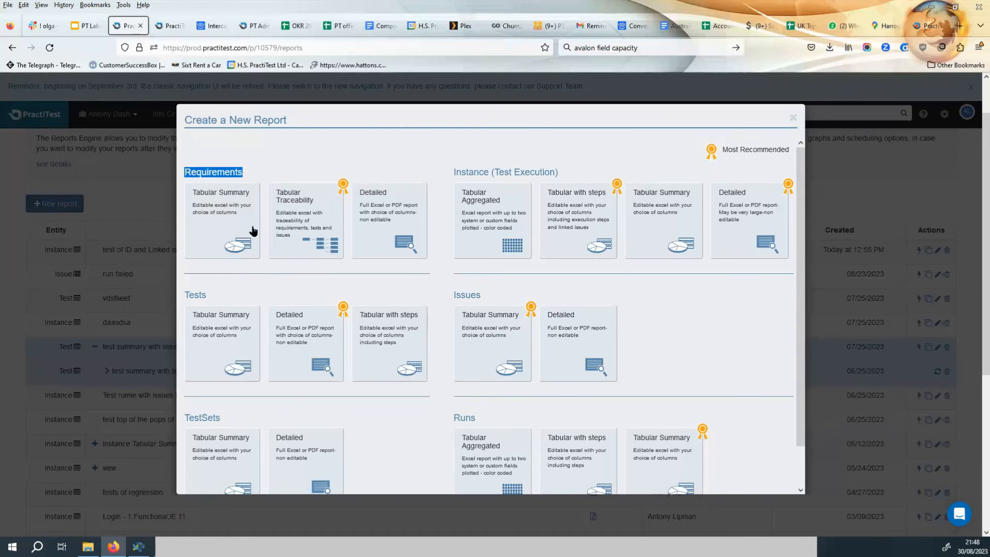
{"action": "triple_click", "coordinate": [493, 172]}
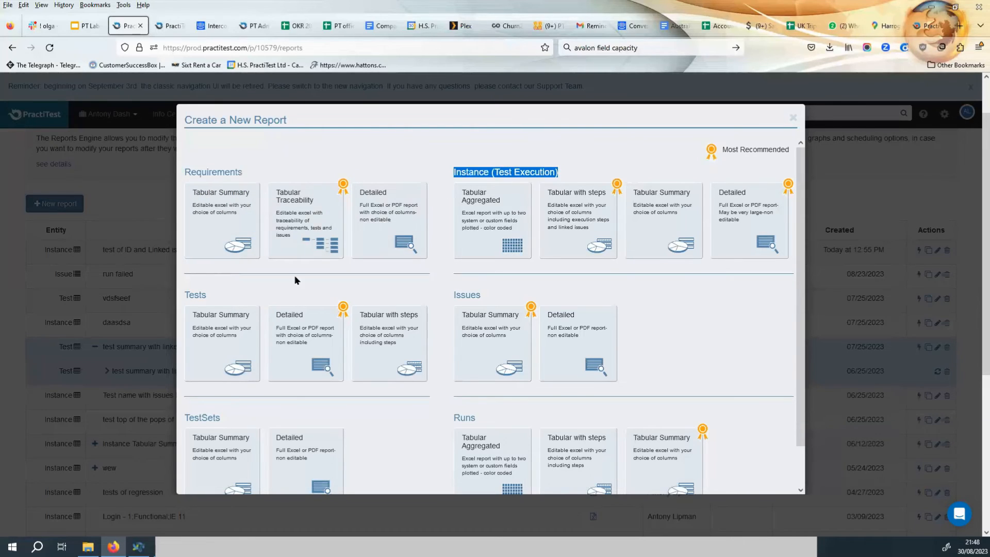
{"action": "left_click_drag", "start_coordinate": [216, 293], "coordinate": [186, 295]}
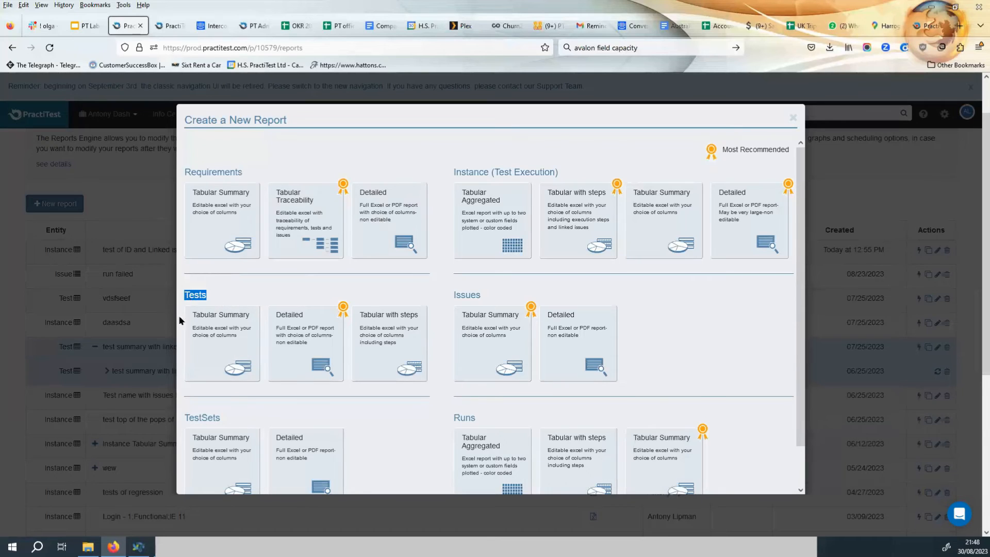
{"action": "left_click_drag", "start_coordinate": [482, 294], "coordinate": [455, 294]}
{"action": "left_click_drag", "start_coordinate": [477, 419], "coordinate": [444, 418]}
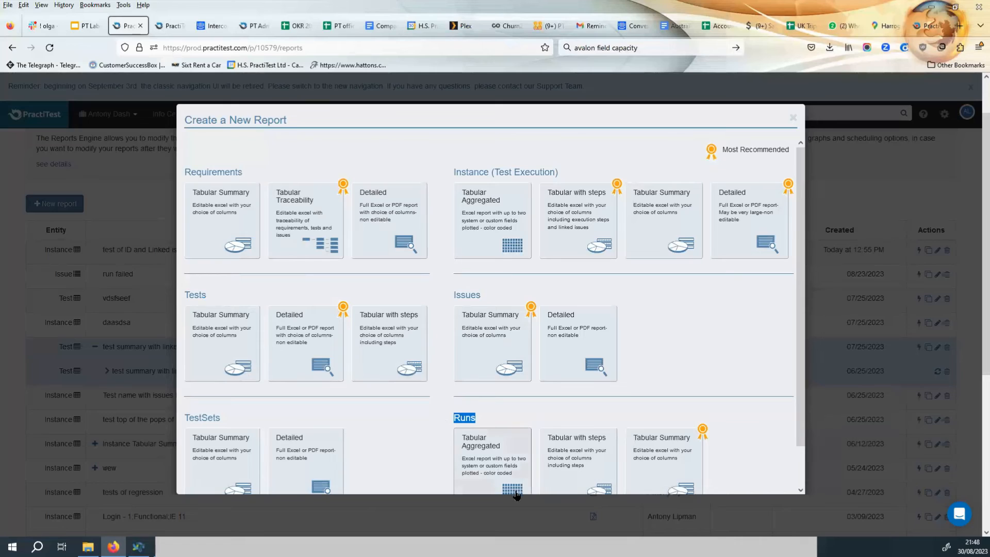
Choose the Instance Tabular Aggregated report type for a new report.
{"action": "scroll", "coordinate": [516, 479], "scroll_direction": "down", "scroll_amount": 1}
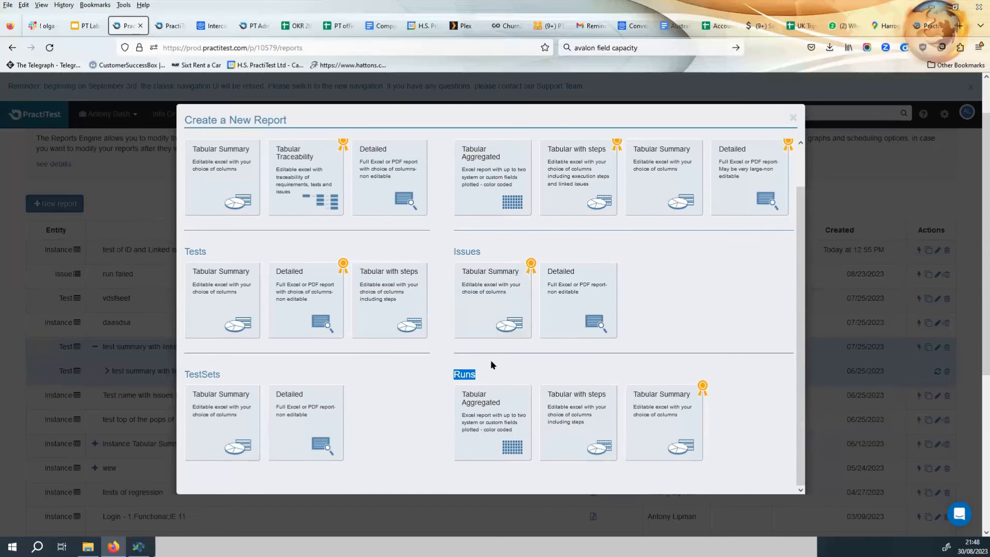
{"action": "left_click", "coordinate": [502, 182]}
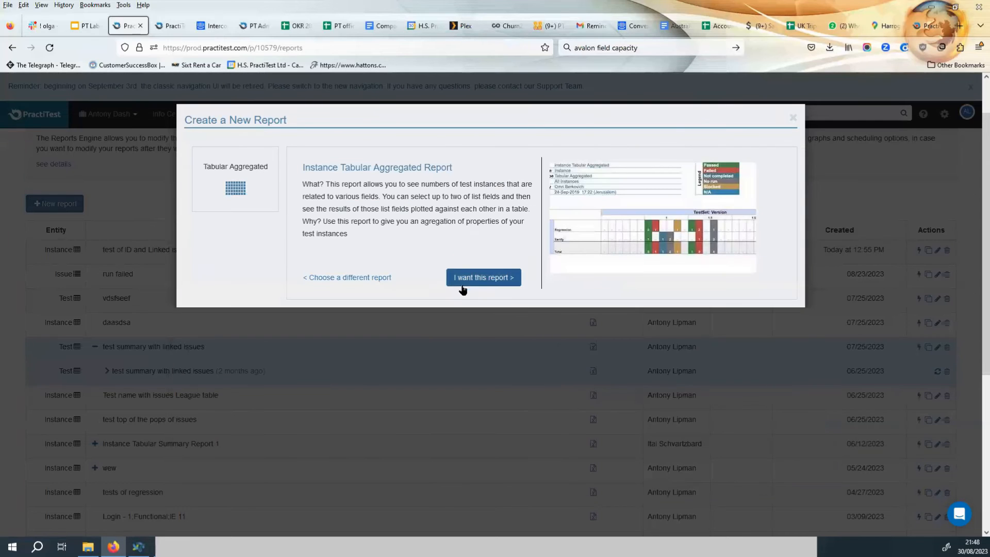
{"action": "left_click", "coordinate": [484, 281]}
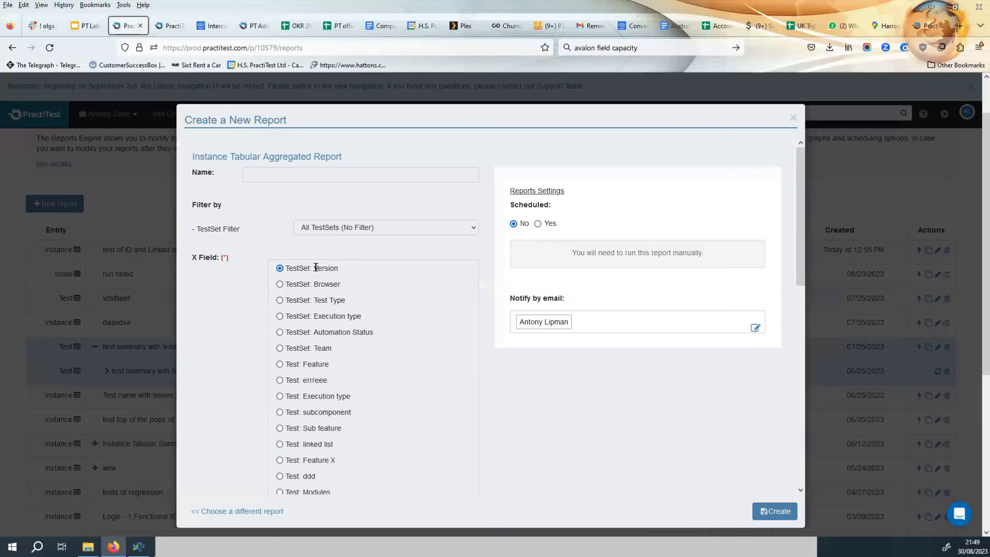
Filter test sets by Test Type: Regression and set the report's Y field to Test: Feature.
{"action": "left_click", "coordinate": [391, 227]}
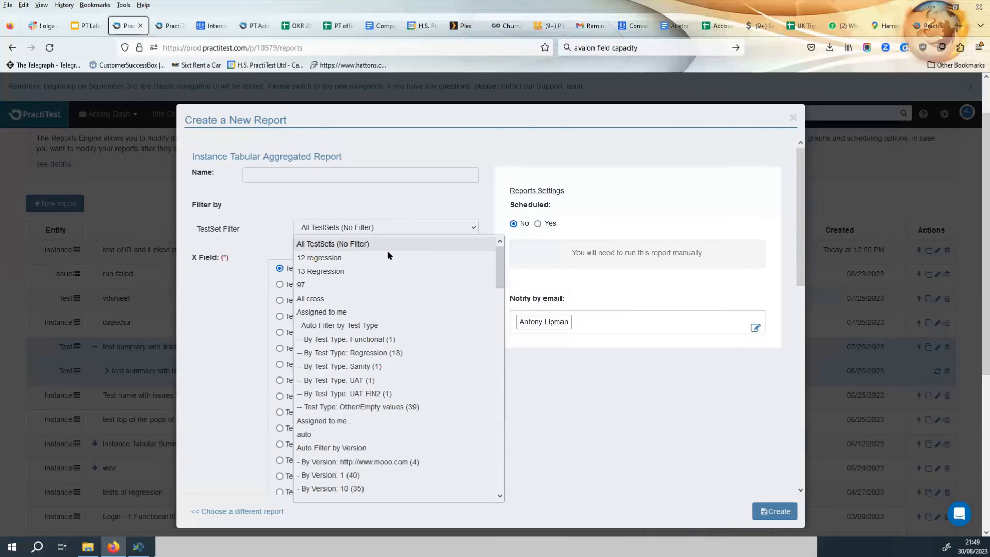
{"action": "left_click", "coordinate": [406, 353]}
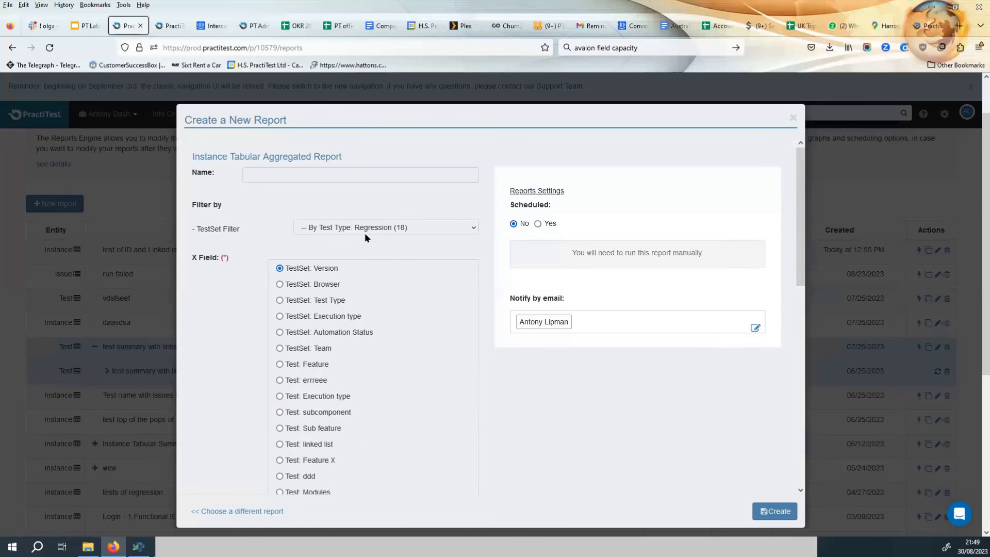
{"action": "scroll", "coordinate": [388, 352], "scroll_direction": "down", "scroll_amount": 1}
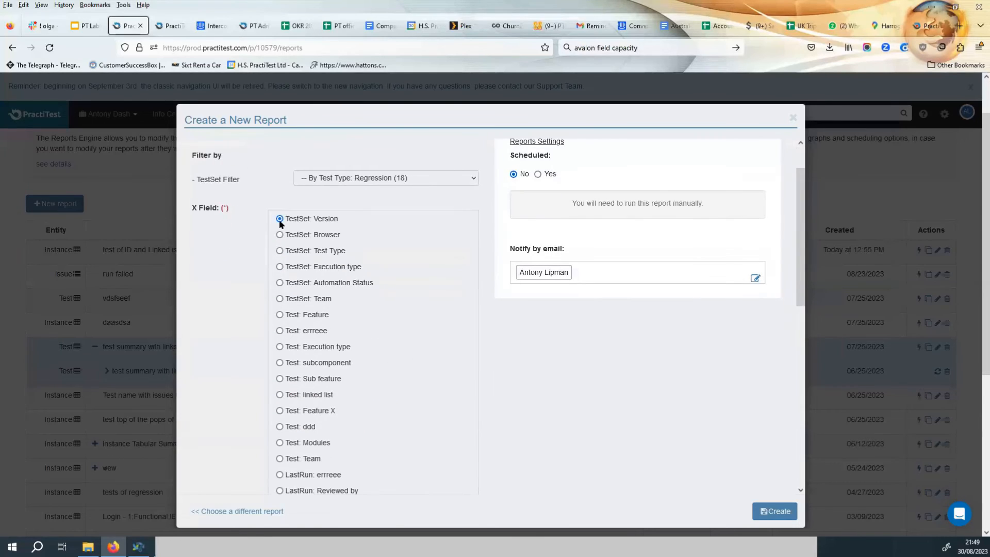
{"action": "scroll", "coordinate": [342, 285], "scroll_direction": "down", "scroll_amount": 4}
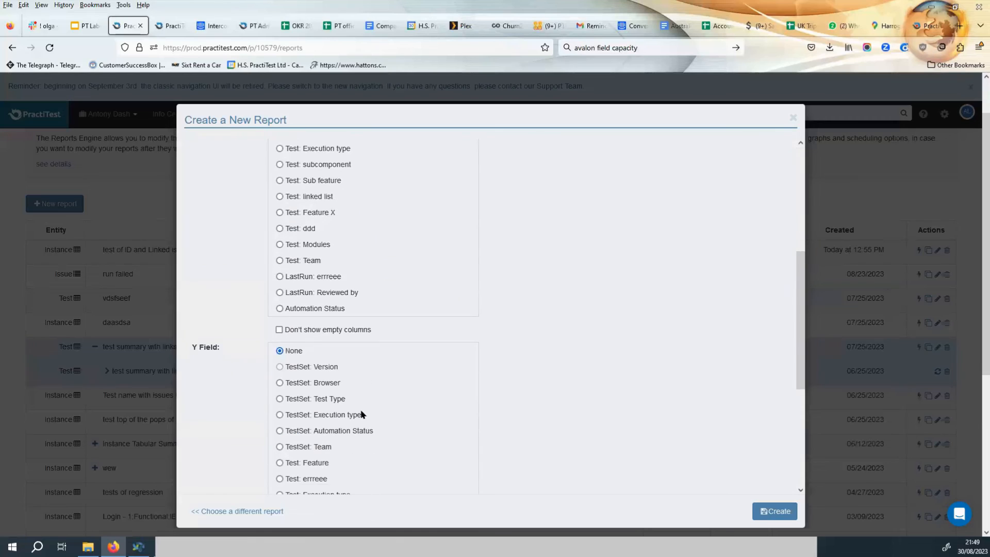
{"action": "scroll", "coordinate": [287, 444], "scroll_direction": "down", "scroll_amount": 2}
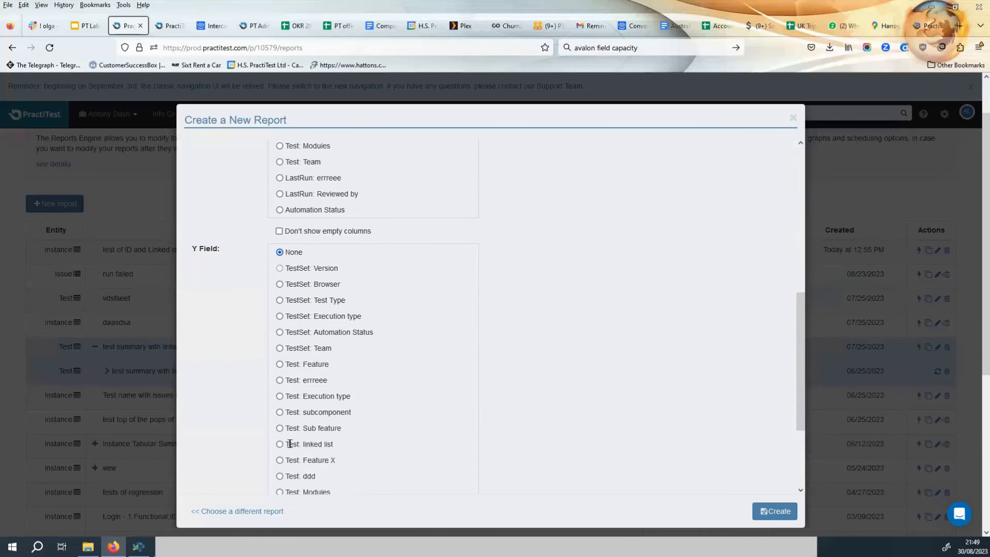
{"action": "scroll", "coordinate": [275, 442], "scroll_direction": "down", "scroll_amount": 1}
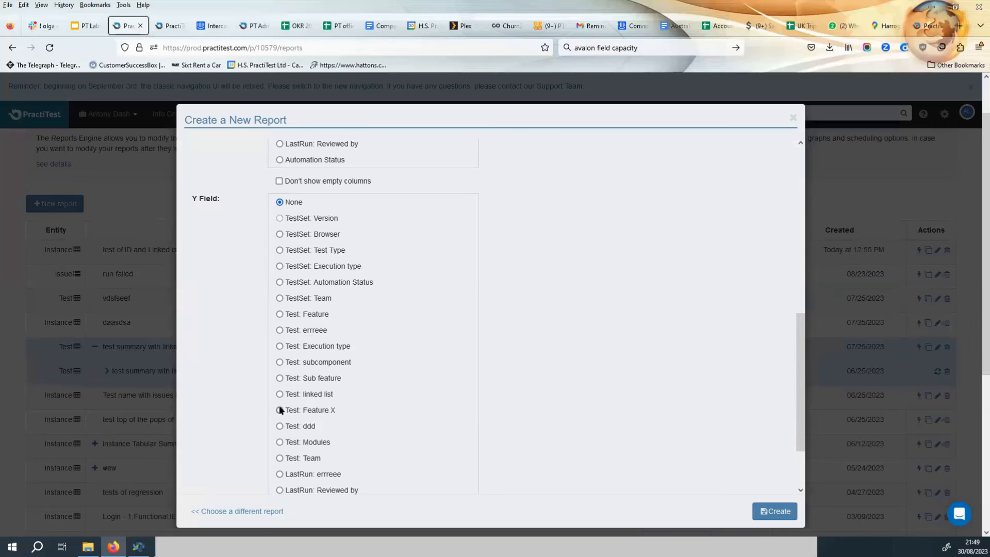
{"action": "left_click", "coordinate": [279, 314]}
{"action": "scroll", "coordinate": [660, 407], "scroll_direction": "up", "scroll_amount": 3}
{"action": "scroll", "coordinate": [657, 403], "scroll_direction": "down", "scroll_amount": 3}
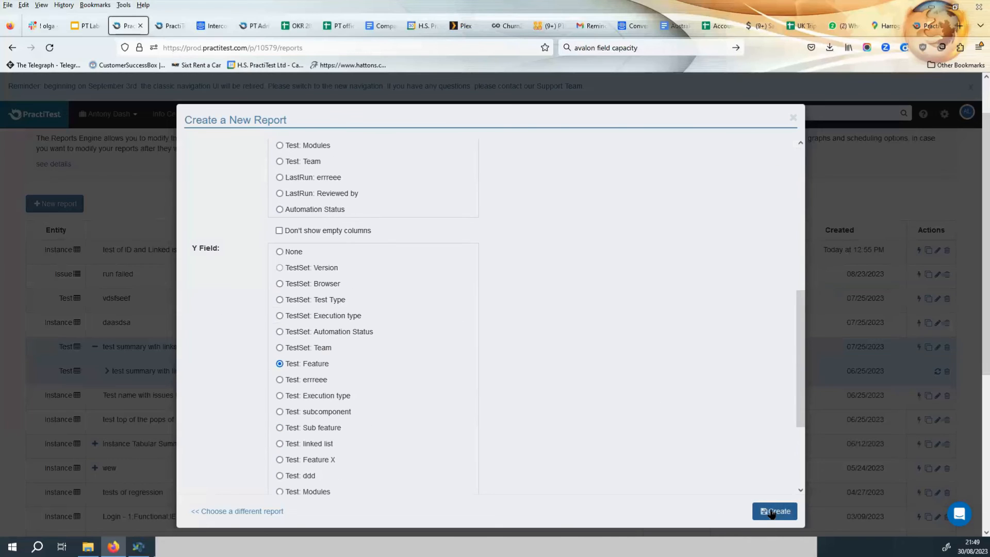
Name the report Training Aggregated and create it.
{"action": "left_click", "coordinate": [771, 511]}
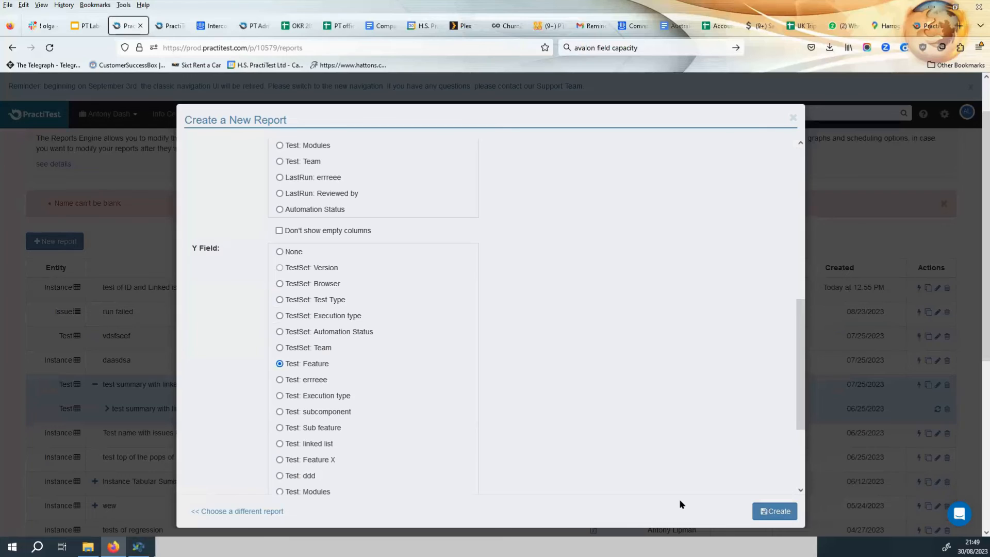
{"action": "scroll", "coordinate": [592, 384], "scroll_direction": "up", "scroll_amount": 10}
{"action": "left_click", "coordinate": [307, 212]}
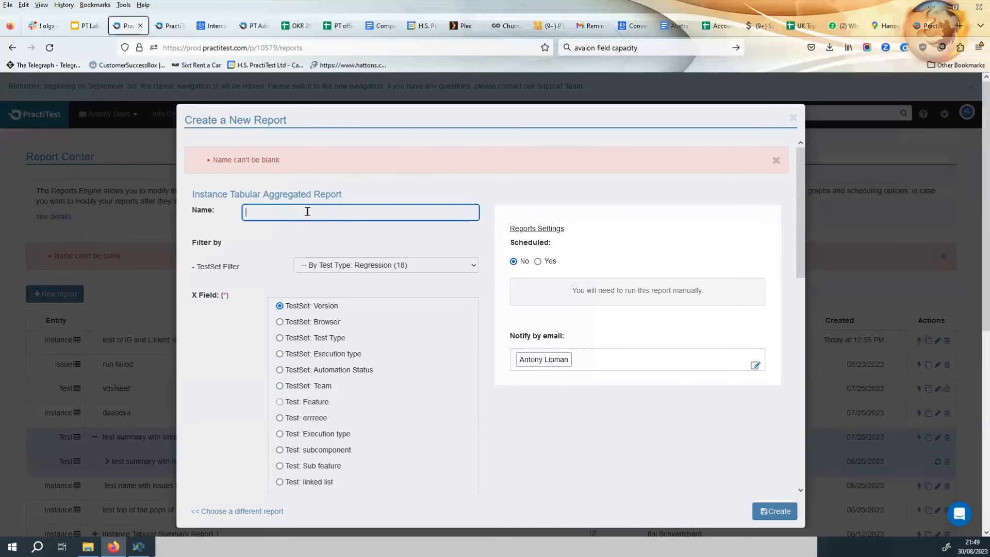
{"action": "type", "text": "Training Aggregated"}
{"action": "scroll", "coordinate": [497, 382], "scroll_direction": "down", "scroll_amount": 2}
{"action": "scroll", "coordinate": [496, 383], "scroll_direction": "down", "scroll_amount": 5}
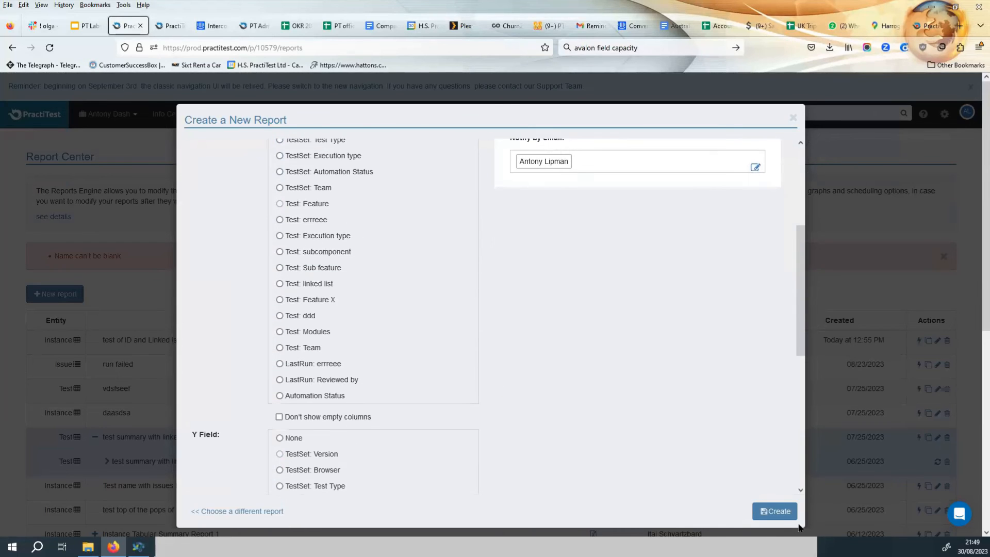
{"action": "left_click", "coordinate": [775, 511]}
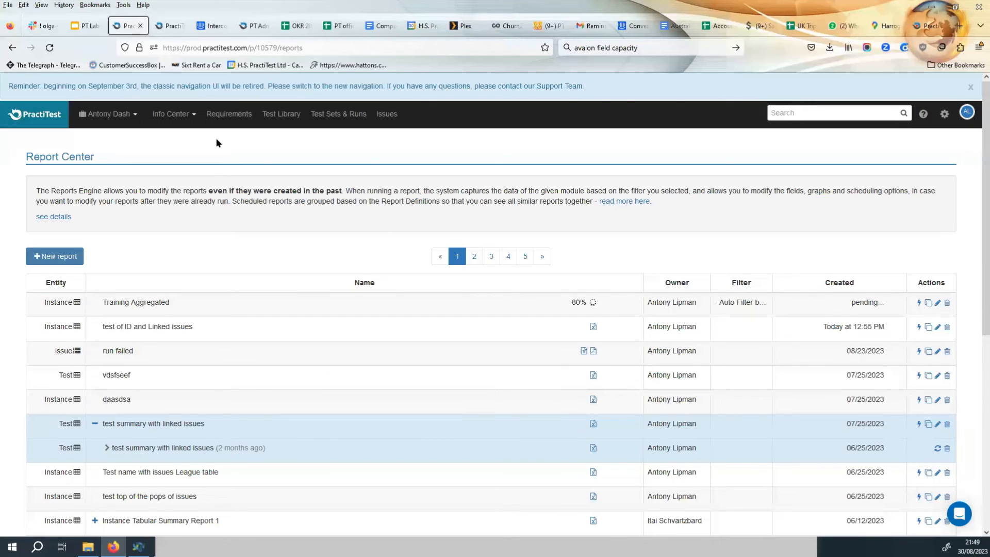
Download the Training Aggregated report, review its spreadsheet in Excel, and close it.
{"action": "left_click", "coordinate": [48, 48]}
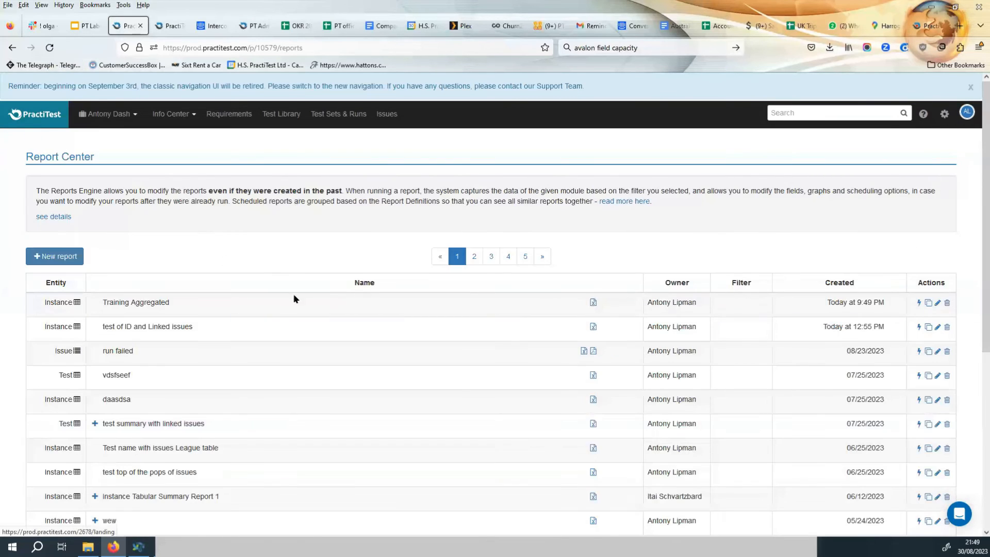
{"action": "left_click", "coordinate": [592, 303]}
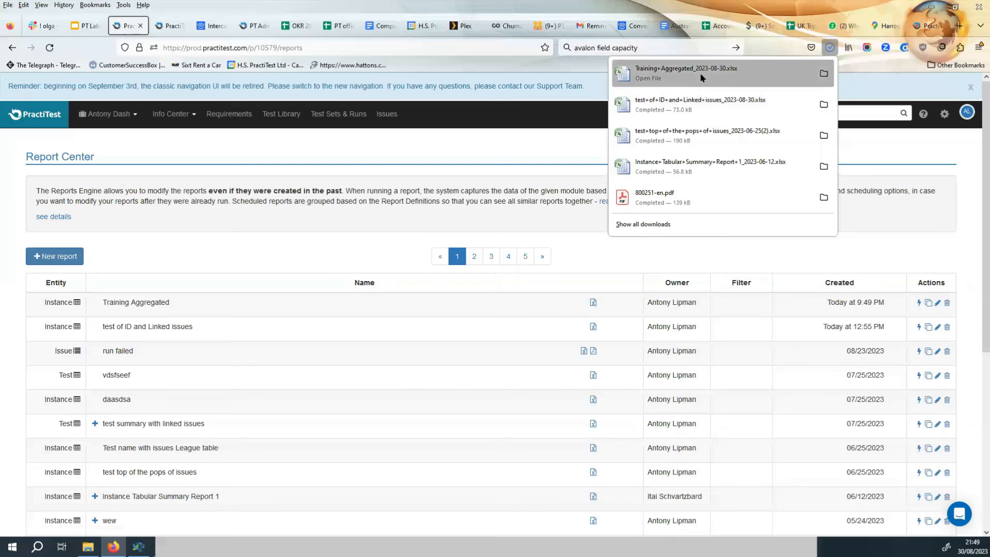
{"action": "left_click", "coordinate": [691, 77]}
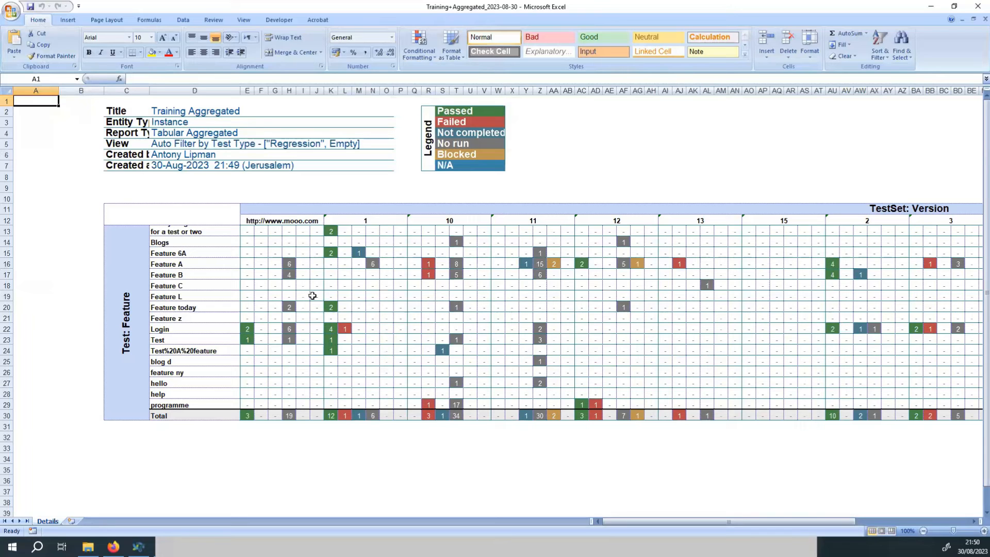
{"action": "scroll", "coordinate": [197, 307], "scroll_direction": "down", "scroll_amount": 1}
{"action": "scroll", "coordinate": [197, 307], "scroll_direction": "up", "scroll_amount": 1}
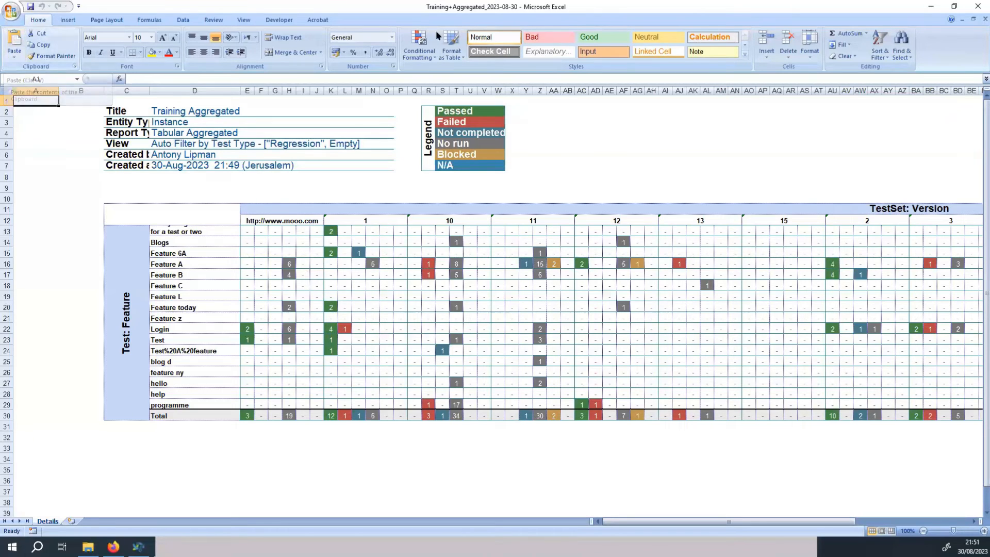
{"action": "left_click", "coordinate": [930, 6]}
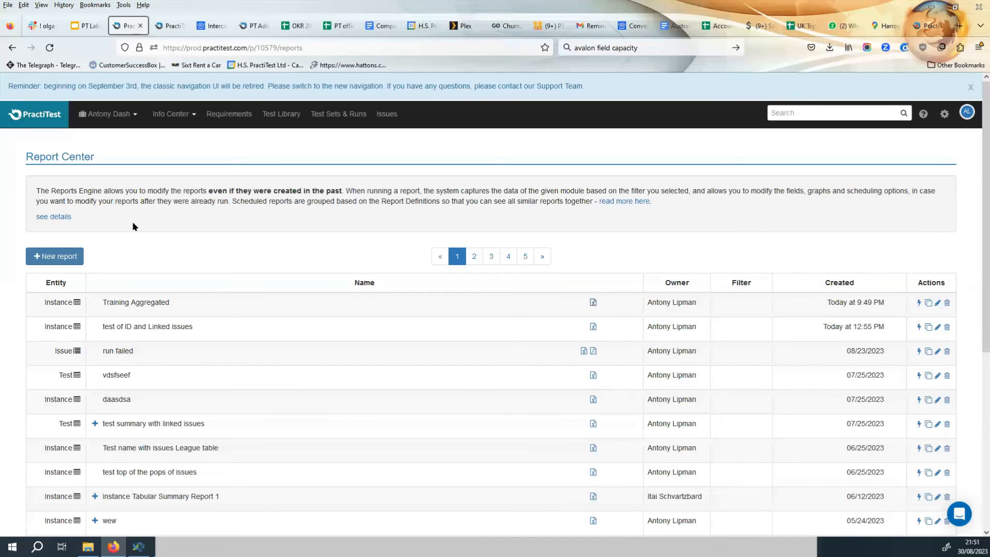
Start another new report and choose the Instance Tabular with steps type.
{"action": "left_click", "coordinate": [56, 256]}
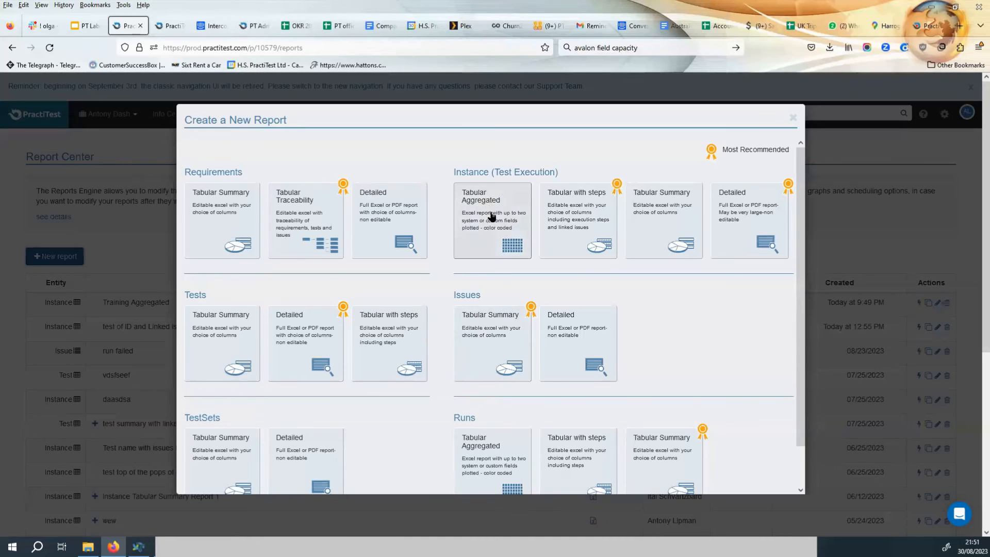
{"action": "left_click", "coordinate": [578, 211]}
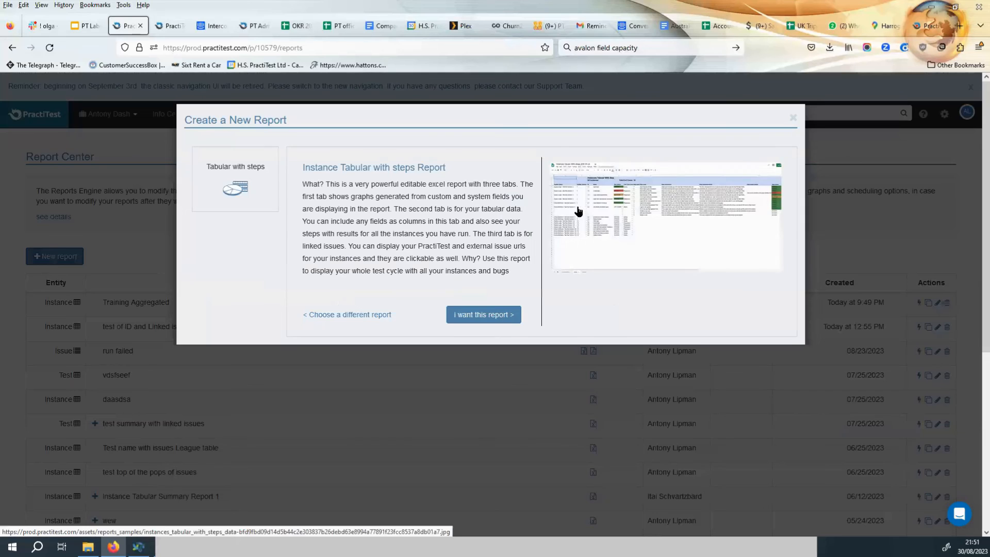
{"action": "left_click", "coordinate": [488, 315]}
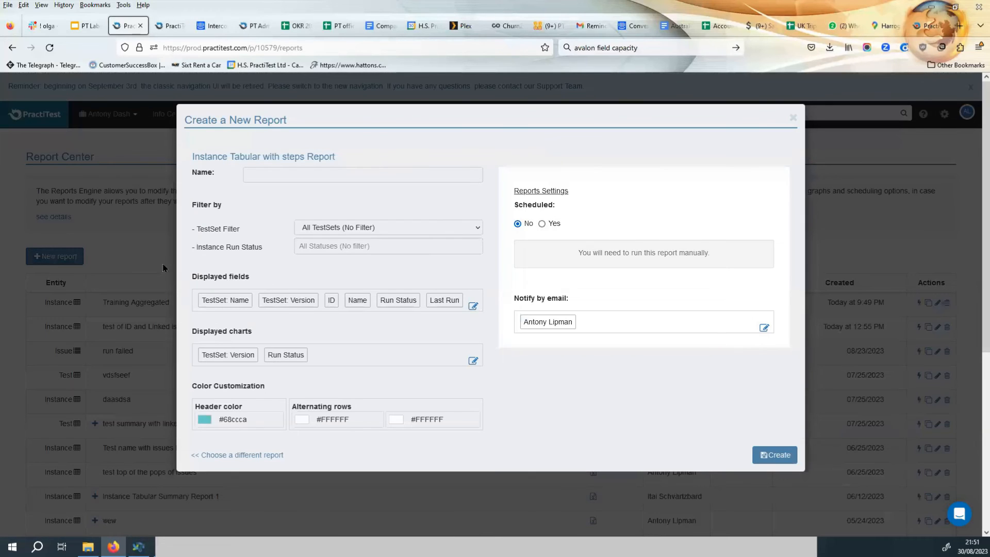
Add Linked Issues and Tester to the report's displayed fields.
{"action": "left_click", "coordinate": [472, 307]}
{"action": "scroll", "coordinate": [298, 258], "scroll_direction": "down", "scroll_amount": 3}
{"action": "scroll", "coordinate": [299, 264], "scroll_direction": "down", "scroll_amount": 10}
{"action": "scroll", "coordinate": [301, 288], "scroll_direction": "up", "scroll_amount": 3}
{"action": "scroll", "coordinate": [303, 298], "scroll_direction": "up", "scroll_amount": 10}
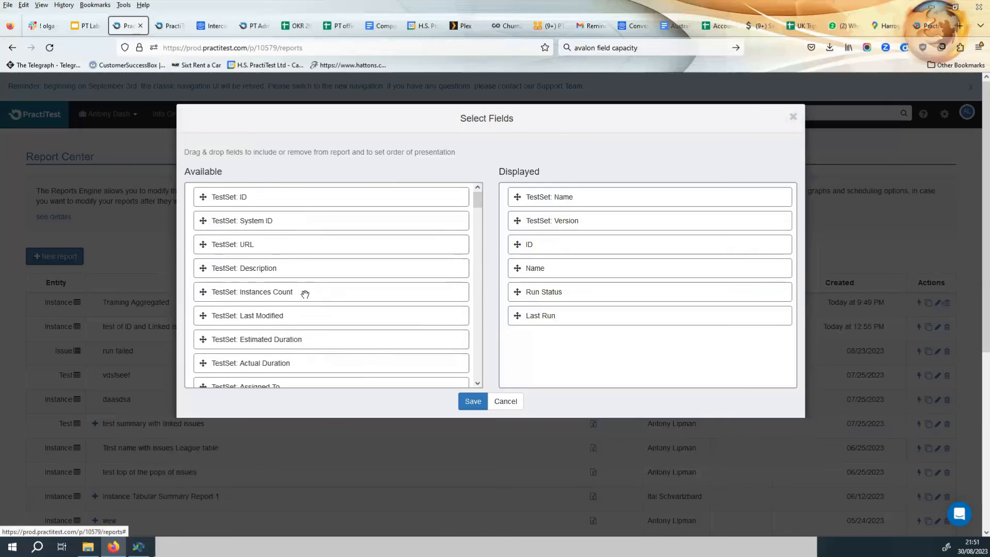
{"action": "scroll", "coordinate": [304, 291], "scroll_direction": "down", "scroll_amount": 5}
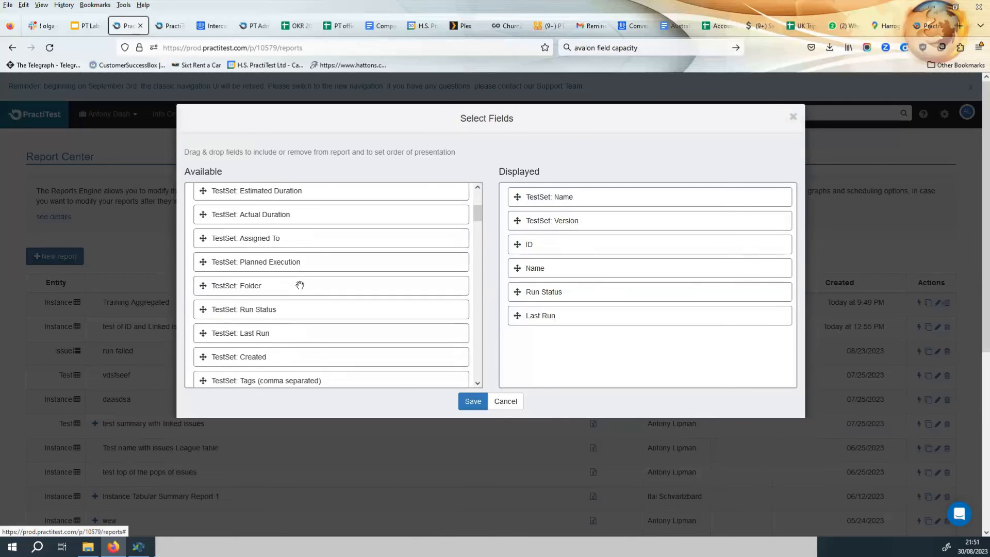
{"action": "scroll", "coordinate": [300, 288], "scroll_direction": "down", "scroll_amount": 3}
{"action": "scroll", "coordinate": [302, 290], "scroll_direction": "down", "scroll_amount": 6}
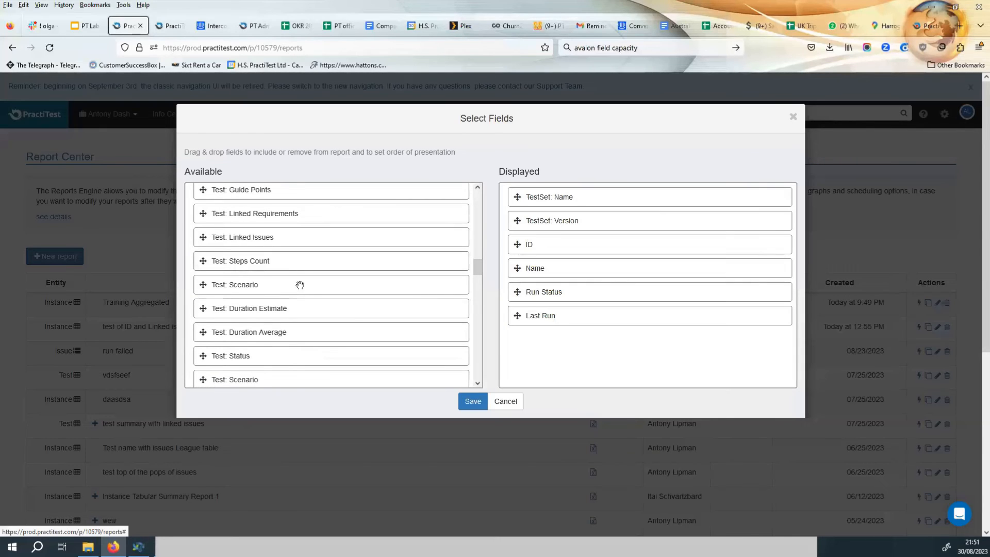
{"action": "scroll", "coordinate": [324, 302], "scroll_direction": "up", "scroll_amount": 14}
{"action": "scroll", "coordinate": [323, 302], "scroll_direction": "down", "scroll_amount": 9}
{"action": "scroll", "coordinate": [324, 302], "scroll_direction": "down", "scroll_amount": 12}
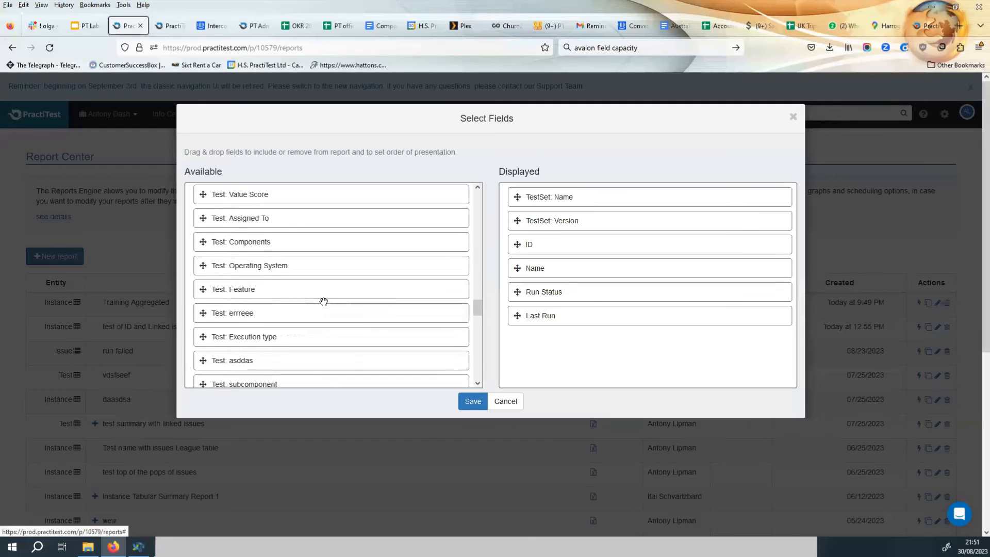
{"action": "scroll", "coordinate": [324, 304], "scroll_direction": "down", "scroll_amount": 5}
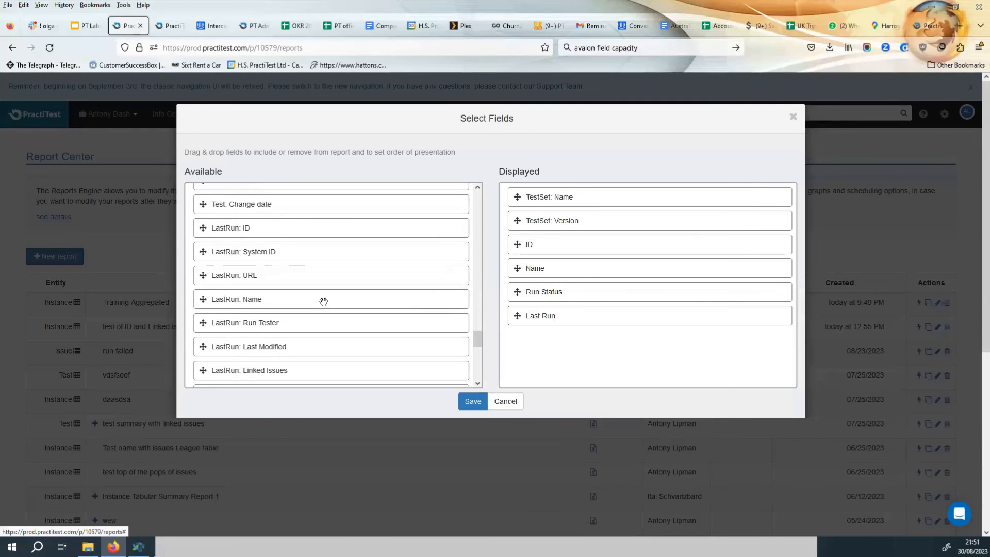
{"action": "scroll", "coordinate": [323, 302], "scroll_direction": "down", "scroll_amount": 4}
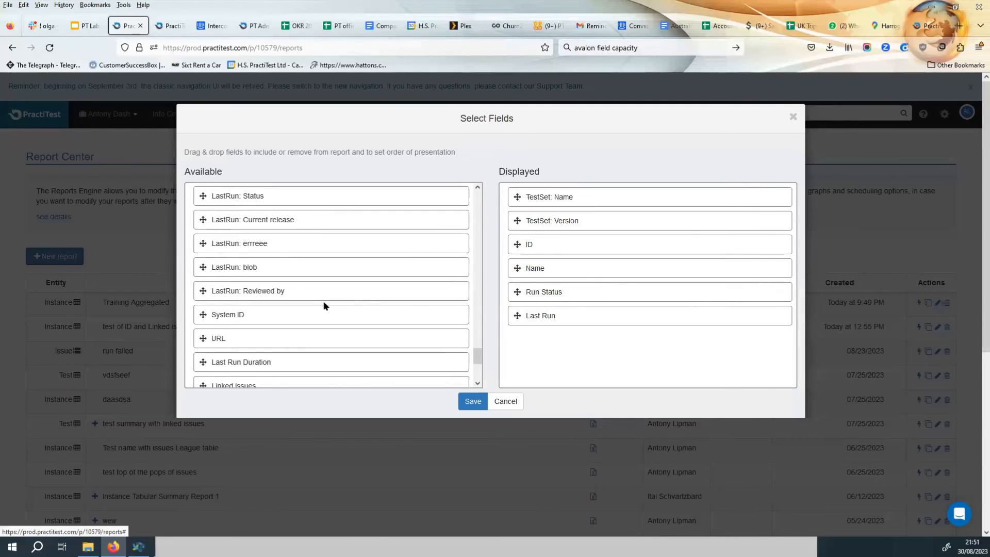
{"action": "scroll", "coordinate": [324, 304], "scroll_direction": "down", "scroll_amount": 2}
{"action": "scroll", "coordinate": [324, 304], "scroll_direction": "down", "scroll_amount": 1}
{"action": "scroll", "coordinate": [323, 302], "scroll_direction": "down", "scroll_amount": 1}
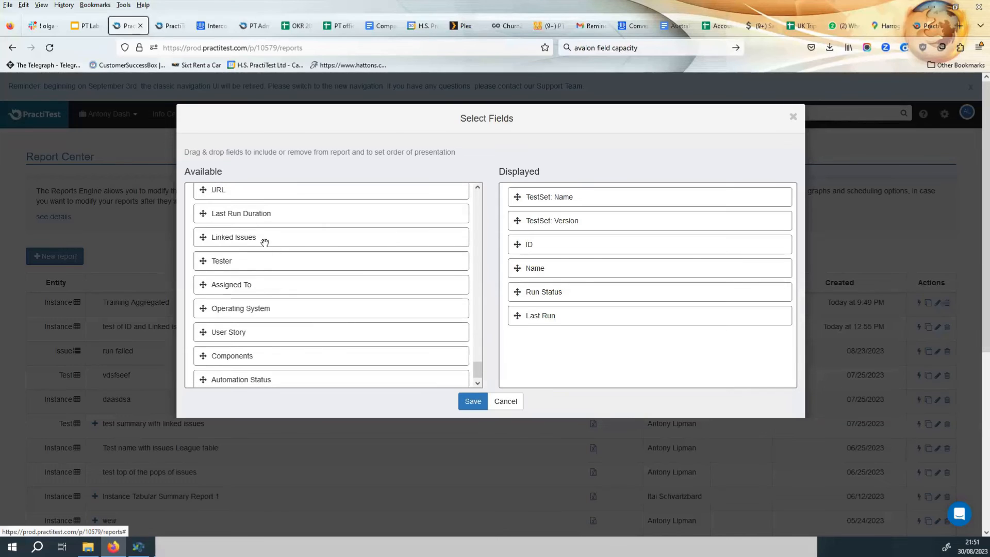
{"action": "left_click_drag", "start_coordinate": [260, 240], "coordinate": [579, 268]}
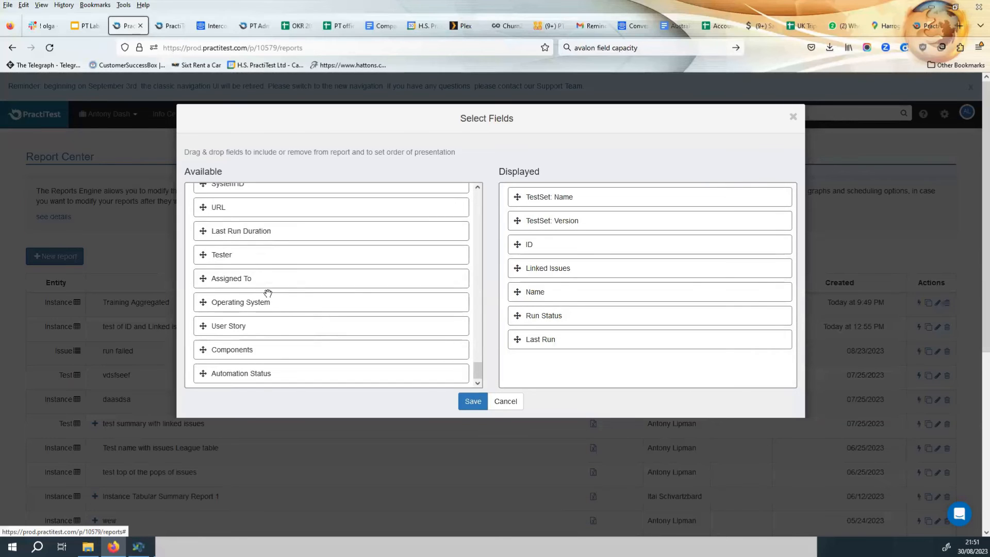
{"action": "left_click_drag", "start_coordinate": [246, 255], "coordinate": [268, 296]}
Add Test: Feature to the displayed fields and save the field selection.
{"action": "scroll", "coordinate": [267, 295], "scroll_direction": "up", "scroll_amount": 5}
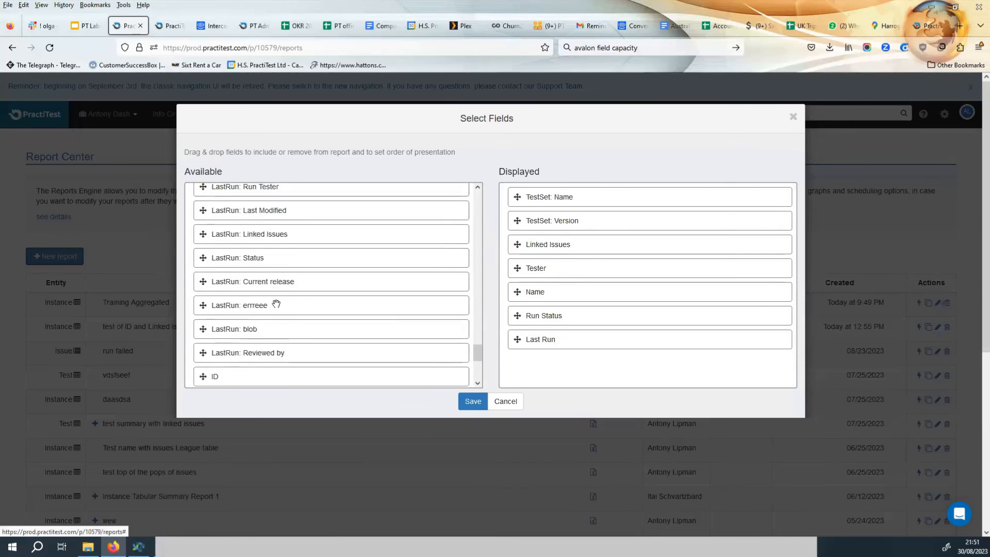
{"action": "scroll", "coordinate": [276, 304], "scroll_direction": "down", "scroll_amount": 4}
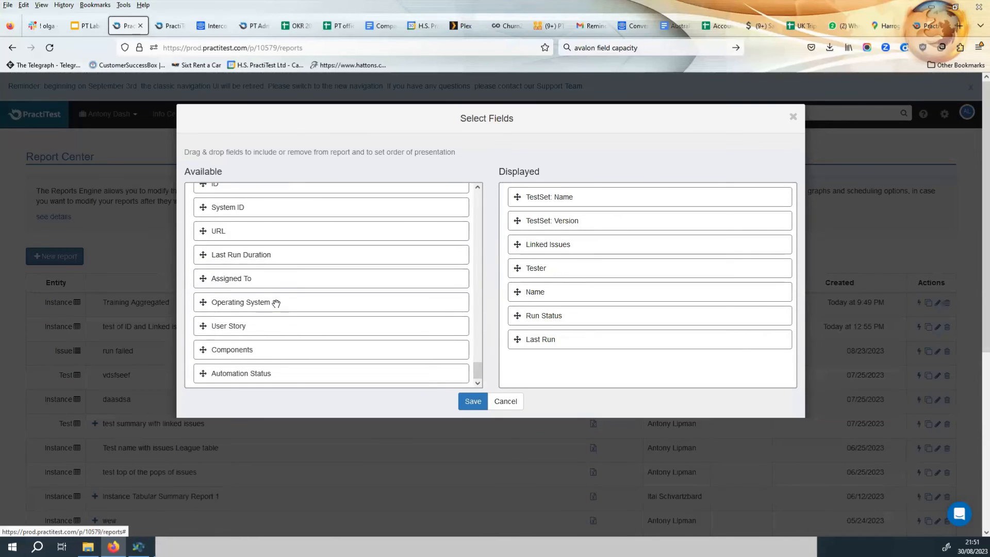
{"action": "scroll", "coordinate": [275, 305], "scroll_direction": "up", "scroll_amount": 5}
{"action": "scroll", "coordinate": [276, 306], "scroll_direction": "up", "scroll_amount": 6}
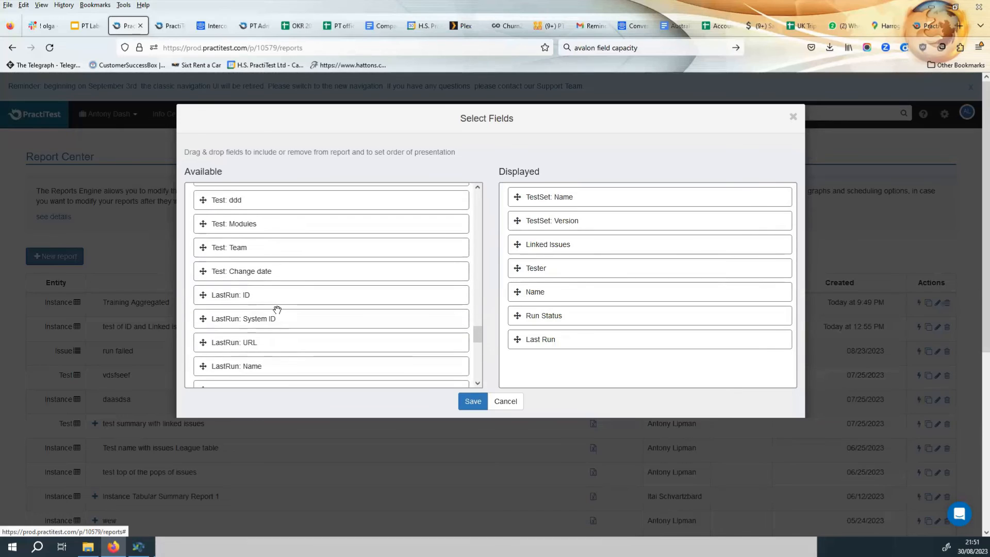
{"action": "scroll", "coordinate": [277, 315], "scroll_direction": "up", "scroll_amount": 2}
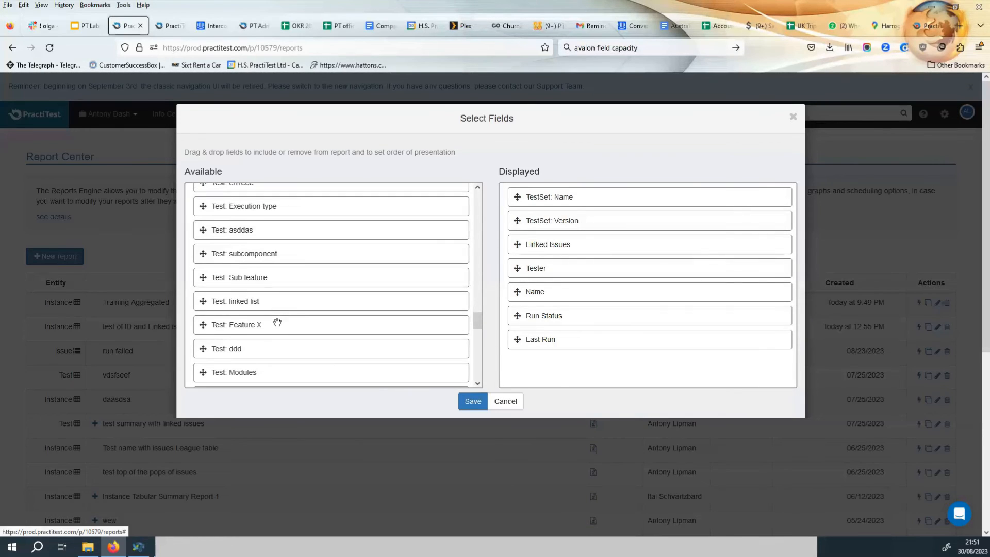
{"action": "scroll", "coordinate": [276, 314], "scroll_direction": "up", "scroll_amount": 6}
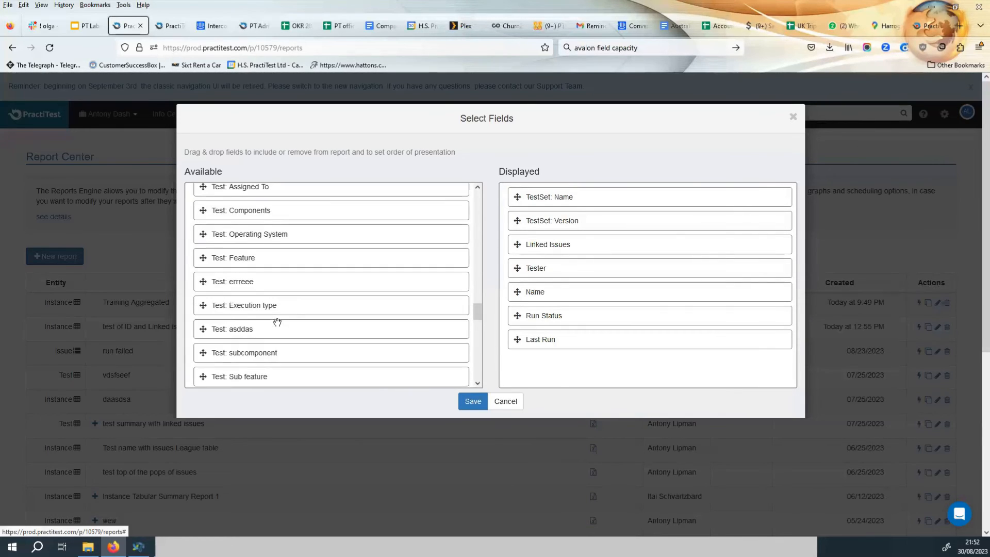
{"action": "left_click_drag", "start_coordinate": [239, 309], "coordinate": [575, 247]}
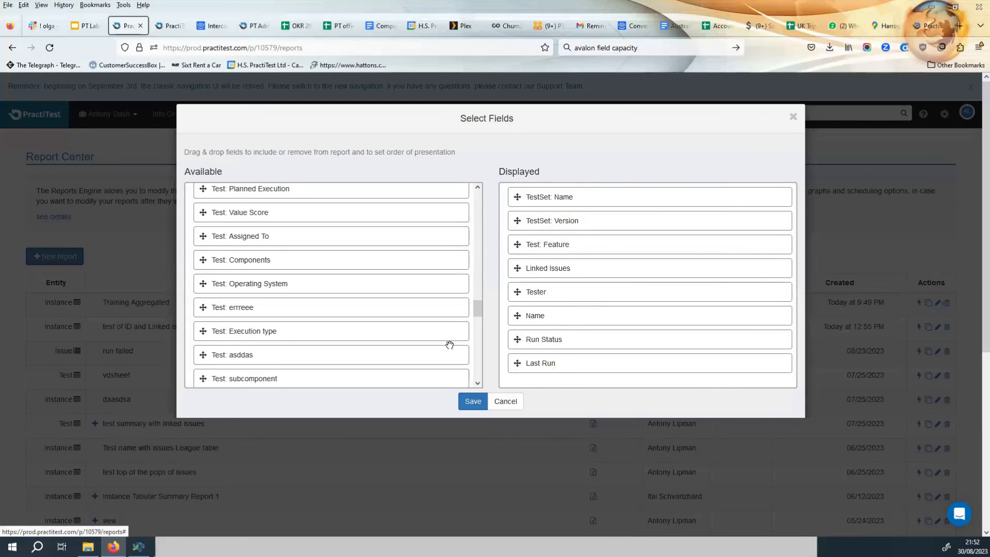
{"action": "left_click", "coordinate": [466, 402]}
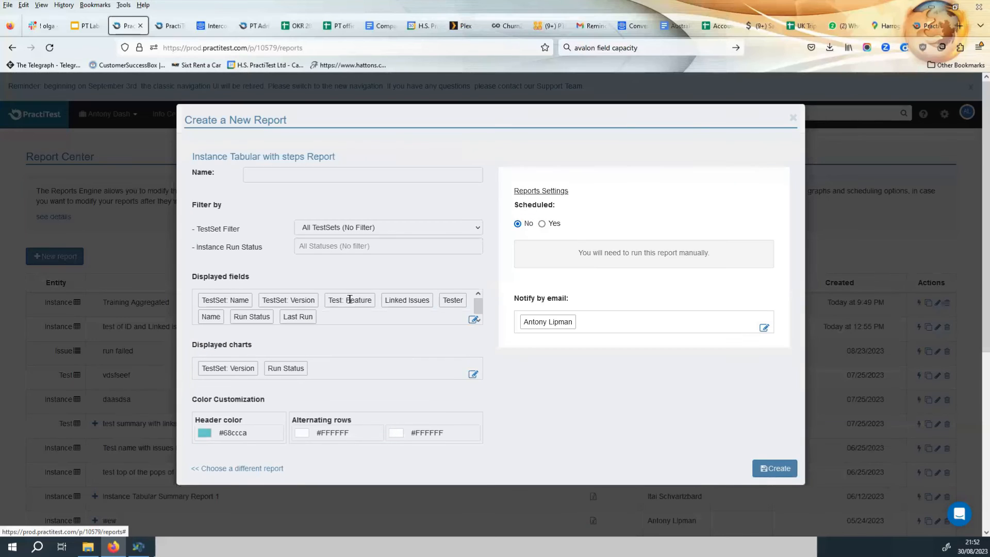
Filter test sets by Test Type: Regression and set the first alternating row colour to #cccccc.
{"action": "left_click", "coordinate": [358, 227]}
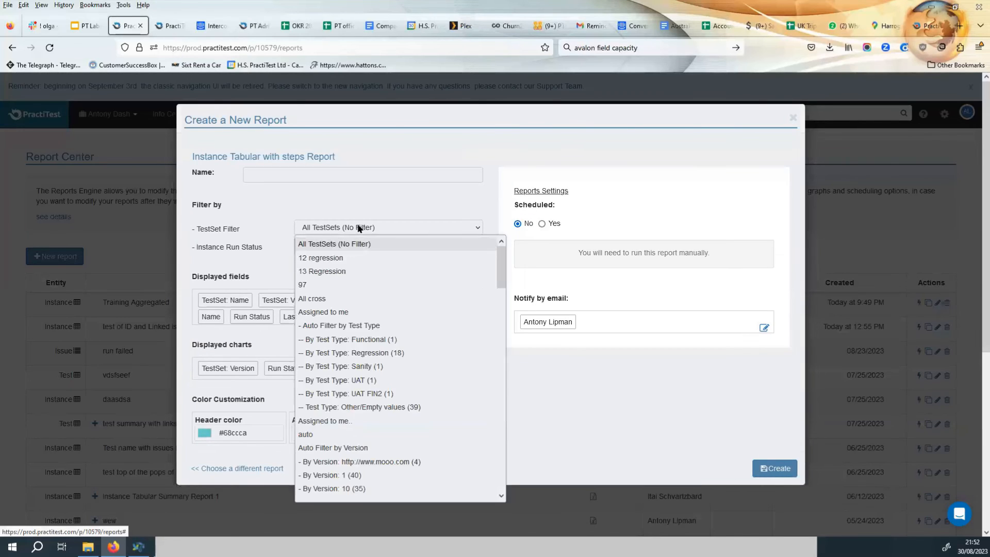
{"action": "left_click", "coordinate": [386, 353]}
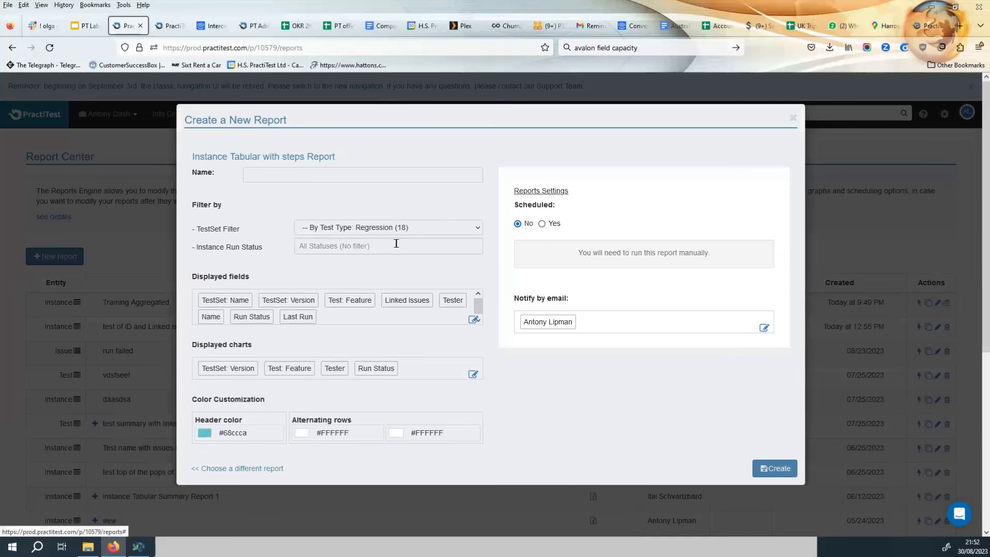
{"action": "left_click", "coordinate": [329, 433]}
{"action": "left_click", "coordinate": [319, 393]}
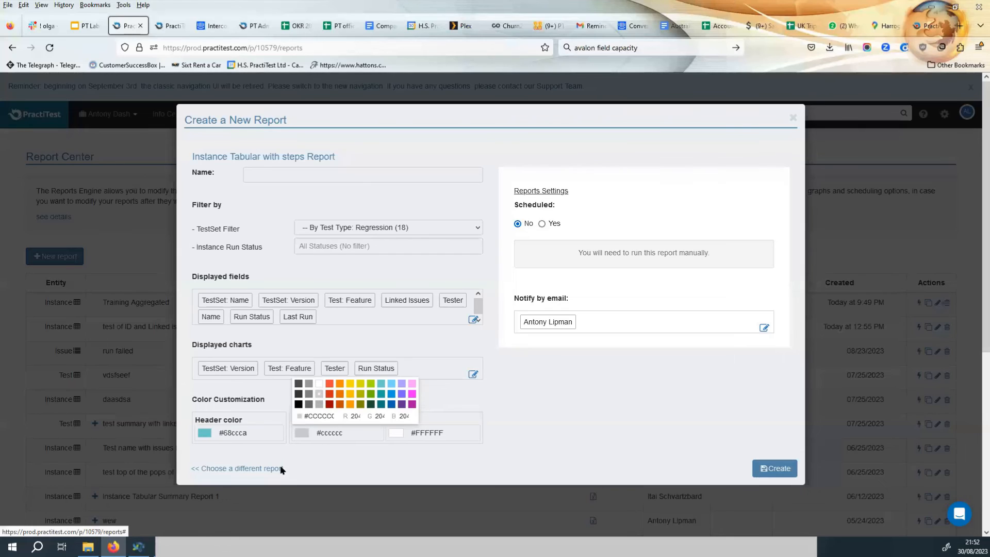
{"action": "left_click", "coordinate": [552, 428]}
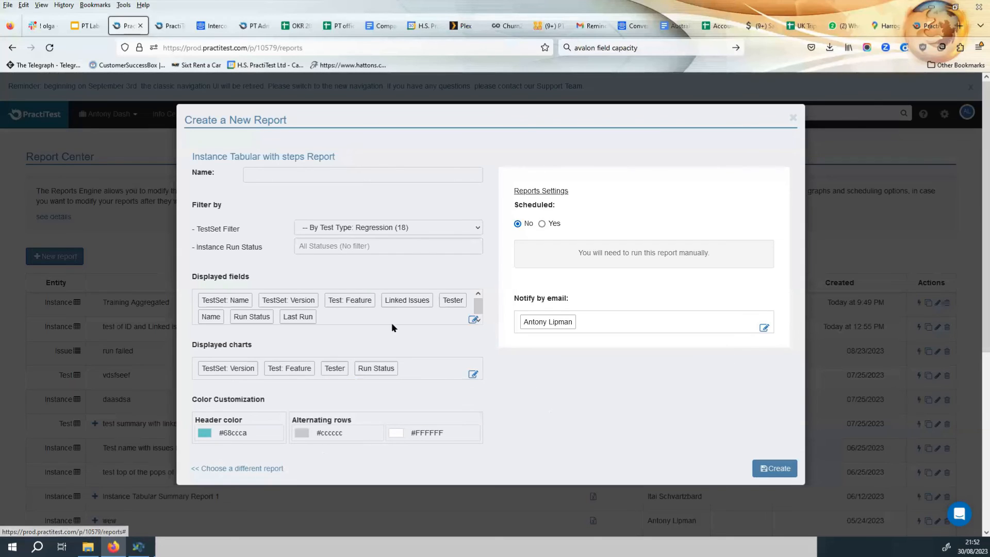
Name the report Tabular istance Regression and create it.
{"action": "left_click", "coordinate": [302, 171]}
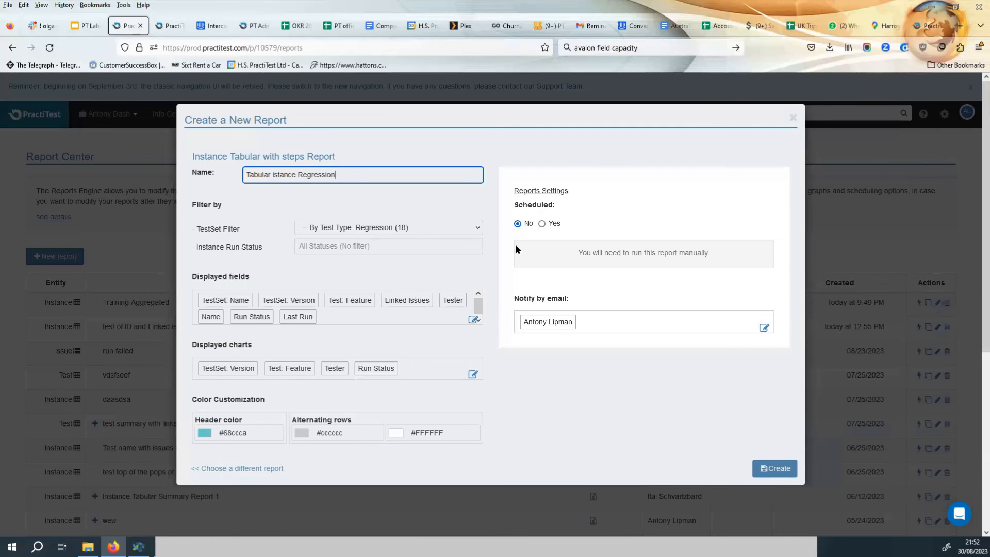
{"action": "left_click", "coordinate": [769, 467]}
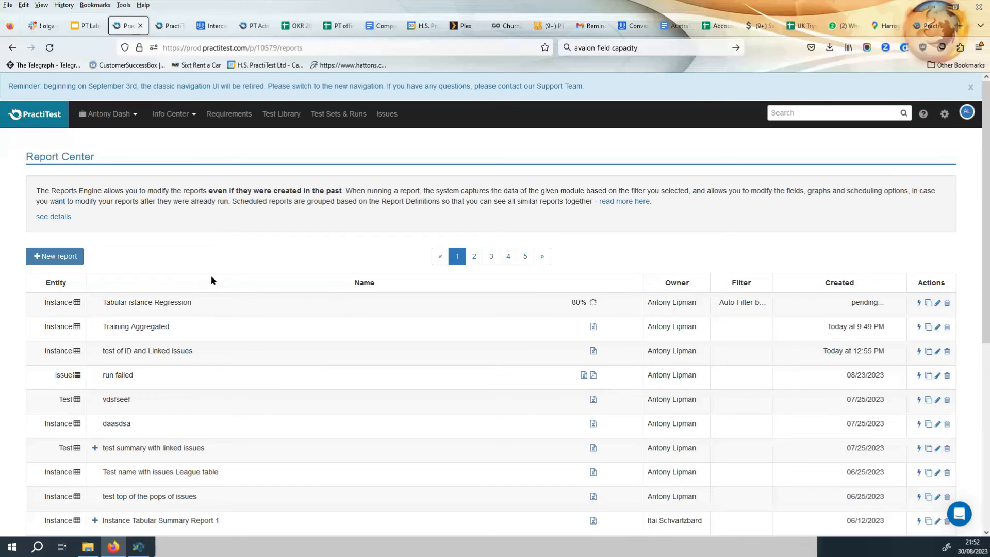
{"action": "left_click", "coordinate": [65, 259]}
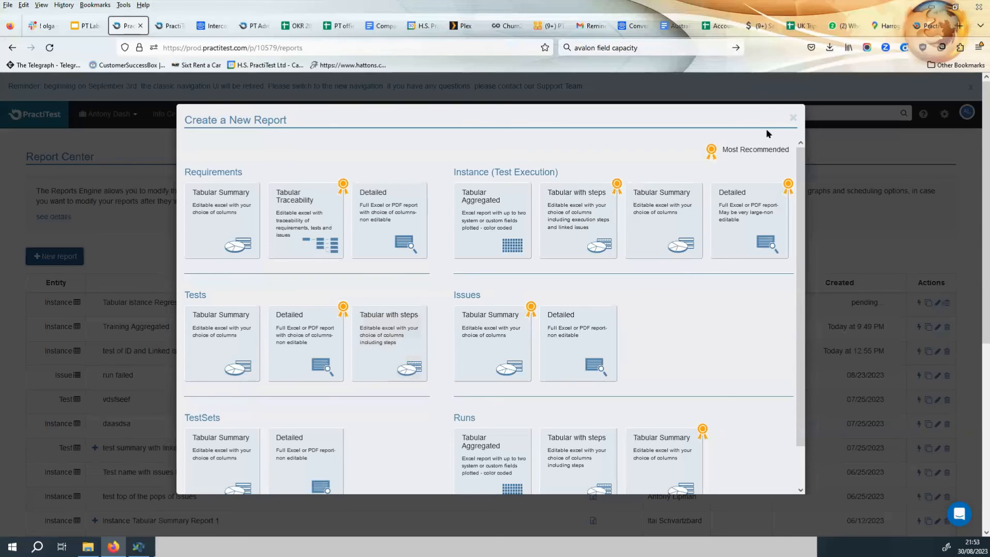
{"action": "left_click", "coordinate": [793, 118]}
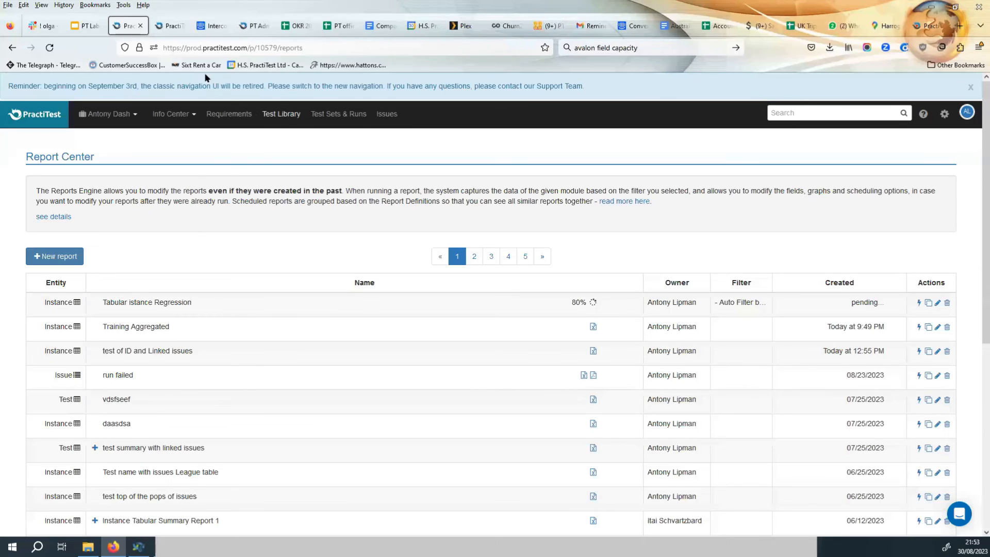
Reload the Report Center, download the Tabular istance Regression report and open it in Excel, dismissing the repair notice.
{"action": "left_click", "coordinate": [48, 51]}
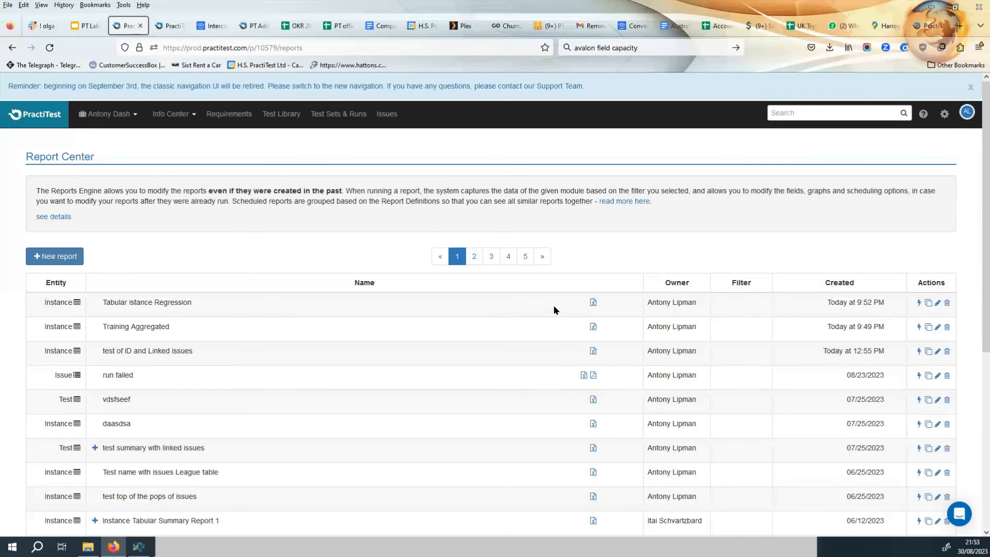
{"action": "left_click", "coordinate": [593, 303]}
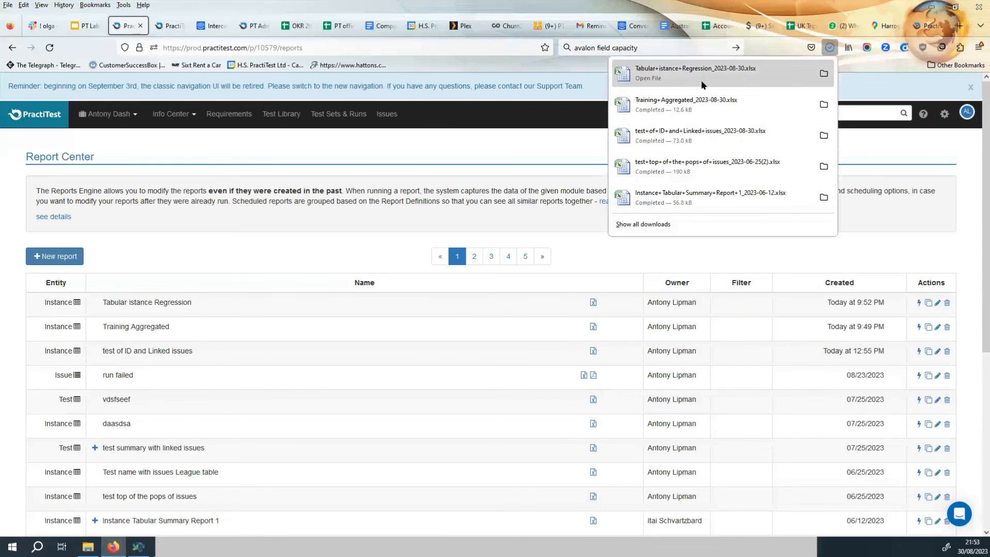
{"action": "left_click", "coordinate": [720, 78]}
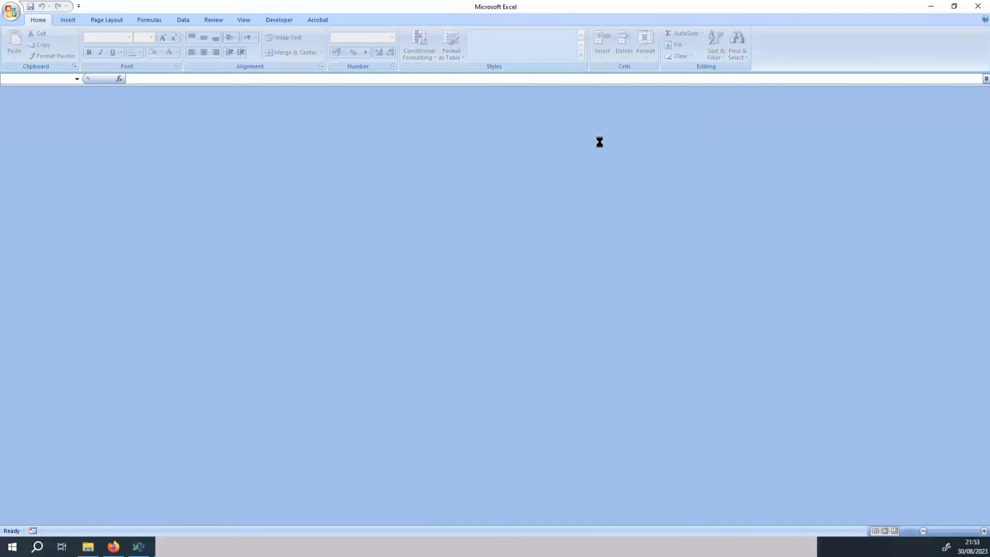
{"action": "left_click", "coordinate": [713, 299]}
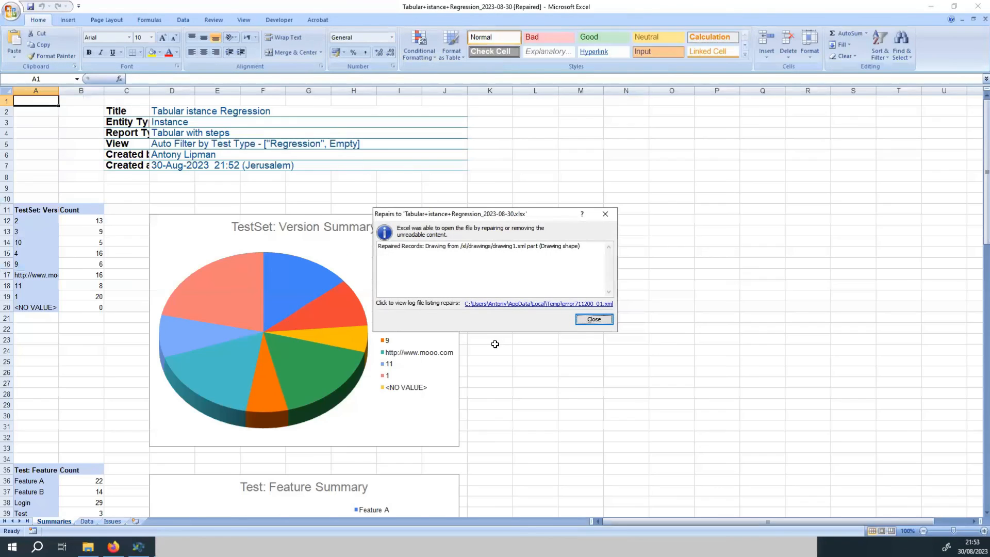
{"action": "left_click", "coordinate": [605, 214]}
Review the summary tables and pie charts on the Summaries sheet.
{"action": "scroll", "coordinate": [132, 282], "scroll_direction": "down", "scroll_amount": 10}
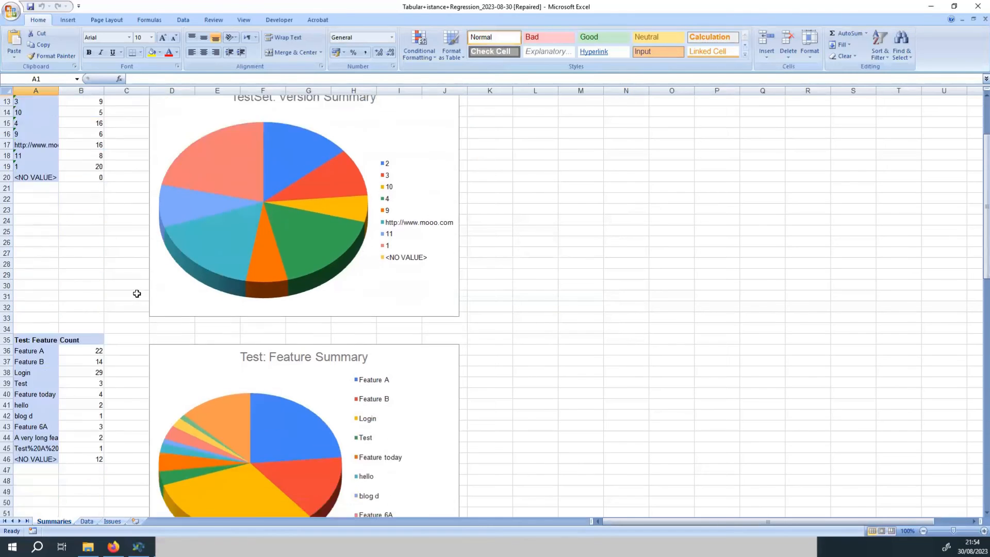
{"action": "scroll", "coordinate": [157, 319], "scroll_direction": "down", "scroll_amount": 10}
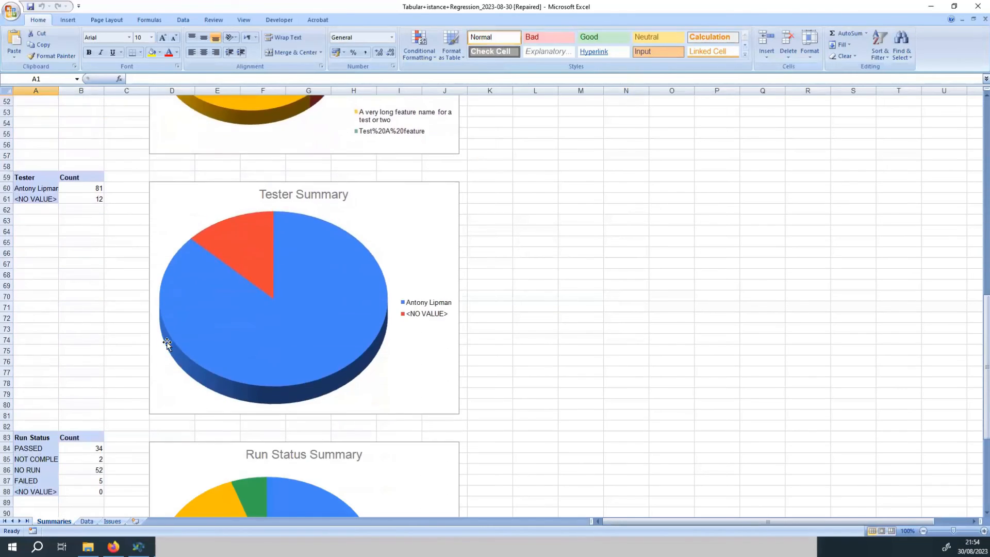
{"action": "scroll", "coordinate": [175, 377], "scroll_direction": "up", "scroll_amount": 16}
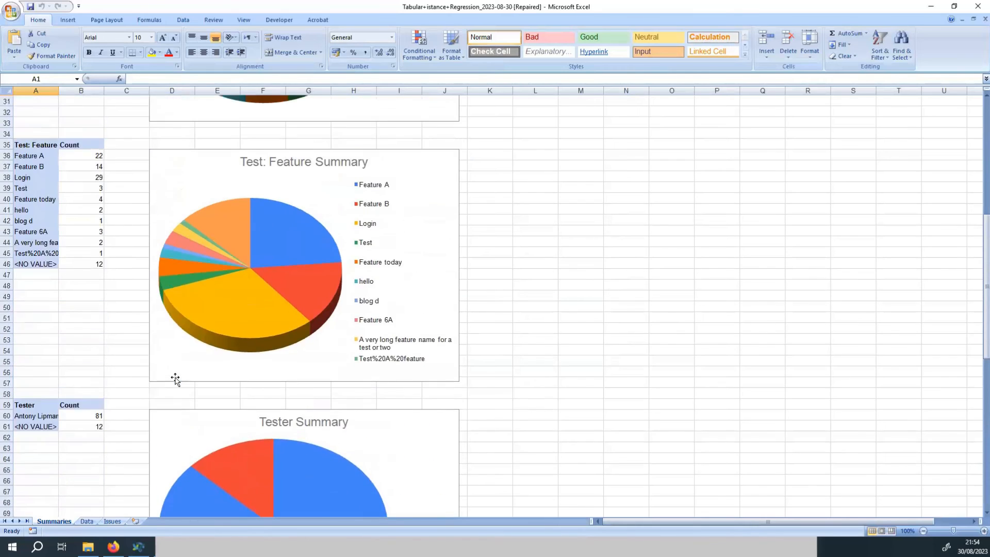
{"action": "scroll", "coordinate": [183, 389], "scroll_direction": "up", "scroll_amount": 4}
{"action": "scroll", "coordinate": [184, 389], "scroll_direction": "down", "scroll_amount": 8}
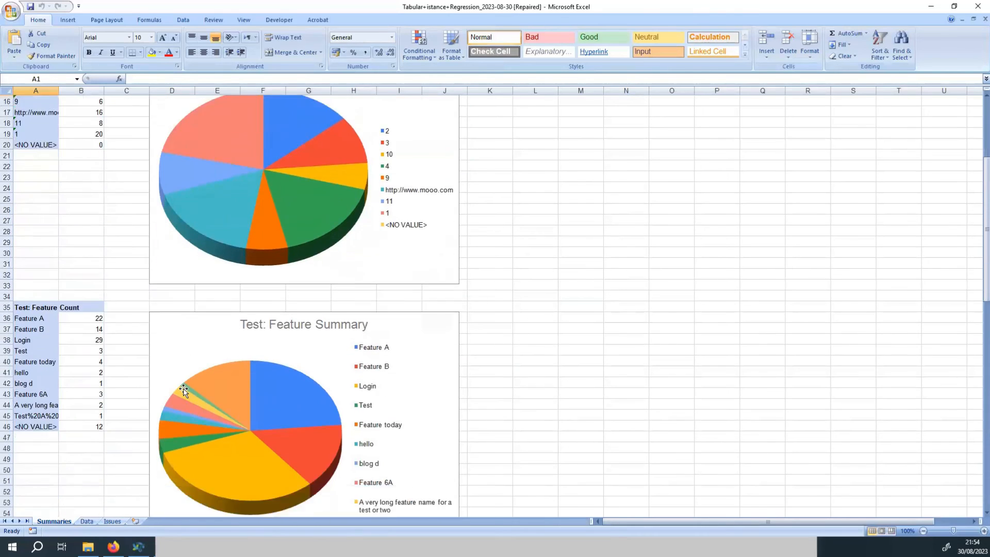
Switch to the Data sheet, widen the TestSet: Name column, and review the instance and step rows.
{"action": "left_click", "coordinate": [88, 521]}
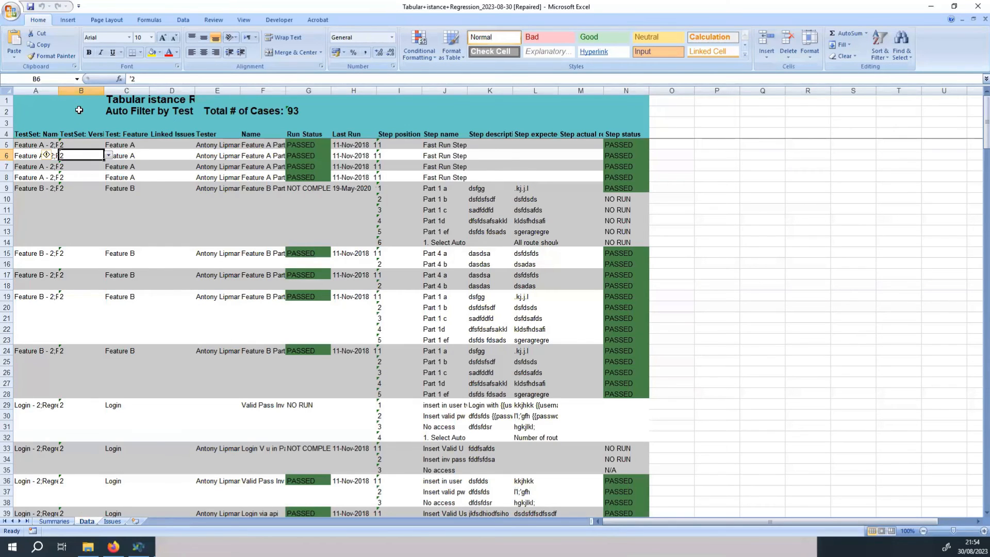
{"action": "left_click_drag", "start_coordinate": [58, 90], "coordinate": [212, 90]}
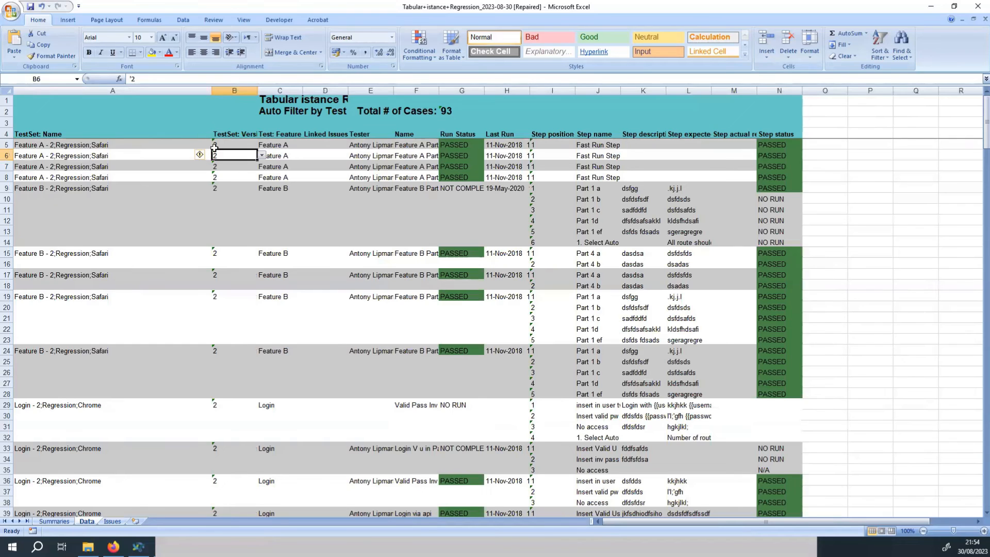
{"action": "scroll", "coordinate": [227, 394], "scroll_direction": "down", "scroll_amount": 2}
{"action": "scroll", "coordinate": [227, 394], "scroll_direction": "down", "scroll_amount": 5}
{"action": "scroll", "coordinate": [227, 406], "scroll_direction": "up", "scroll_amount": 7}
{"action": "scroll", "coordinate": [757, 258], "scroll_direction": "down", "scroll_amount": 5}
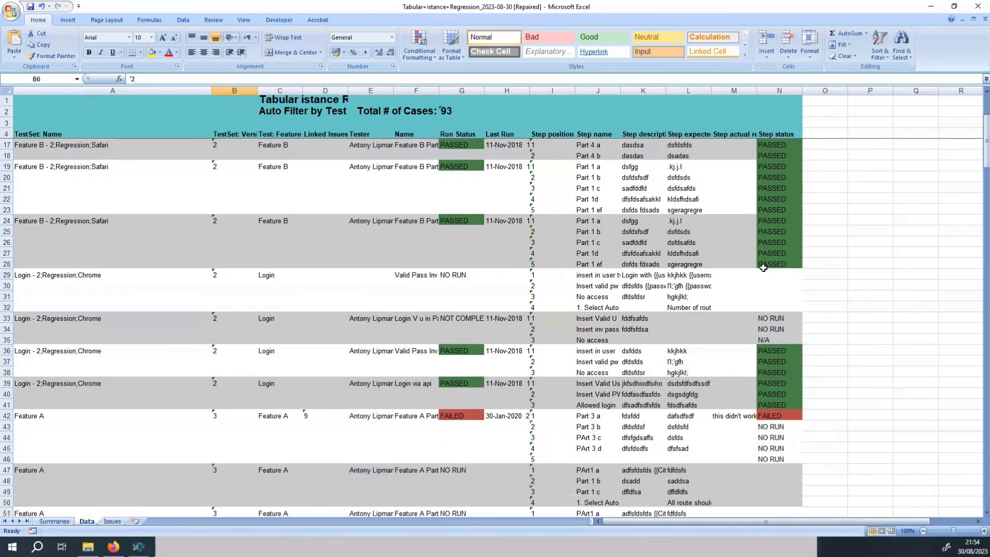
{"action": "scroll", "coordinate": [784, 359], "scroll_direction": "down", "scroll_amount": 12}
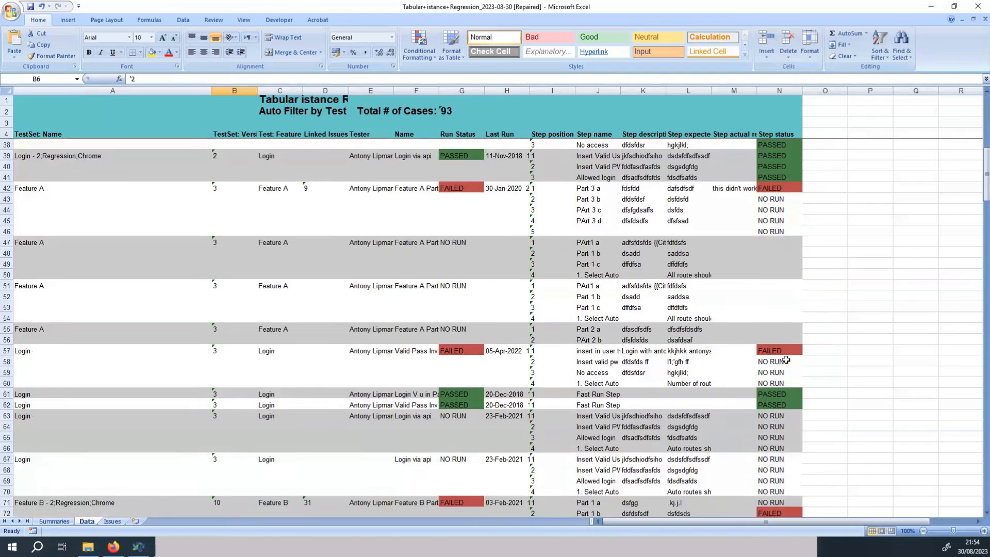
Review the report title and case total on the Data sheet, and the linked issues listed on the Issues sheet.
{"action": "scroll", "coordinate": [785, 360], "scroll_direction": "up", "scroll_amount": 17}
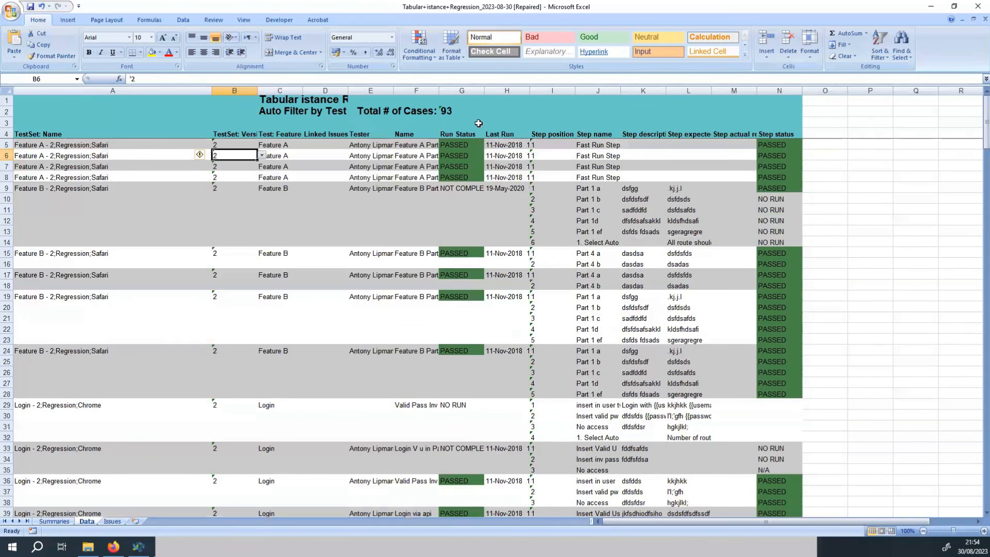
{"action": "left_click", "coordinate": [477, 111]}
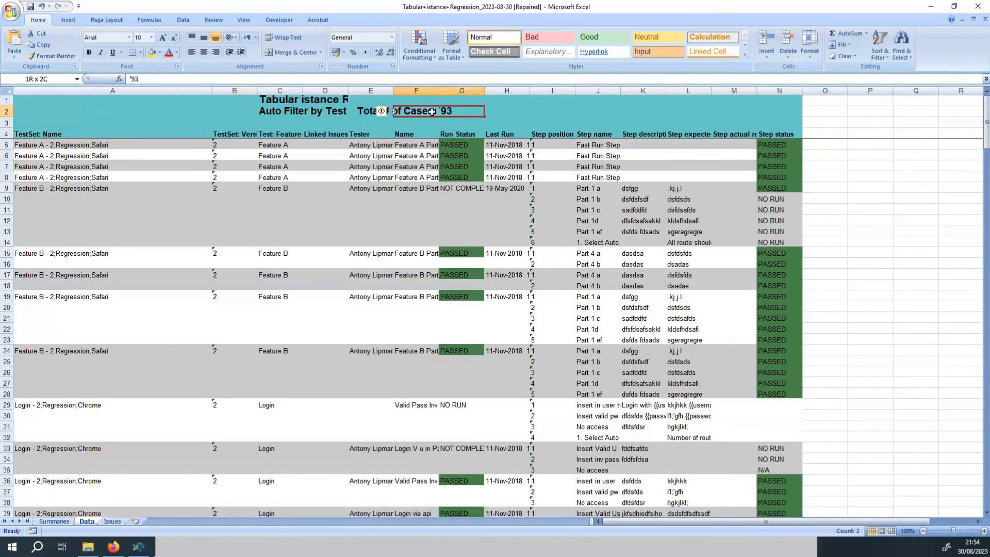
{"action": "left_click", "coordinate": [540, 112]}
{"action": "scroll", "coordinate": [454, 263], "scroll_direction": "down", "scroll_amount": 2}
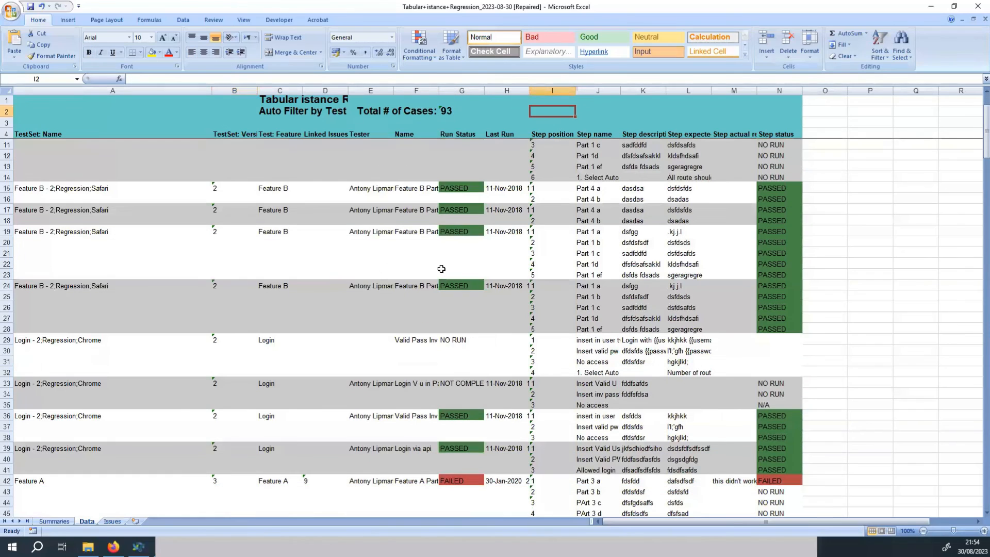
{"action": "left_click", "coordinate": [108, 519]}
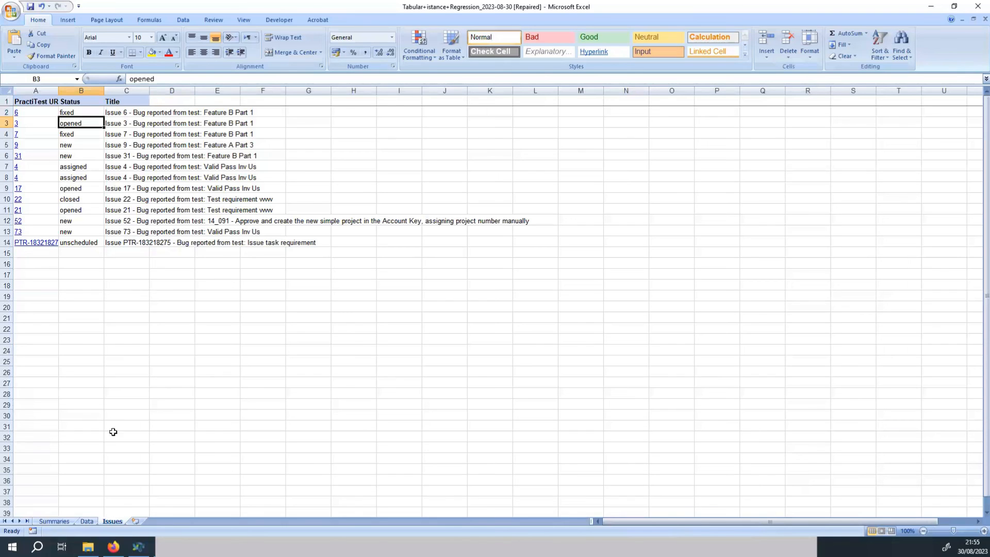
{"action": "left_click", "coordinate": [86, 521]}
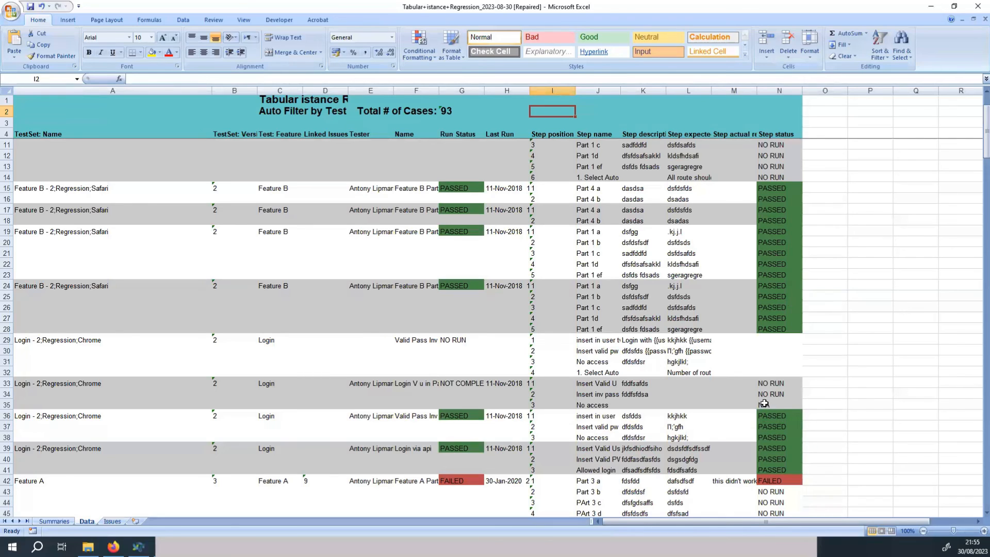
Close the Tabular istance Regression spreadsheet without saving changes.
{"action": "left_click", "coordinate": [780, 483]}
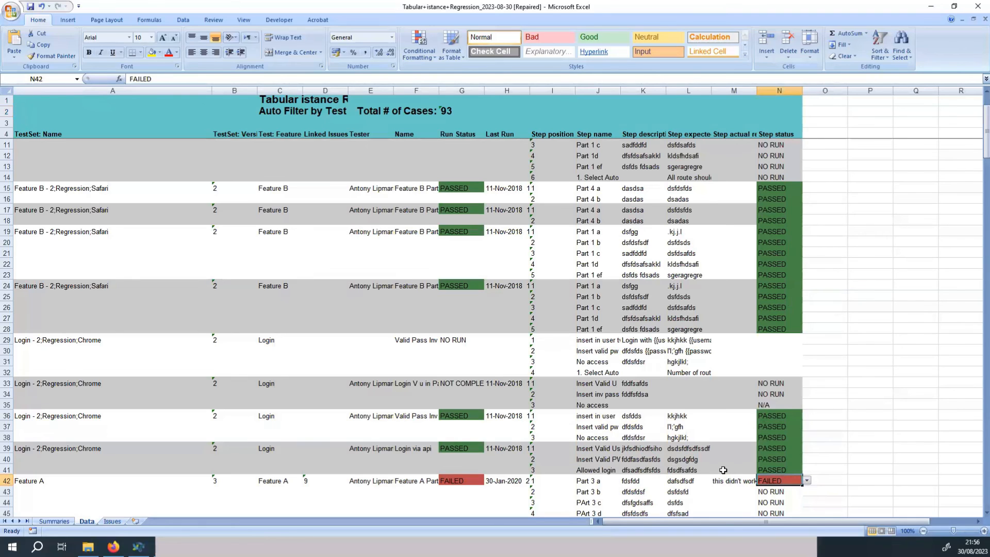
{"action": "scroll", "coordinate": [569, 378], "scroll_direction": "up", "scroll_amount": 2}
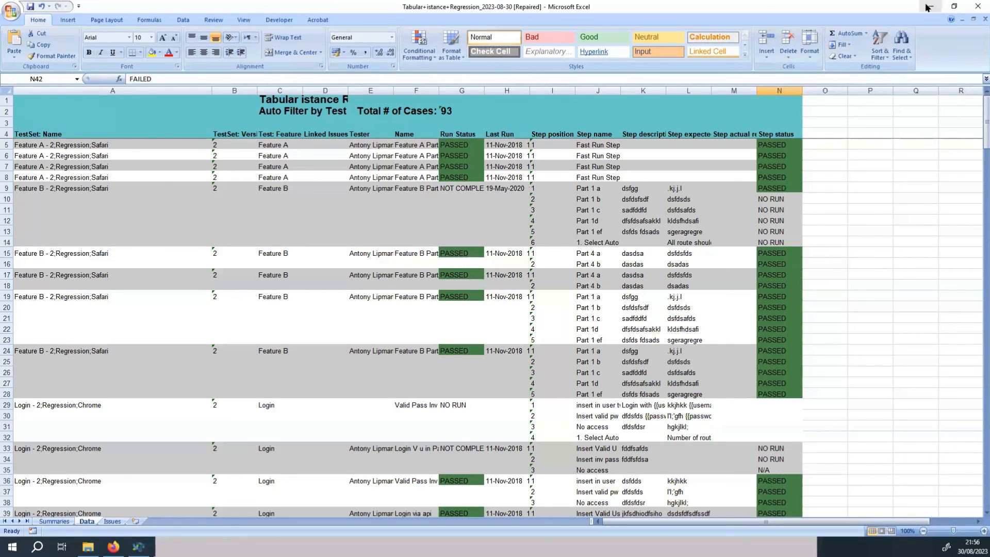
{"action": "left_click", "coordinate": [974, 6]}
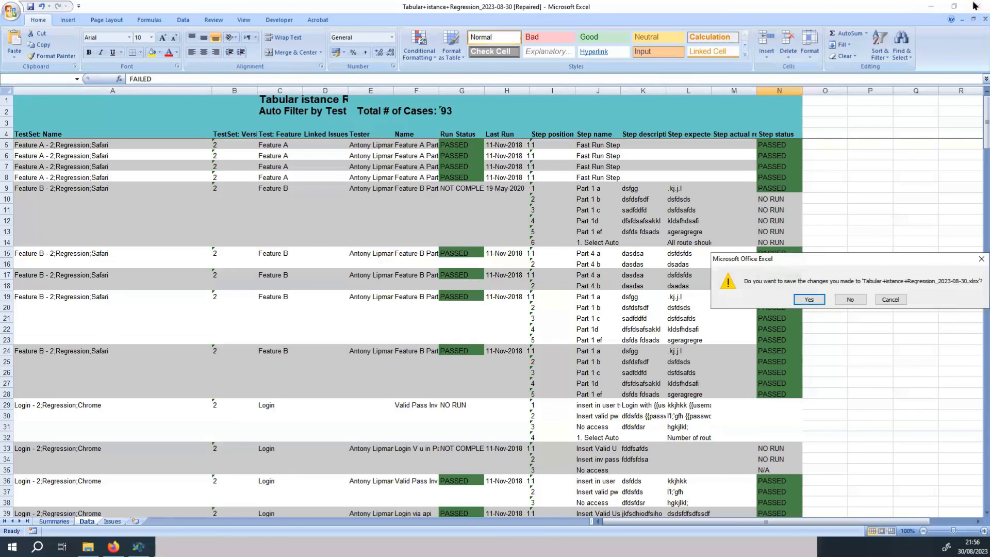
{"action": "left_click", "coordinate": [849, 300]}
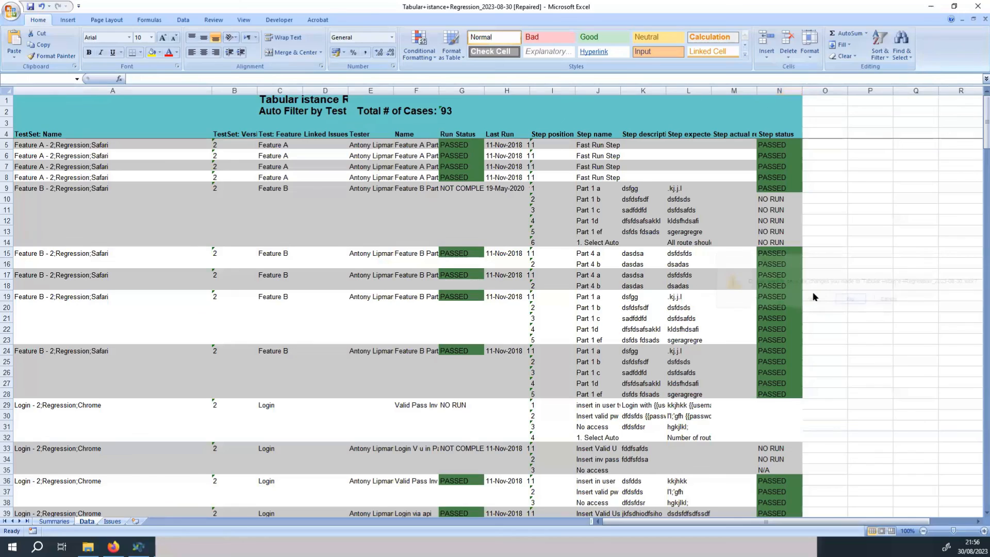
Download the run failed issue report as a PDF from the Report Center and open it.
{"action": "scroll", "coordinate": [243, 196], "scroll_direction": "down", "scroll_amount": 3}
{"action": "scroll", "coordinate": [231, 243], "scroll_direction": "up", "scroll_amount": 3}
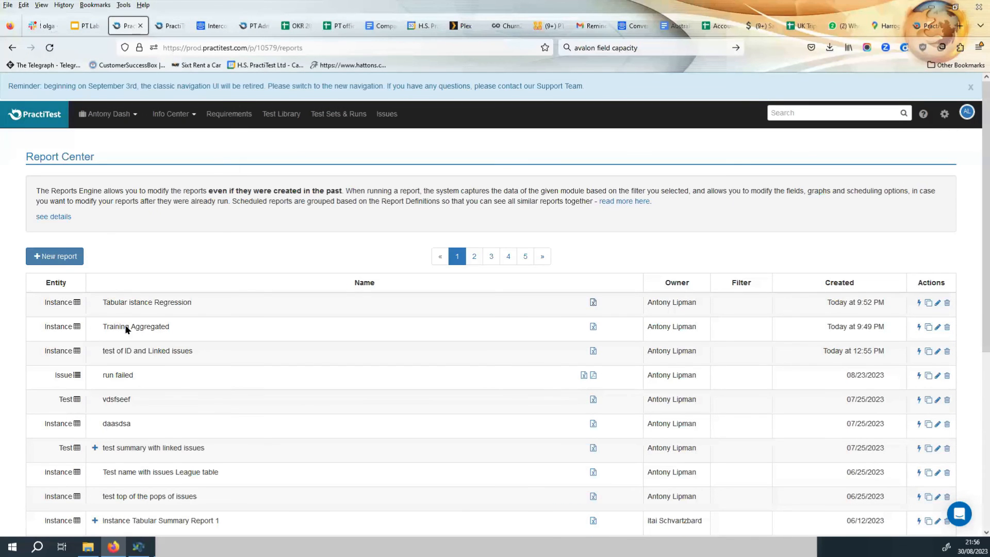
{"action": "left_click", "coordinate": [594, 376]}
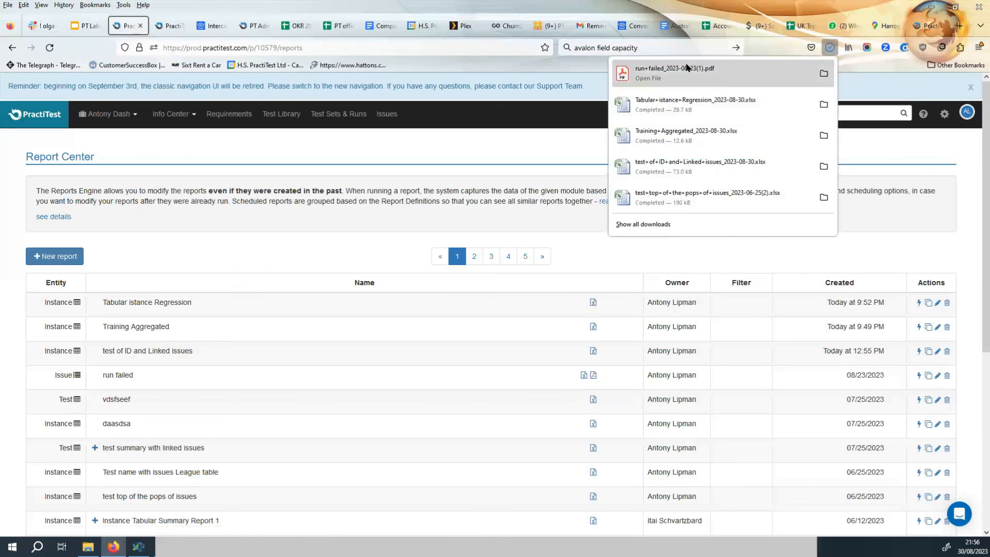
{"action": "left_click", "coordinate": [687, 72]}
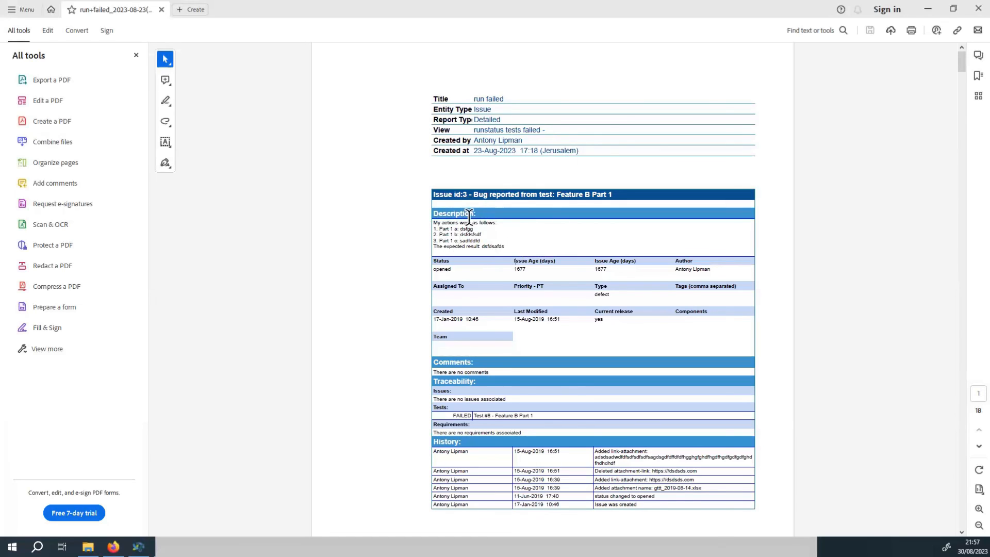
Read through each issue's description, status fields, traceability and history in the PDF report, then close it.
{"action": "left_click_drag", "start_coordinate": [436, 194], "coordinate": [621, 196]}
{"action": "left_click_drag", "start_coordinate": [434, 213], "coordinate": [504, 247]}
{"action": "left_click_drag", "start_coordinate": [434, 269], "coordinate": [610, 319]}
{"action": "left_click", "coordinate": [436, 367]}
{"action": "scroll", "coordinate": [562, 354], "scroll_direction": "down", "scroll_amount": 2}
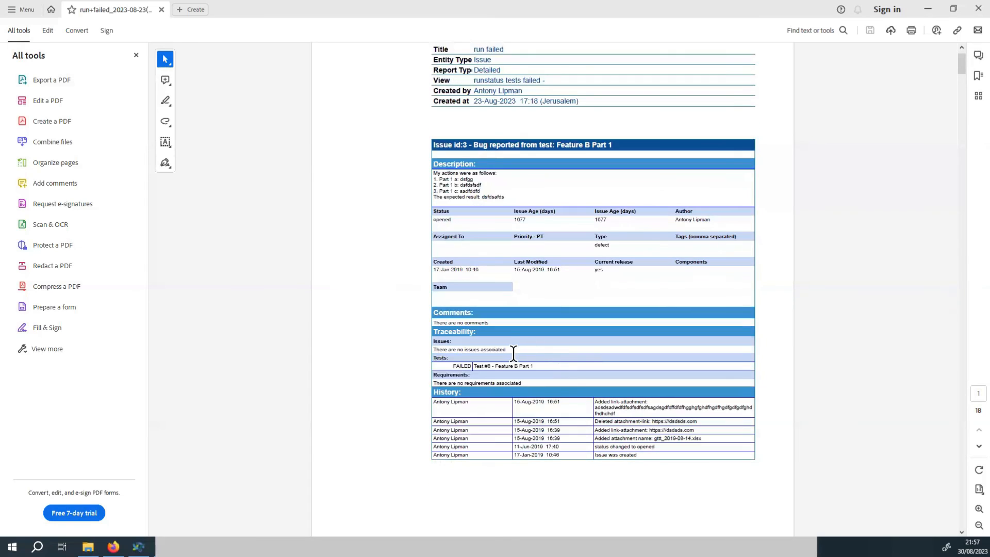
{"action": "left_click_drag", "start_coordinate": [513, 353], "coordinate": [540, 367]}
{"action": "left_click", "coordinate": [595, 369]}
{"action": "left_click", "coordinate": [497, 375]}
{"action": "scroll", "coordinate": [526, 368], "scroll_direction": "down", "scroll_amount": 2}
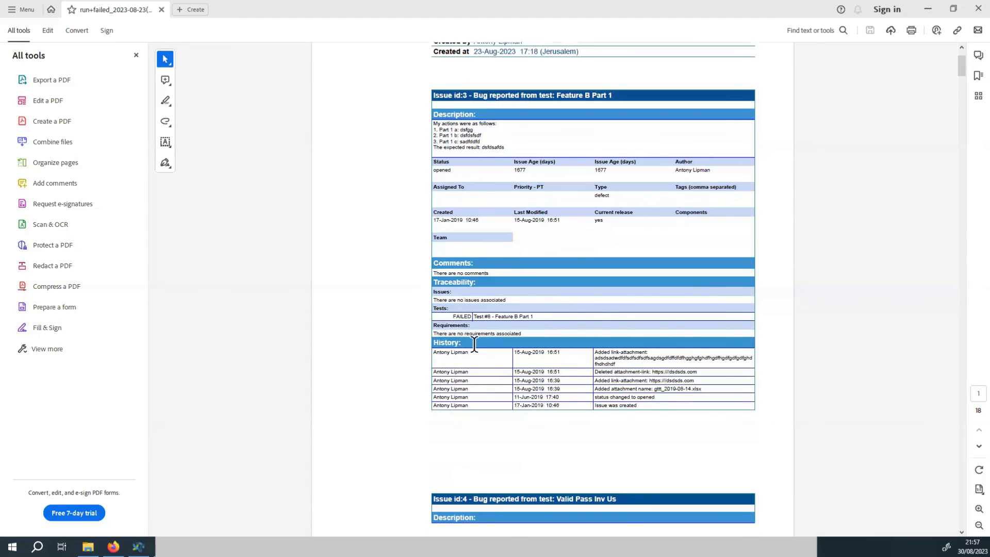
{"action": "scroll", "coordinate": [526, 412], "scroll_direction": "down", "scroll_amount": 4}
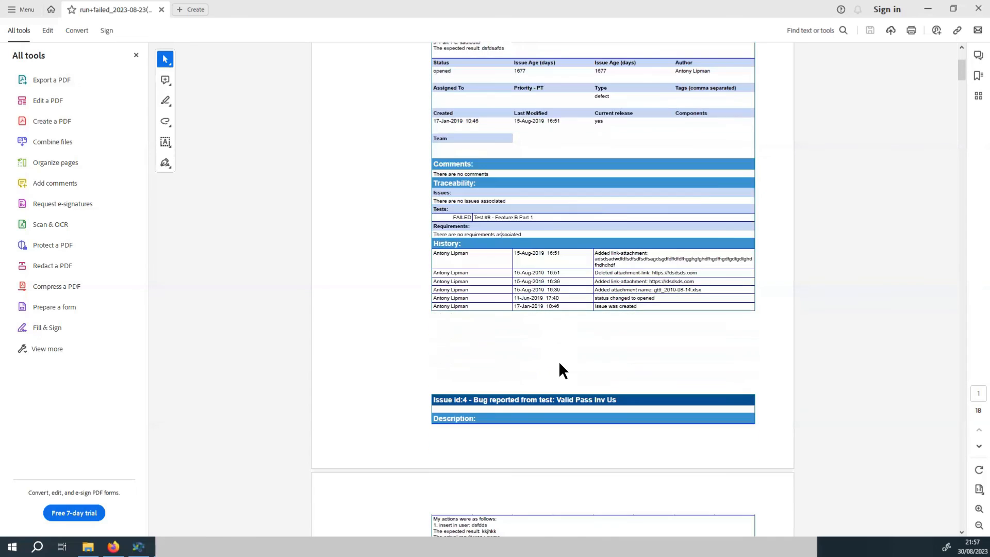
{"action": "scroll", "coordinate": [552, 330], "scroll_direction": "up", "scroll_amount": 2}
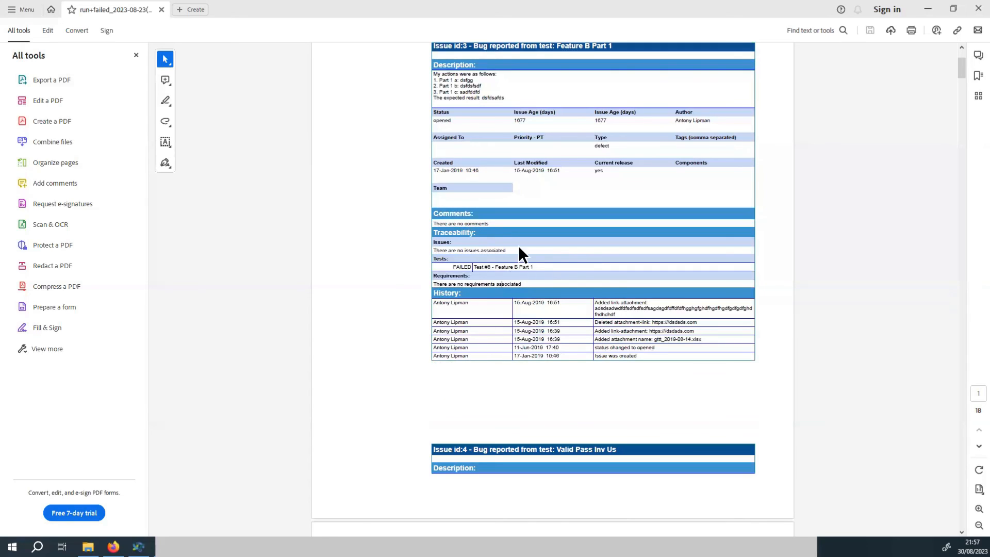
{"action": "scroll", "coordinate": [490, 326], "scroll_direction": "down", "scroll_amount": 2}
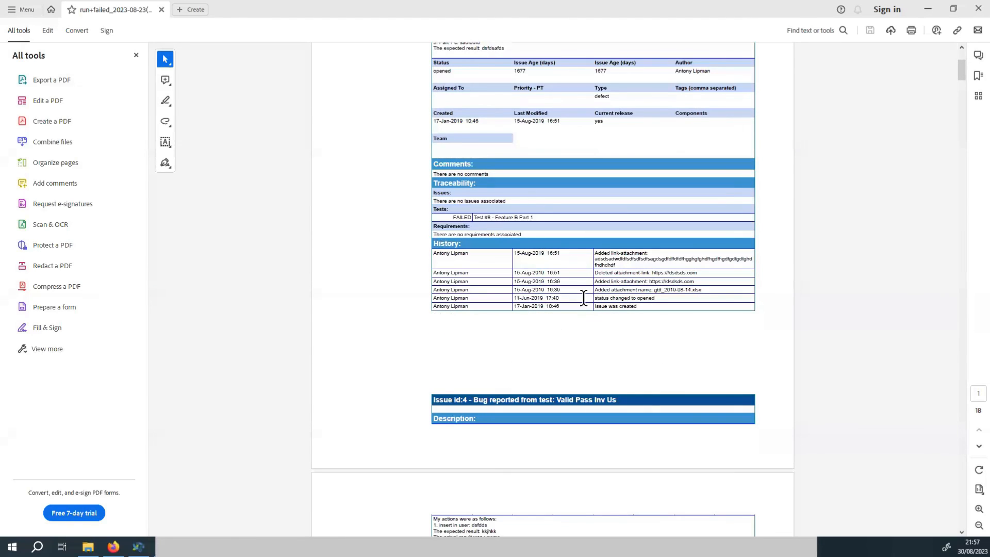
{"action": "scroll", "coordinate": [593, 333], "scroll_direction": "down", "scroll_amount": 2}
{"action": "scroll", "coordinate": [580, 379], "scroll_direction": "down", "scroll_amount": 8}
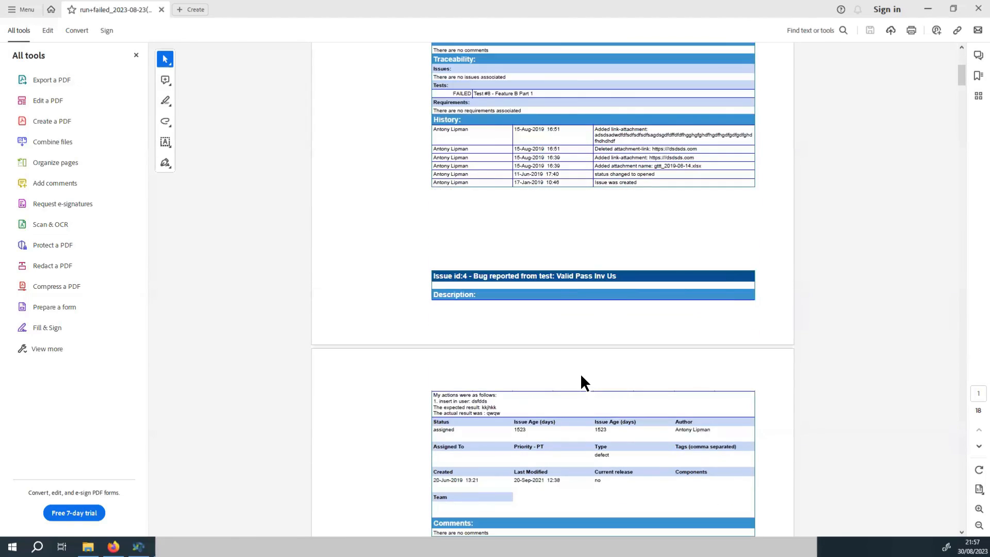
{"action": "scroll", "coordinate": [576, 384], "scroll_direction": "down", "scroll_amount": 2}
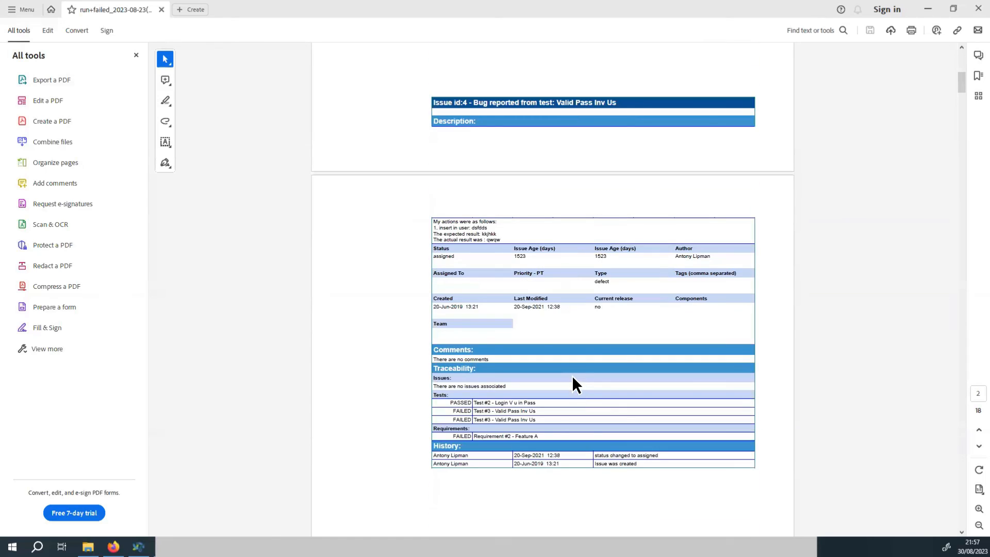
{"action": "scroll", "coordinate": [572, 377], "scroll_direction": "down", "scroll_amount": 1}
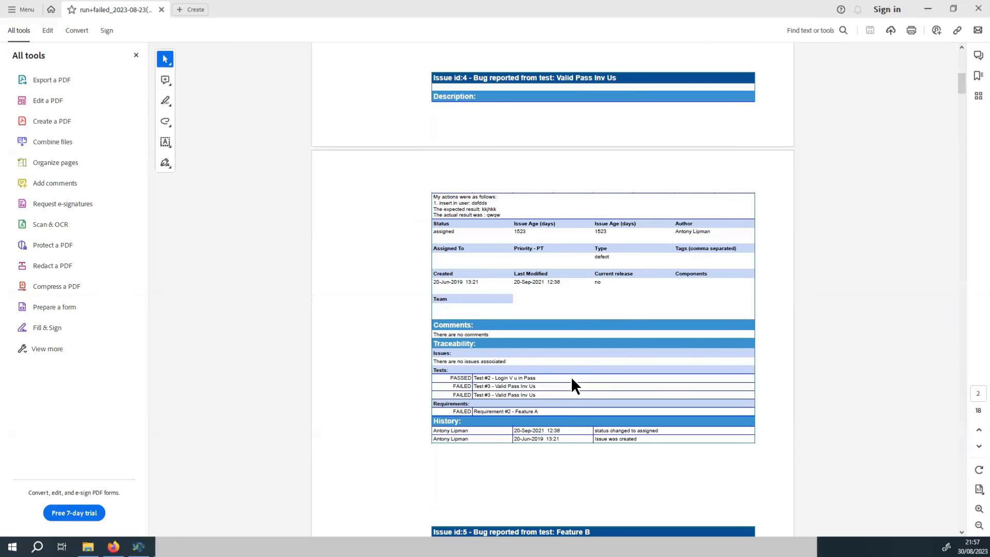
{"action": "scroll", "coordinate": [571, 376], "scroll_direction": "down", "scroll_amount": 2}
{"action": "scroll", "coordinate": [570, 382], "scroll_direction": "down", "scroll_amount": 2}
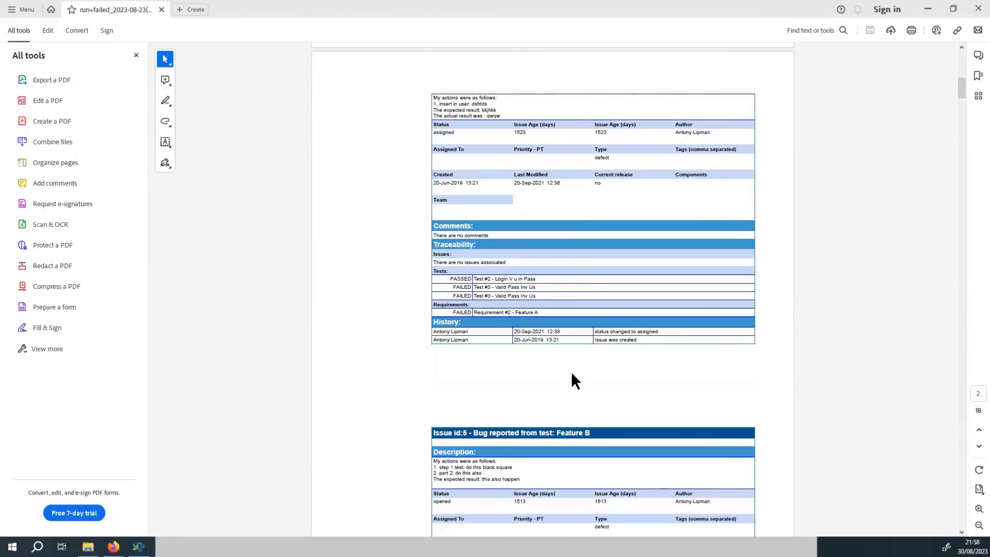
{"action": "scroll", "coordinate": [573, 361], "scroll_direction": "down", "scroll_amount": 2}
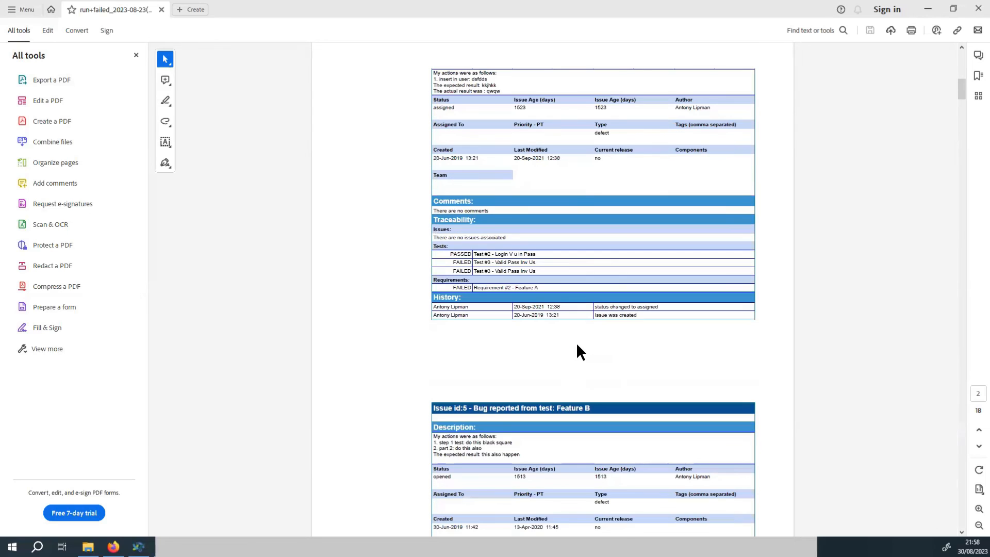
{"action": "scroll", "coordinate": [574, 346], "scroll_direction": "down", "scroll_amount": 1}
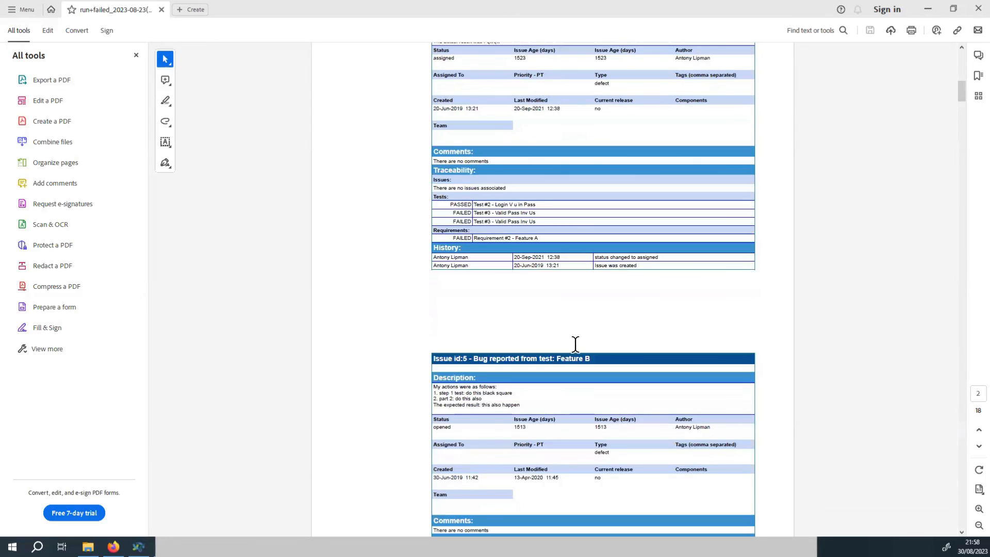
{"action": "scroll", "coordinate": [575, 345], "scroll_direction": "down", "scroll_amount": 2}
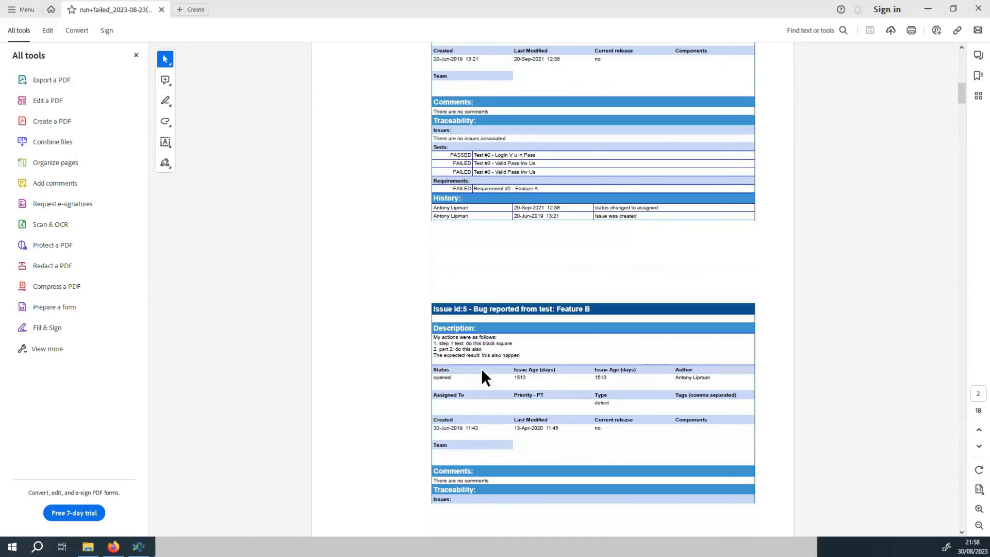
{"action": "mouse_move", "coordinate": [514, 377]}
{"action": "left_mouse_down"}
{"action": "mouse_move", "coordinate": [558, 375]}
{"action": "mouse_move", "coordinate": [520, 381]}
{"action": "left_mouse_up"}
{"action": "left_click", "coordinate": [519, 377]}
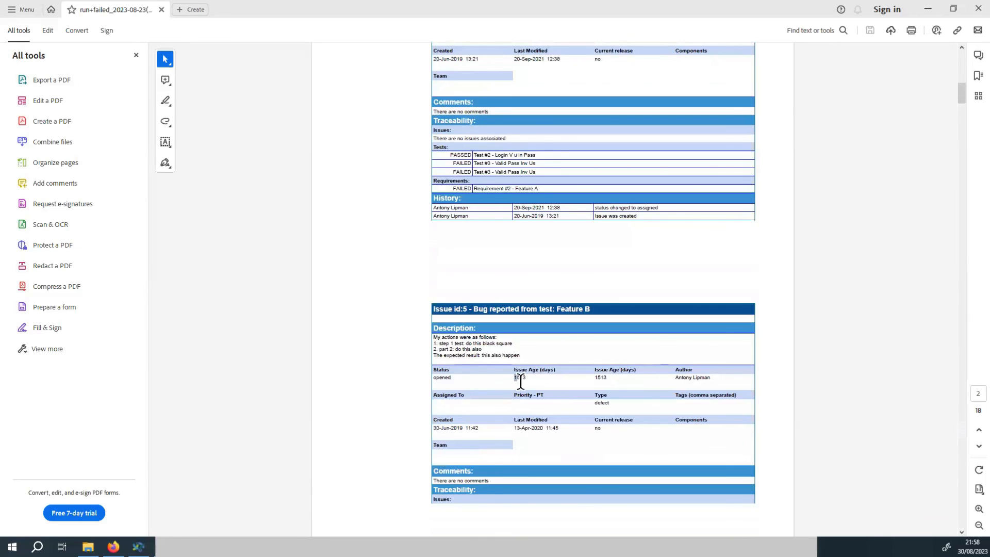
{"action": "left_click", "coordinate": [612, 390]}
{"action": "left_click_drag", "start_coordinate": [614, 374], "coordinate": [588, 381]}
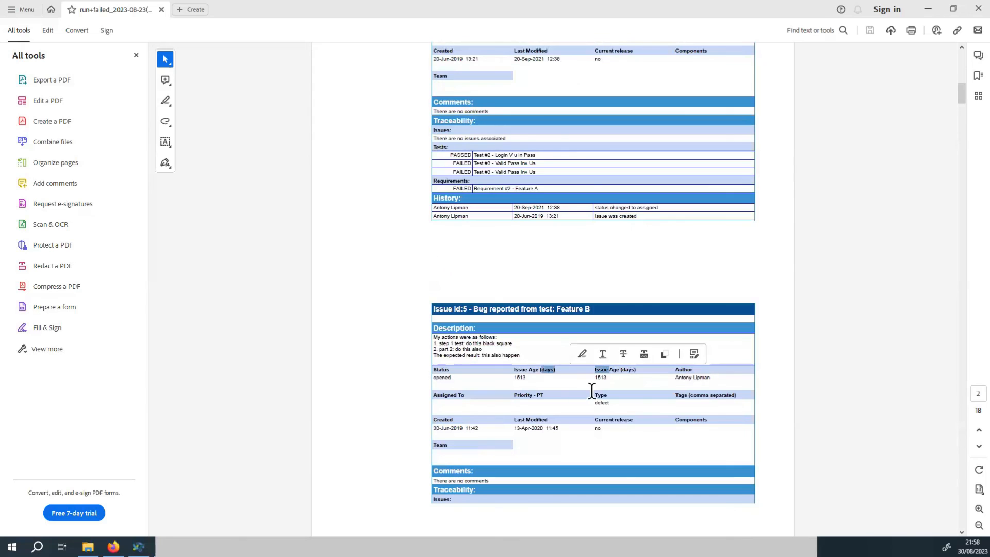
{"action": "scroll", "coordinate": [592, 445], "scroll_direction": "down", "scroll_amount": 2}
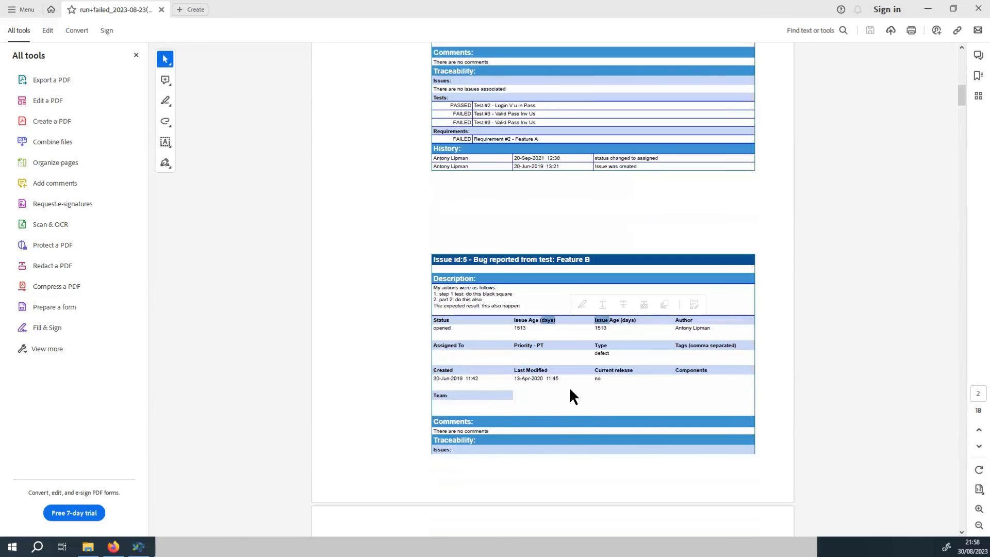
{"action": "scroll", "coordinate": [570, 397], "scroll_direction": "down", "scroll_amount": 3}
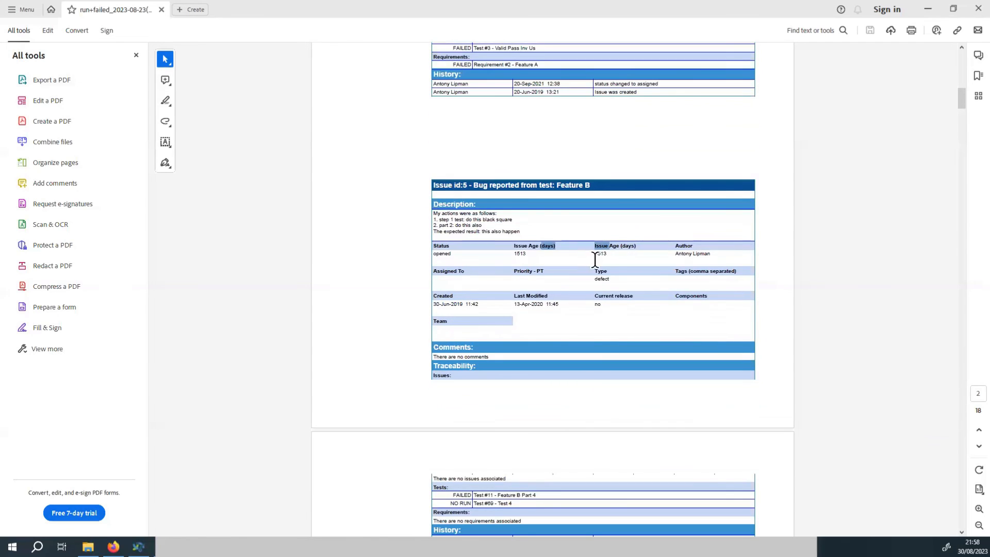
{"action": "scroll", "coordinate": [592, 252], "scroll_direction": "down", "scroll_amount": 3}
{"action": "scroll", "coordinate": [564, 379], "scroll_direction": "down", "scroll_amount": 2}
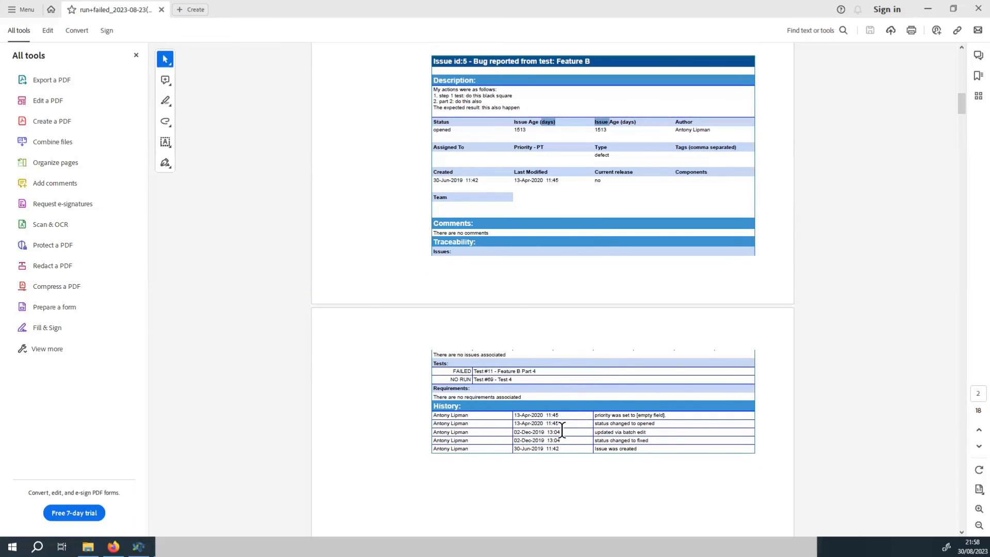
{"action": "scroll", "coordinate": [616, 422], "scroll_direction": "down", "scroll_amount": 2}
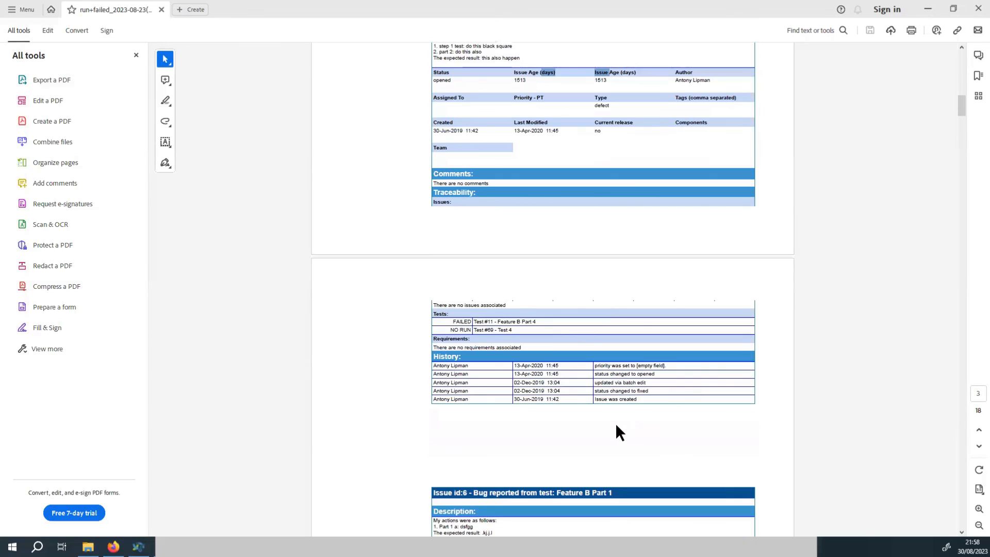
{"action": "scroll", "coordinate": [615, 423], "scroll_direction": "down", "scroll_amount": 2}
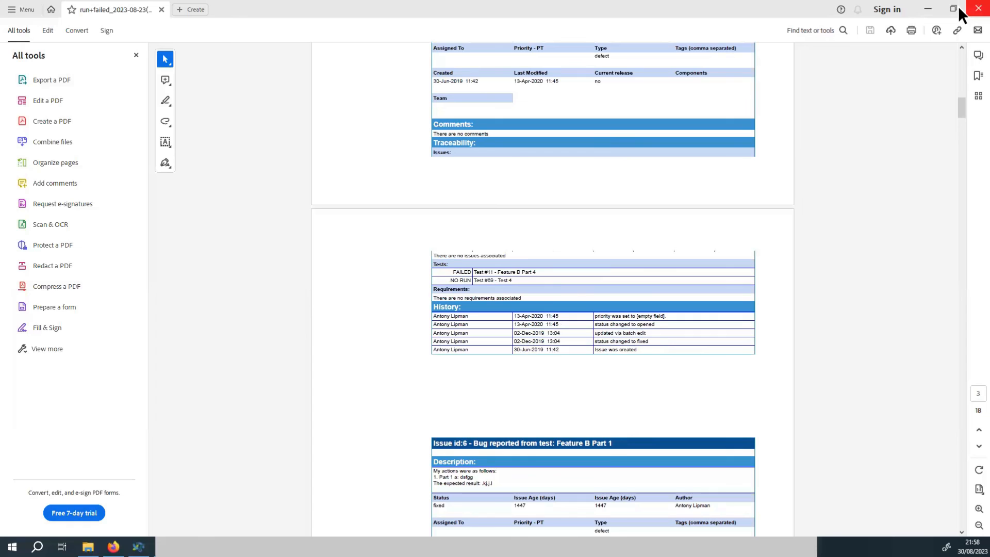
{"action": "left_click", "coordinate": [976, 10]}
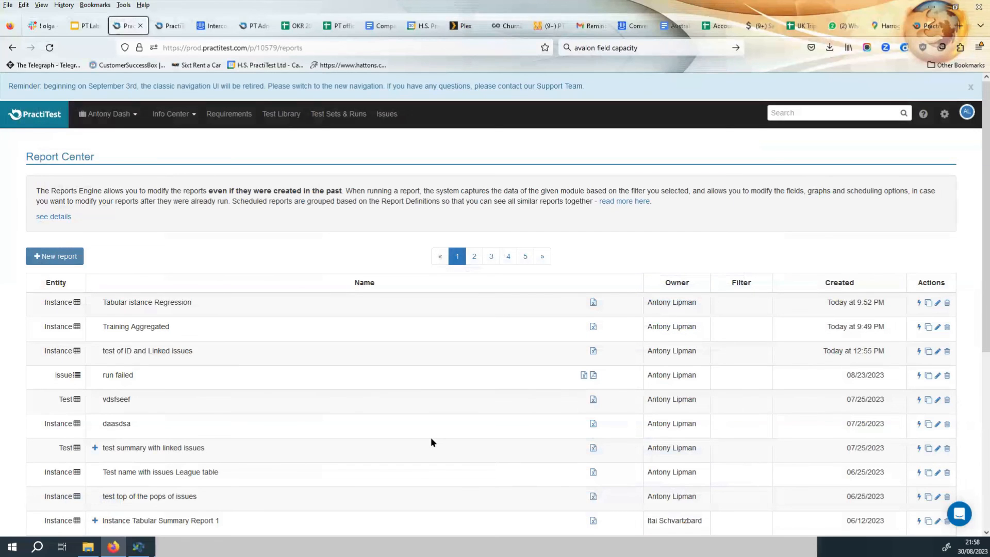